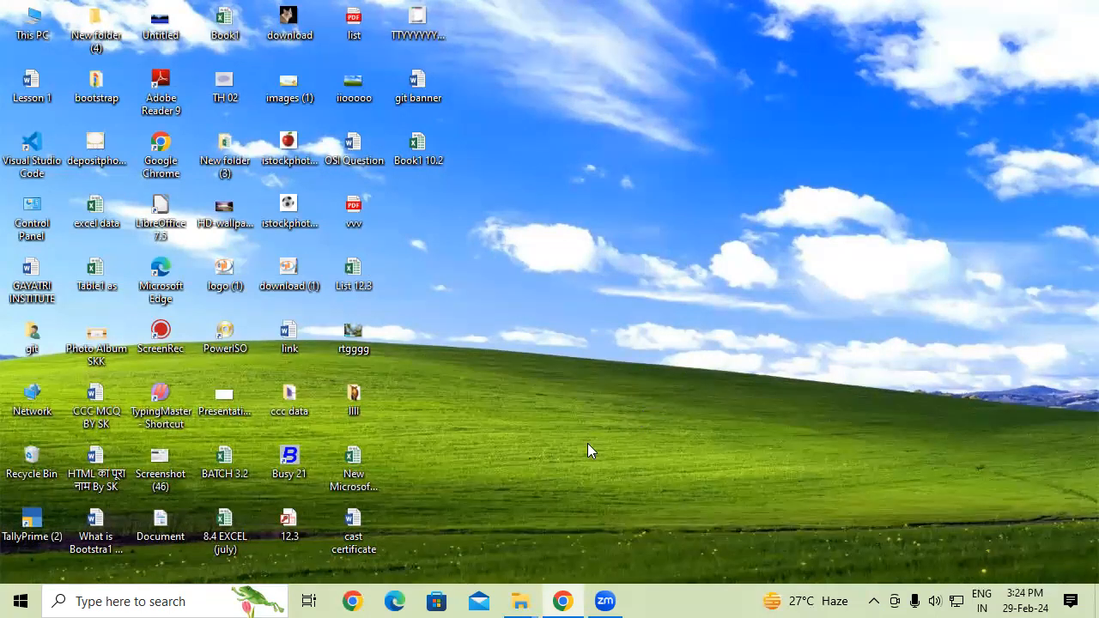
- Launch Busy 21 in demo mode and open the SHRI RAM BUILDING MATERIAL 3.2 company
{"action": "double_click", "coordinate": [282, 456]}
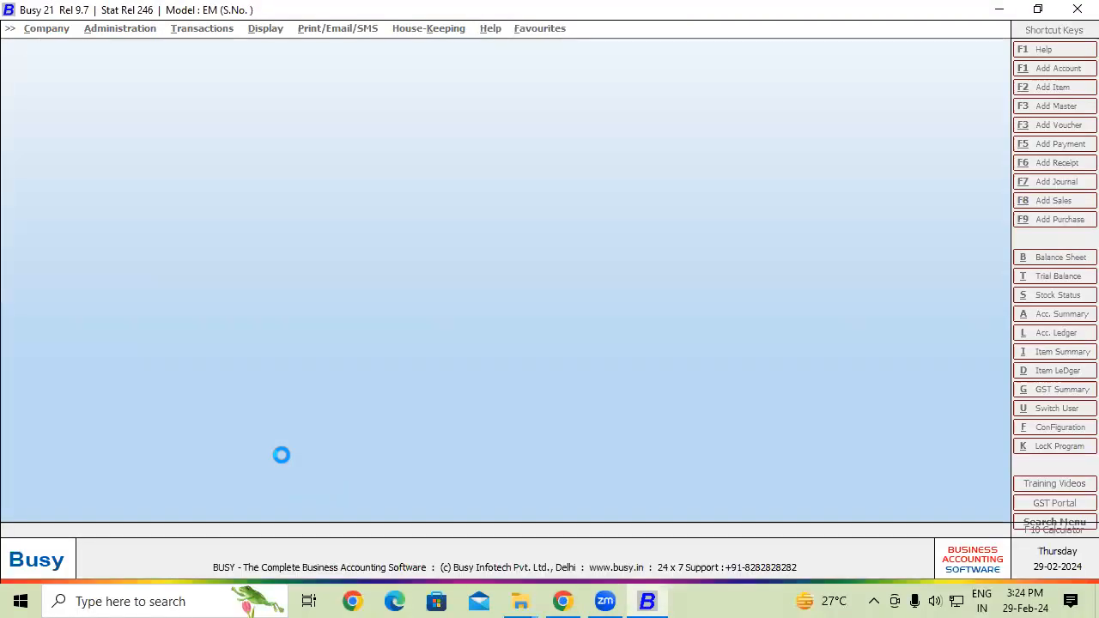
{"action": "left_click", "coordinate": [549, 393]}
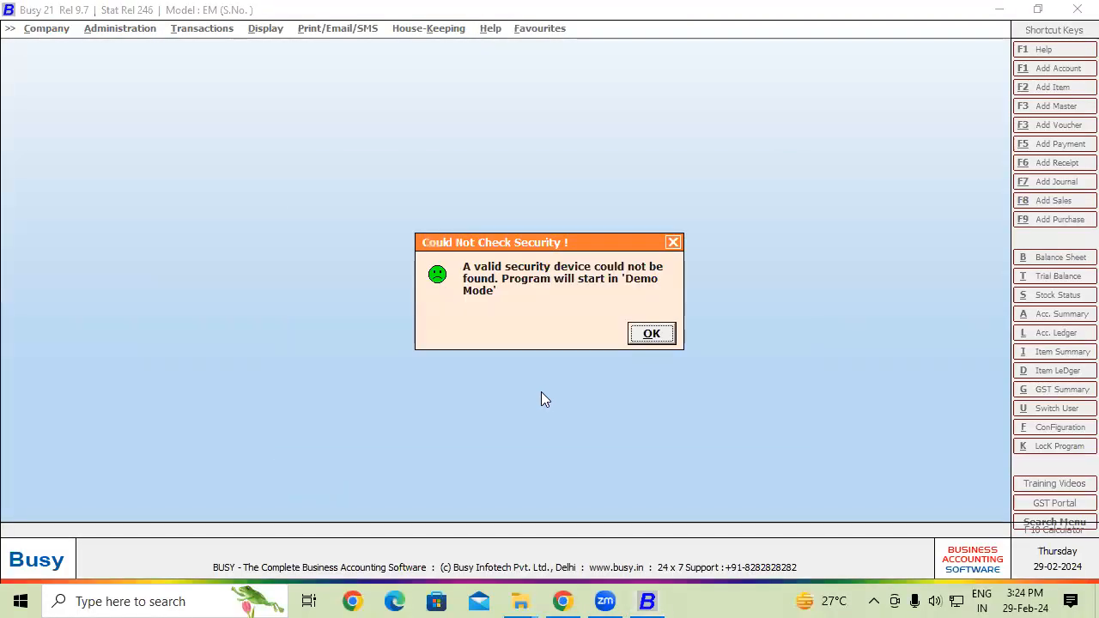
{"action": "left_click", "coordinate": [667, 337]}
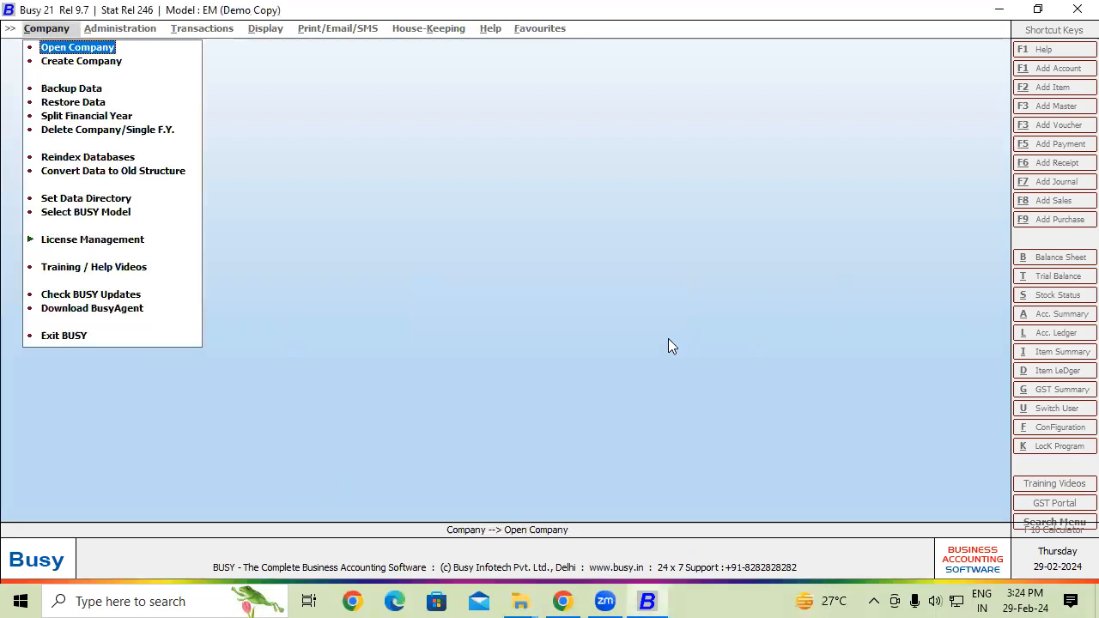
{"action": "left_click", "coordinate": [86, 53]}
{"action": "double_click", "coordinate": [170, 148]}
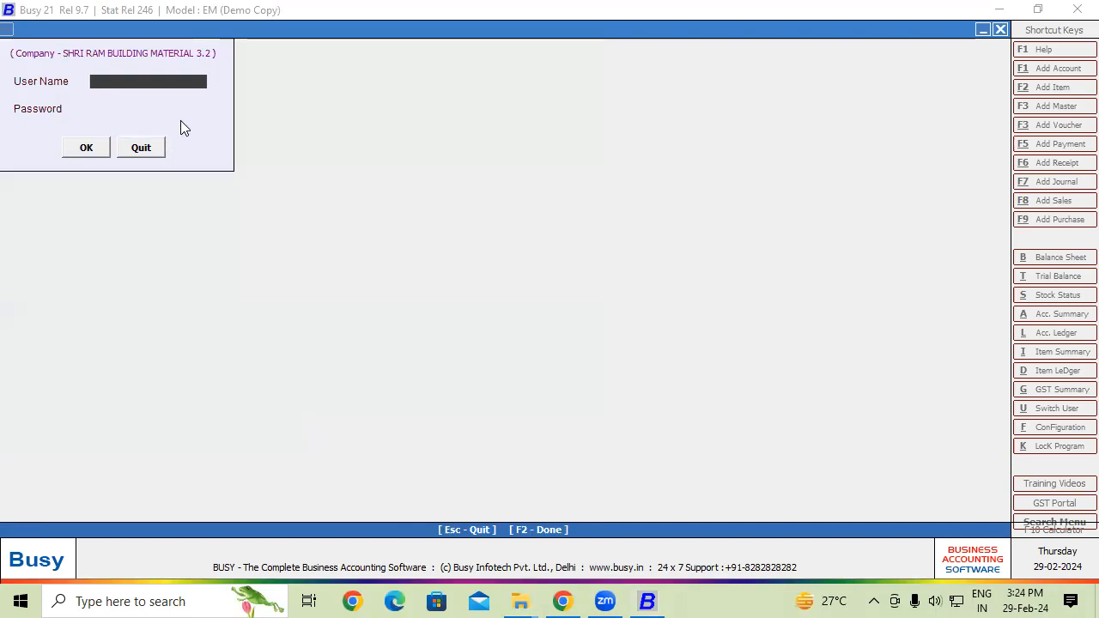
- Log in to the company with the user name and password
{"action": "type", "text": "Git"}
{"action": "key", "text": "Return"}
{"action": "type", "text": "***"}
{"action": "key", "text": "Return"}
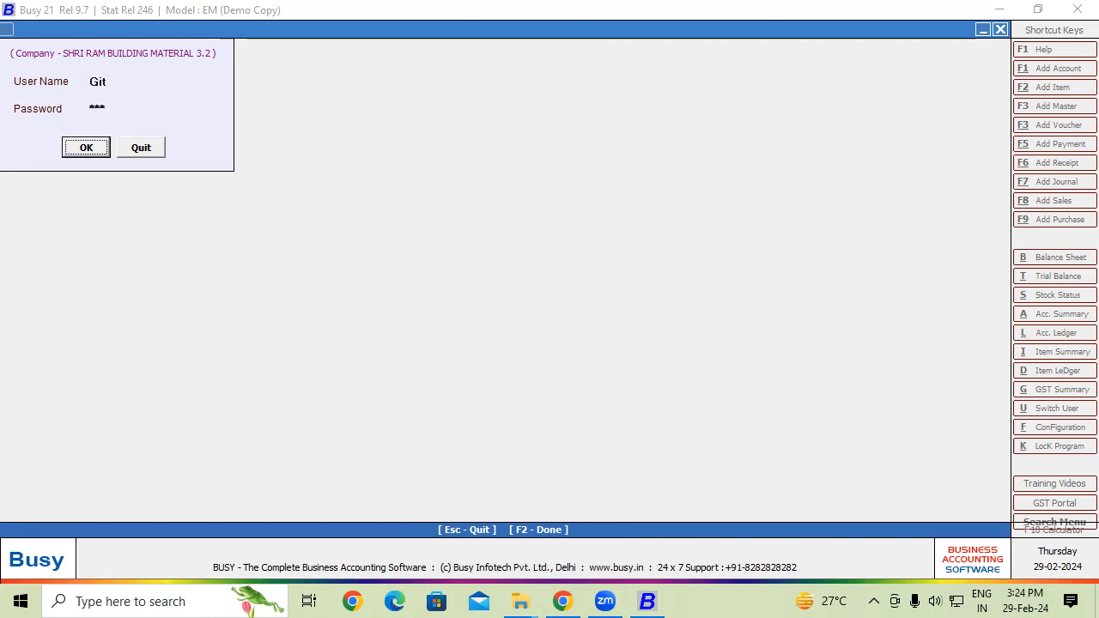
{"action": "key", "text": "Return"}
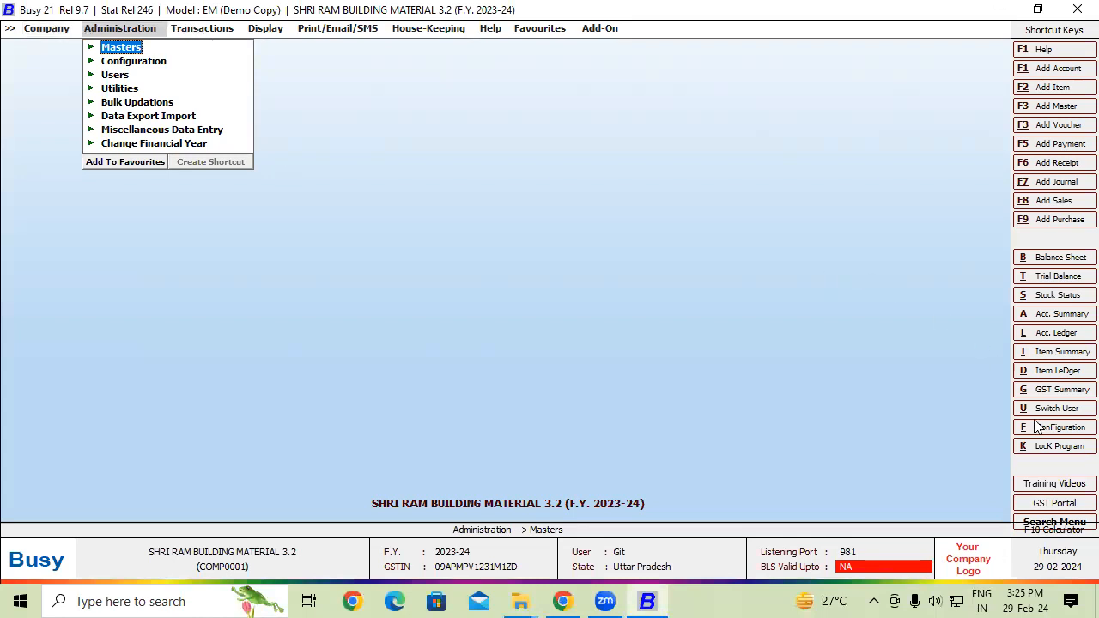
- Open the company display settings and set Maintain Company Background Image to Y
{"action": "left_click", "coordinate": [987, 572]}
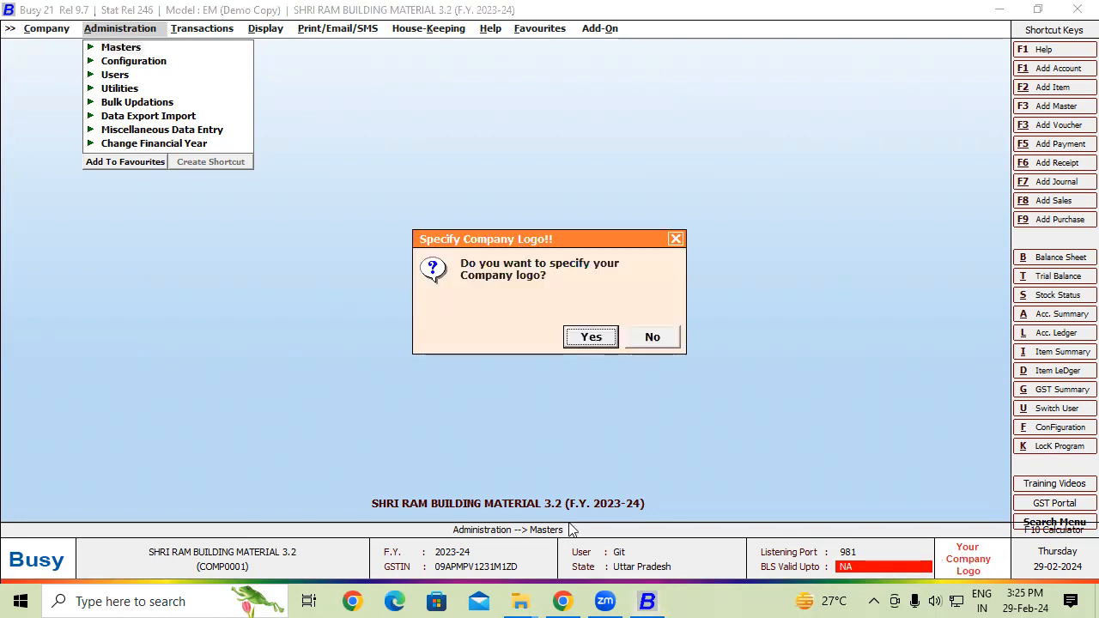
{"action": "left_click", "coordinate": [592, 336]}
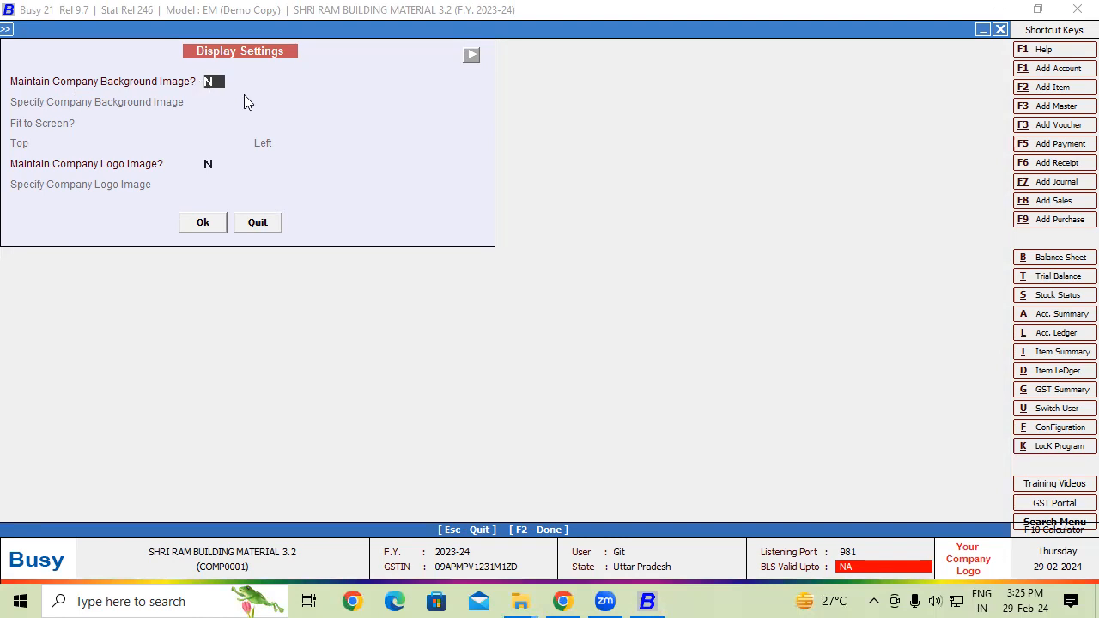
{"action": "key", "text": "y"}
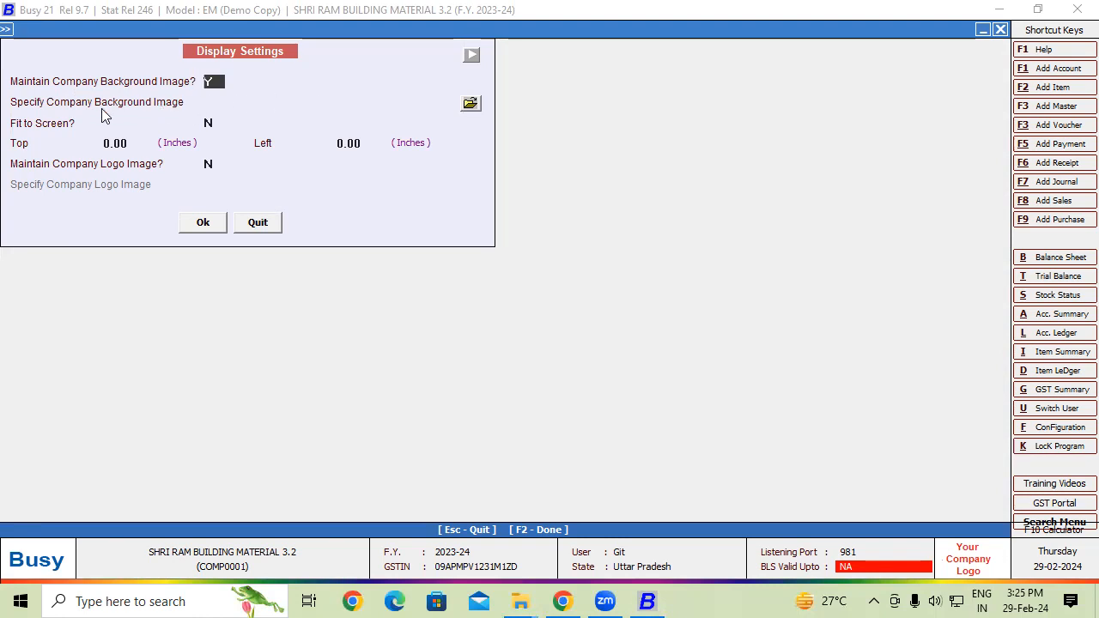
- Pick the high-resolution flower wallpaper from Pictures\Saved Pictures as the background and save
{"action": "left_click", "coordinate": [470, 104]}
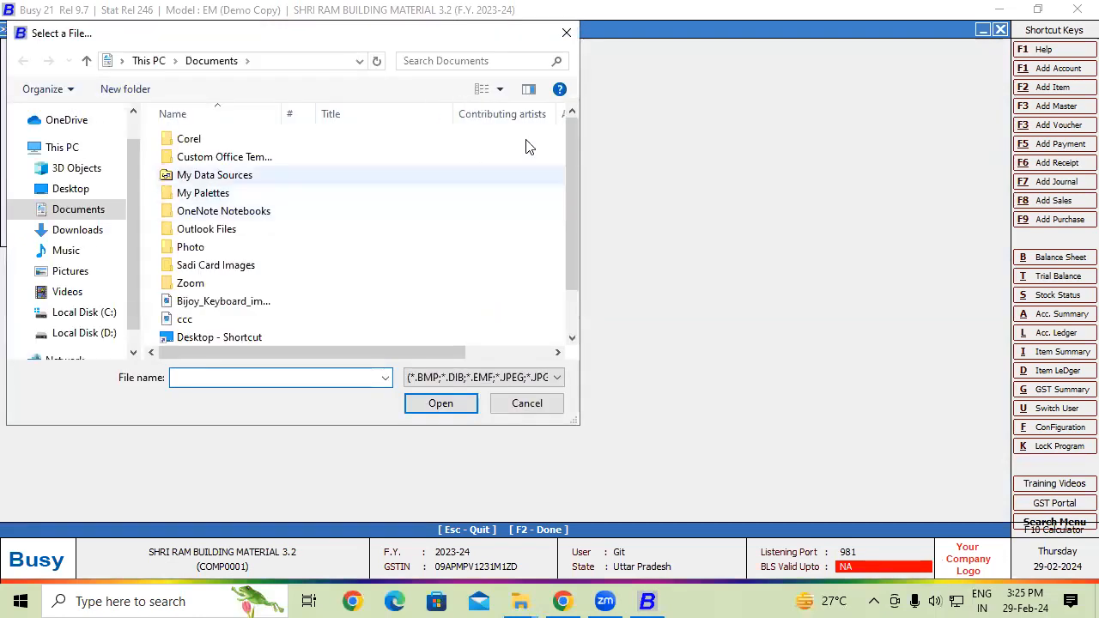
{"action": "left_click_drag", "start_coordinate": [565, 139], "coordinate": [572, 205]}
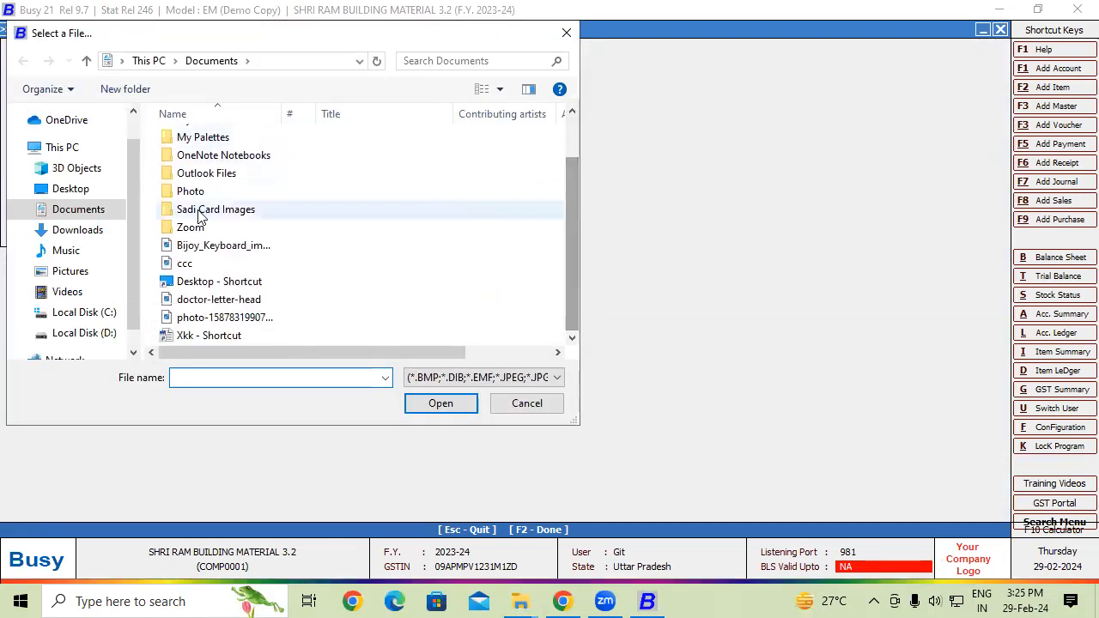
{"action": "left_click", "coordinate": [70, 272]}
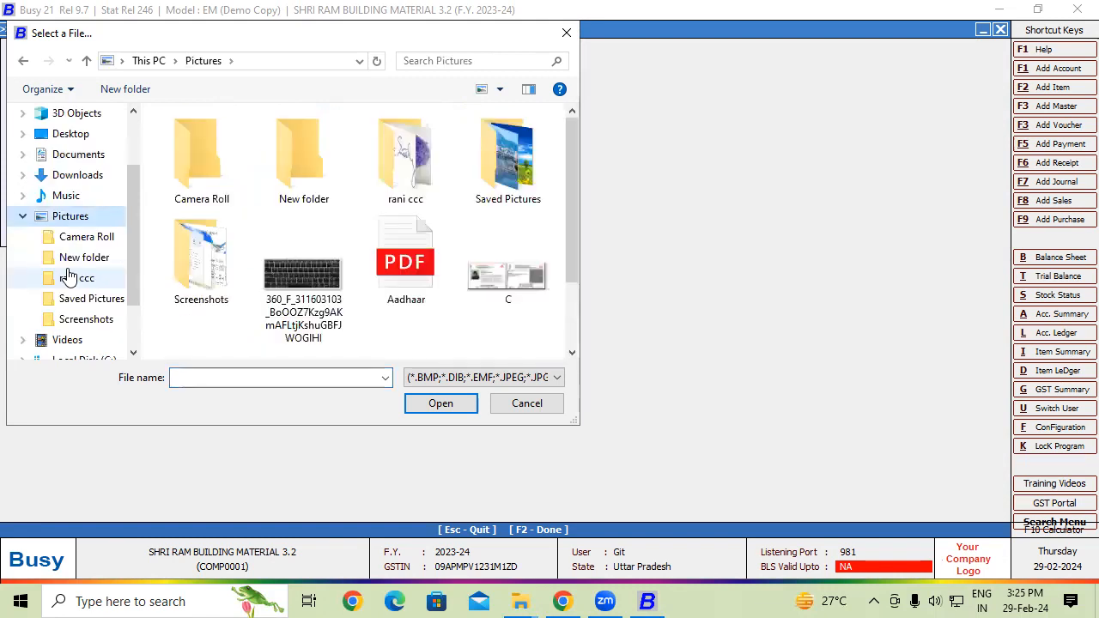
{"action": "double_click", "coordinate": [525, 165]}
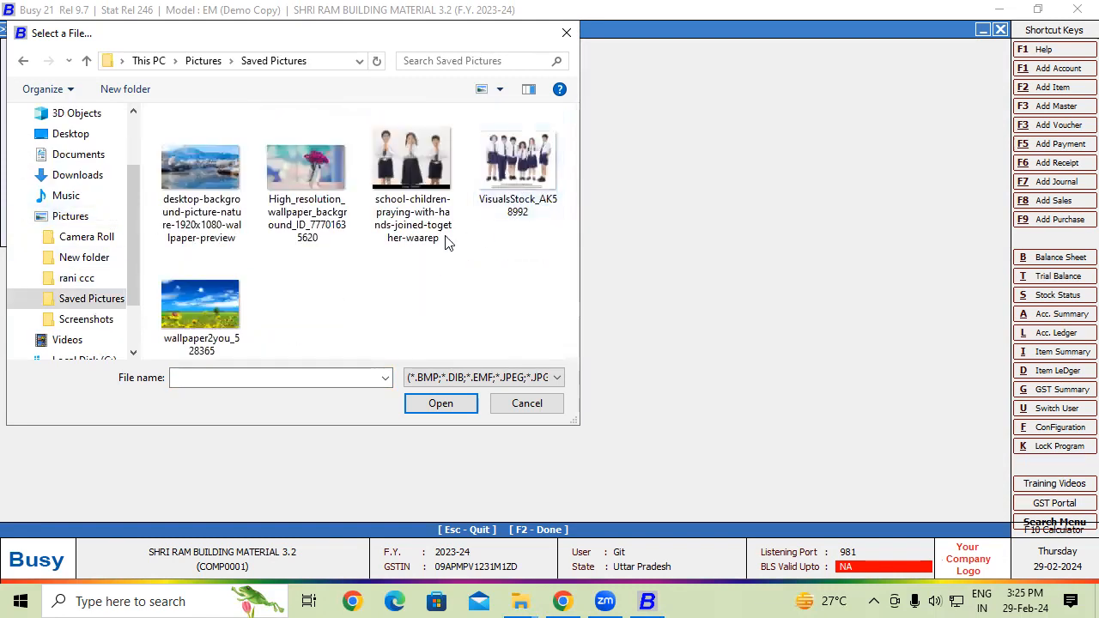
{"action": "left_click", "coordinate": [297, 165]}
{"action": "left_click", "coordinate": [446, 407]}
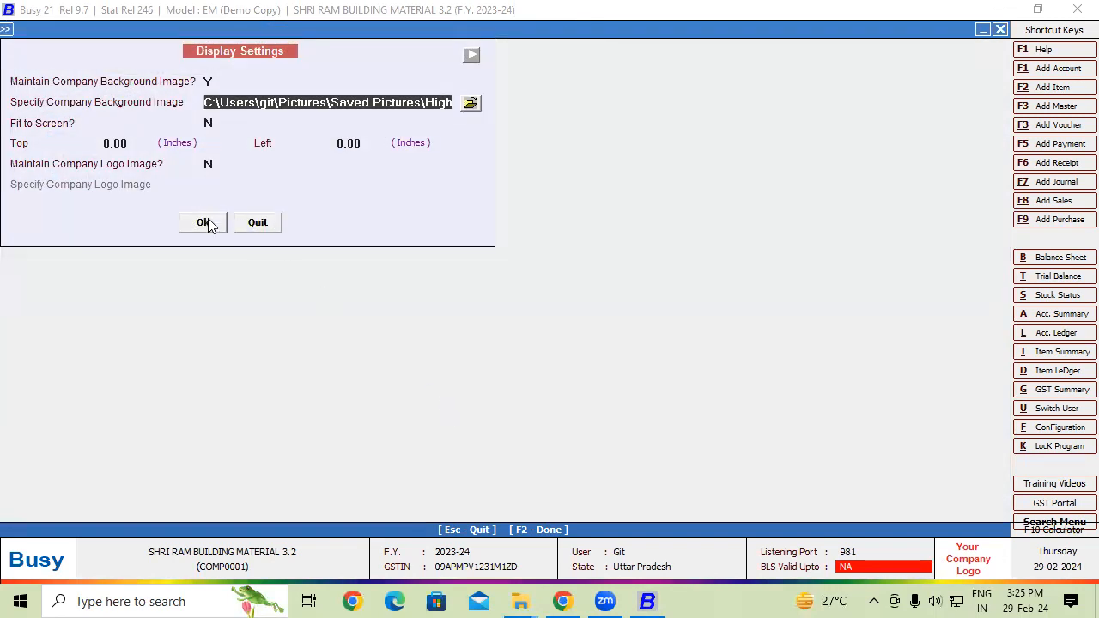
{"action": "left_click", "coordinate": [207, 225]}
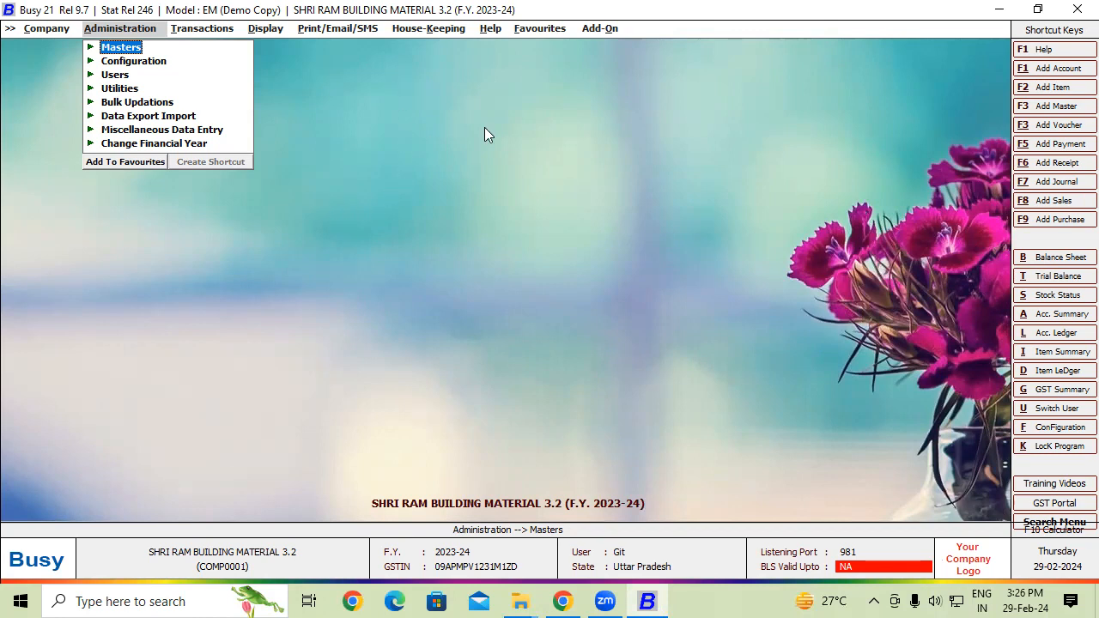
{"action": "left_click", "coordinate": [987, 562]}
- Reopen Display Settings, quit them unchanged, and switch to the Chrome window
{"action": "left_click", "coordinate": [573, 337]}
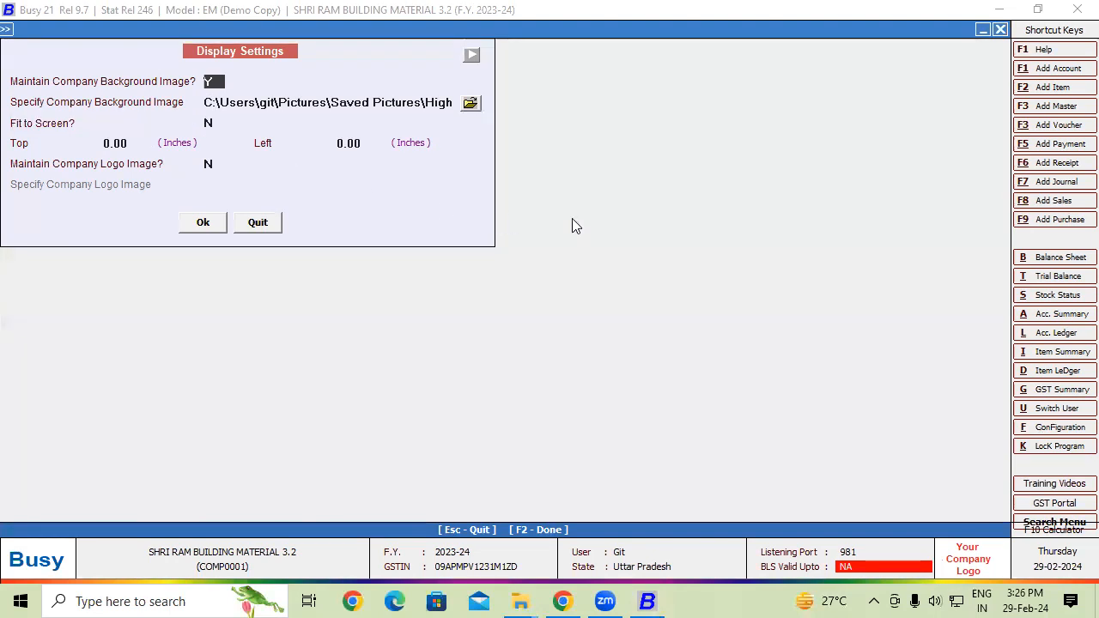
{"action": "left_click", "coordinate": [258, 224]}
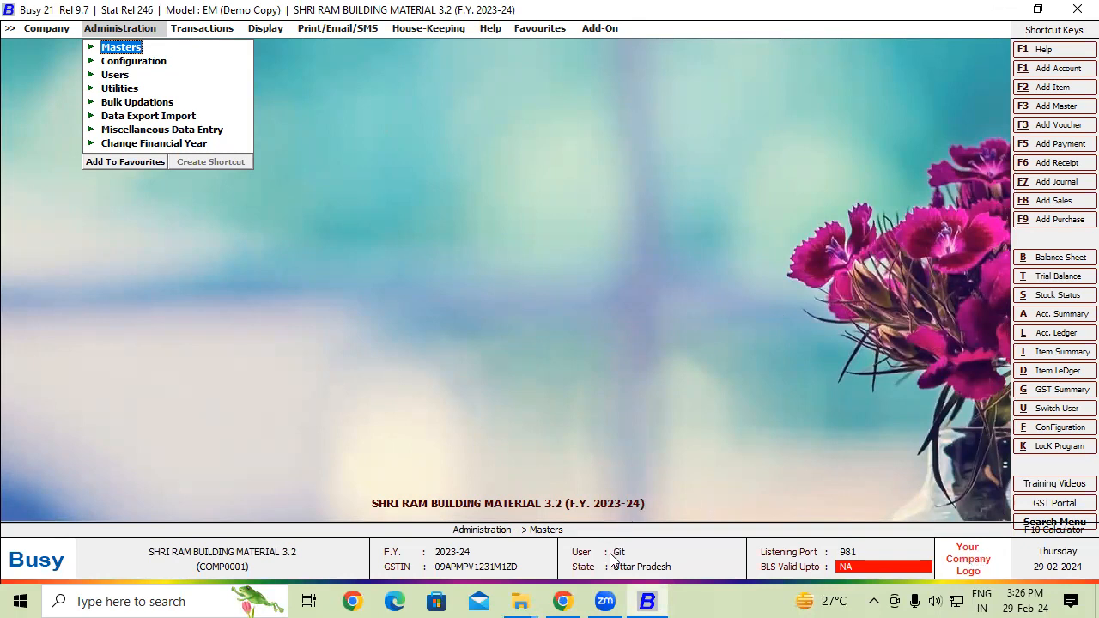
{"action": "left_click", "coordinate": [562, 600]}
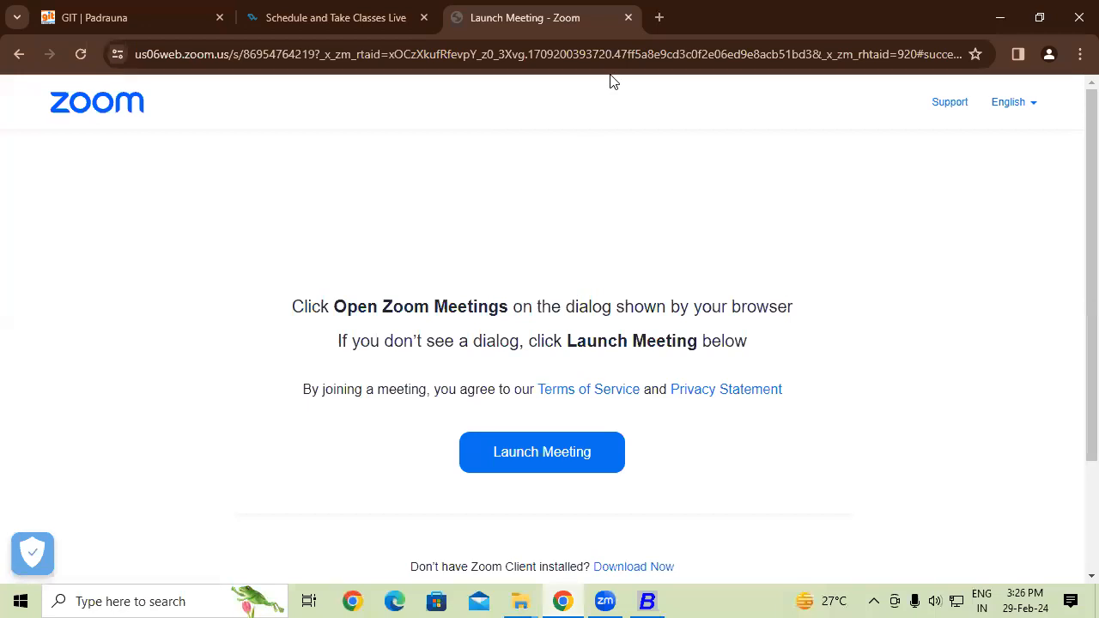
- In a new tab, search Google for git padrauna and open the GIT - Padrauna site
{"action": "left_click", "coordinate": [658, 17]}
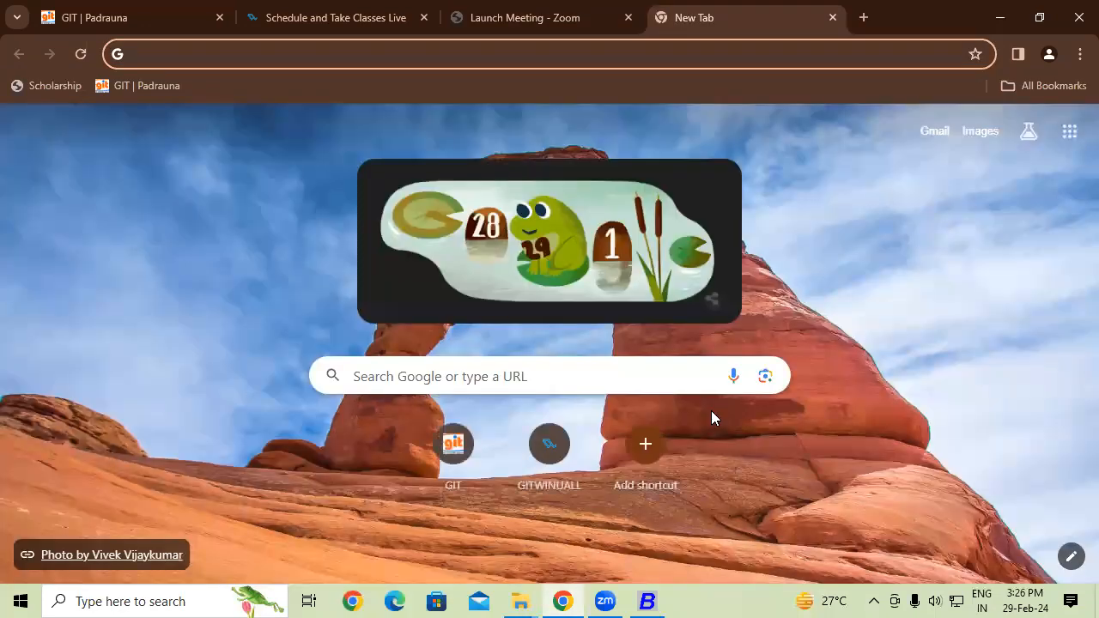
{"action": "type", "text": "git"}
{"action": "key", "text": "Return"}
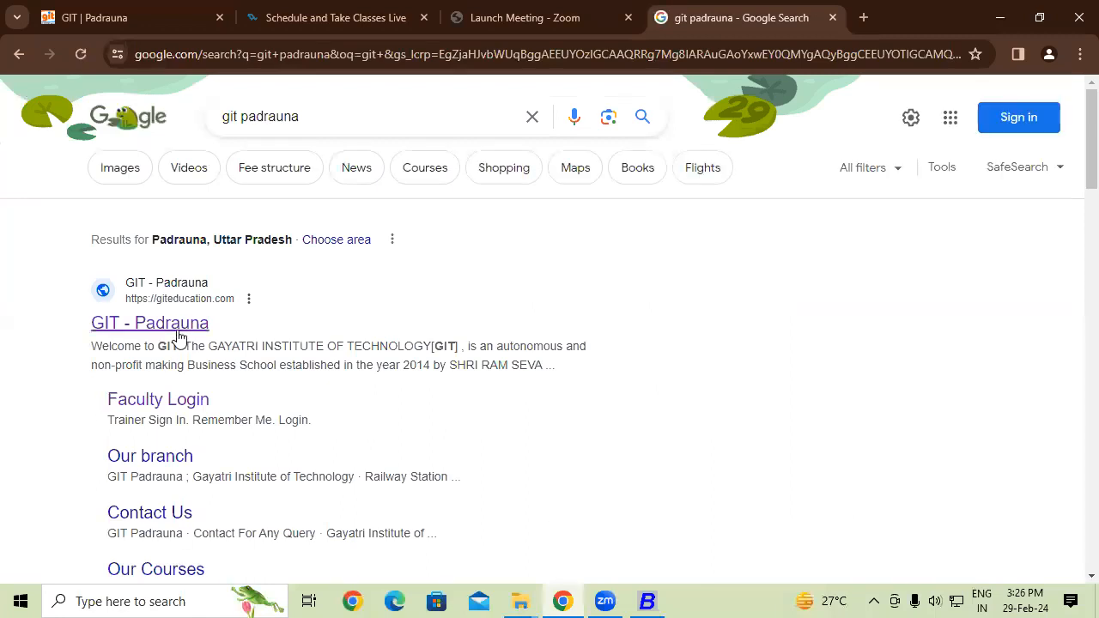
{"action": "left_click", "coordinate": [181, 330]}
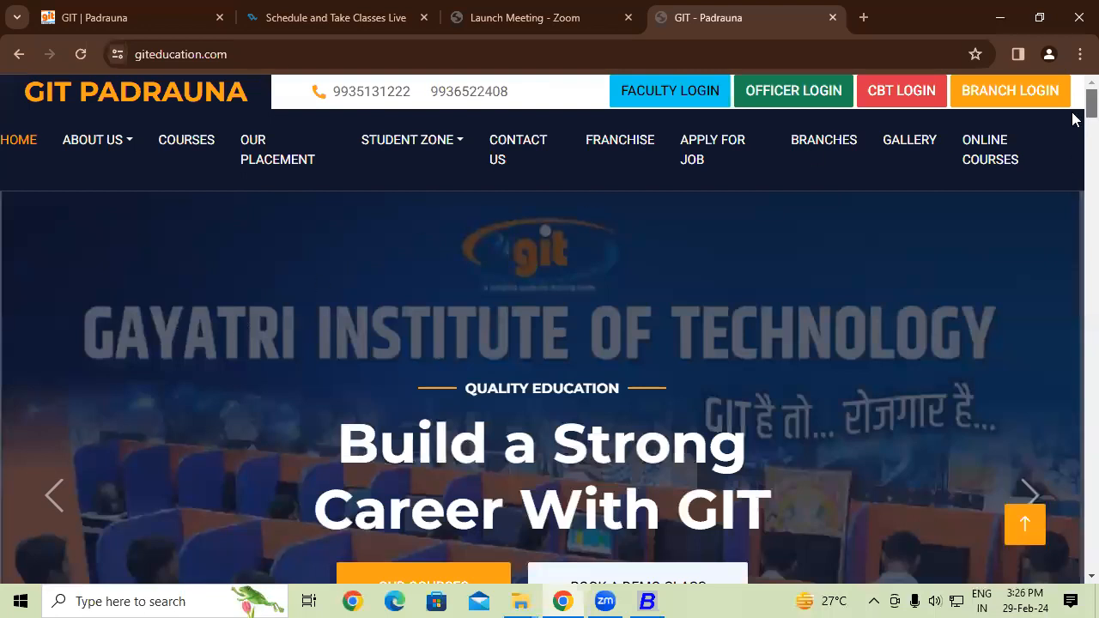
- Scroll through the giteducation pages, then go back twice from the 404 page to the search results
{"action": "scroll", "coordinate": [1072, 133], "scroll_direction": "down", "scroll_amount": 2}
{"action": "scroll", "coordinate": [1072, 146], "scroll_direction": "down", "scroll_amount": 10}
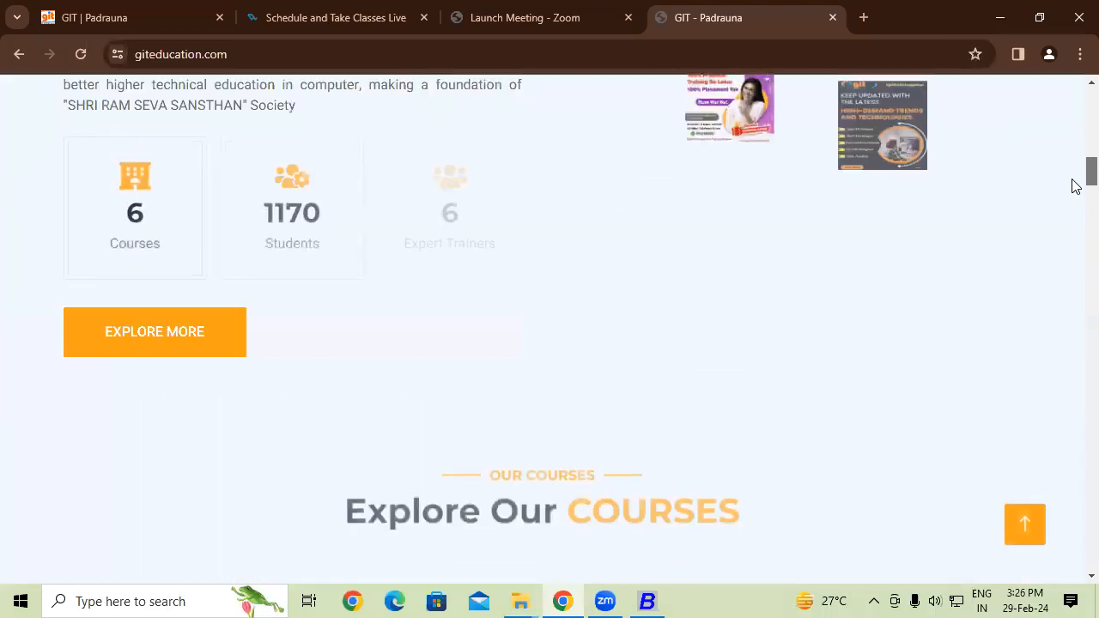
{"action": "scroll", "coordinate": [1073, 223], "scroll_direction": "down", "scroll_amount": 5}
{"action": "scroll", "coordinate": [1073, 198], "scroll_direction": "up", "scroll_amount": 2}
{"action": "scroll", "coordinate": [1073, 240], "scroll_direction": "down", "scroll_amount": 8}
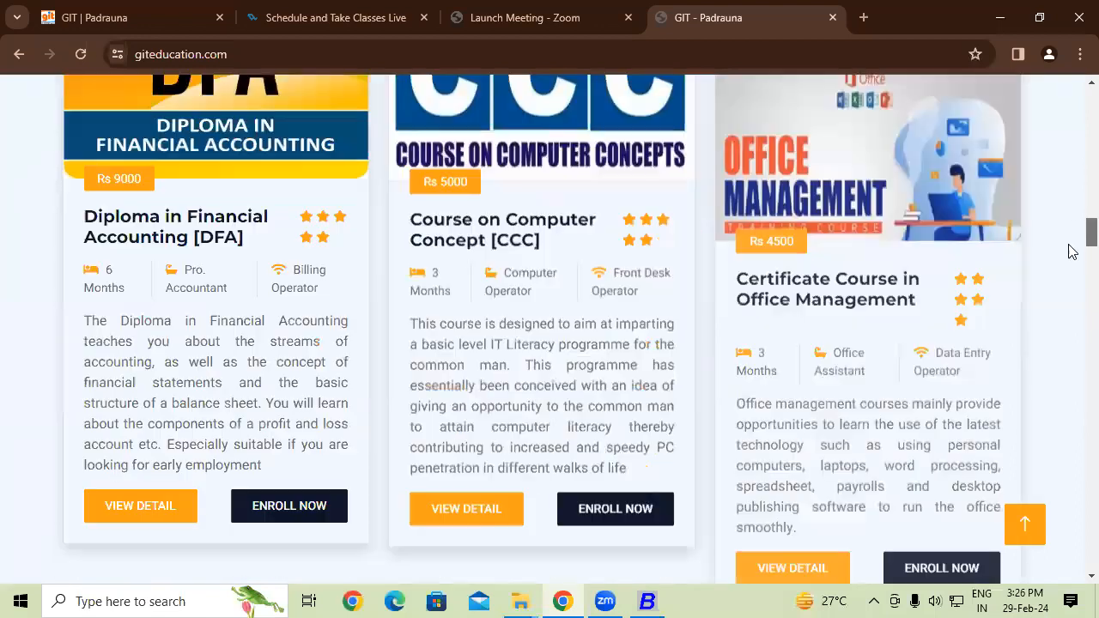
{"action": "scroll", "coordinate": [1072, 292], "scroll_direction": "down", "scroll_amount": 12}
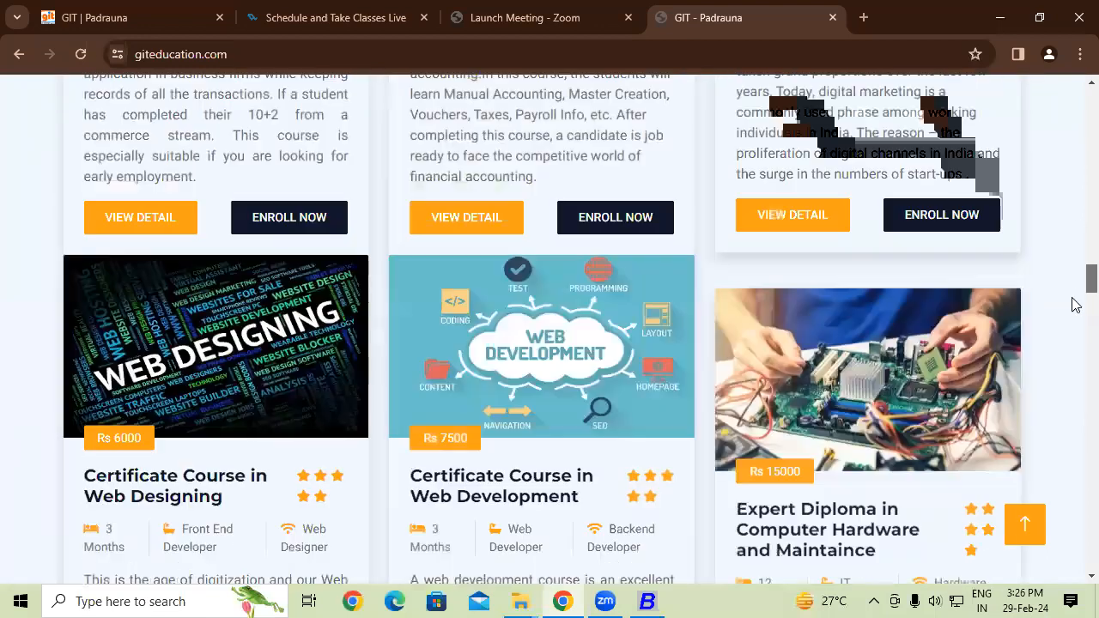
{"action": "scroll", "coordinate": [1075, 341], "scroll_direction": "down", "scroll_amount": 15}
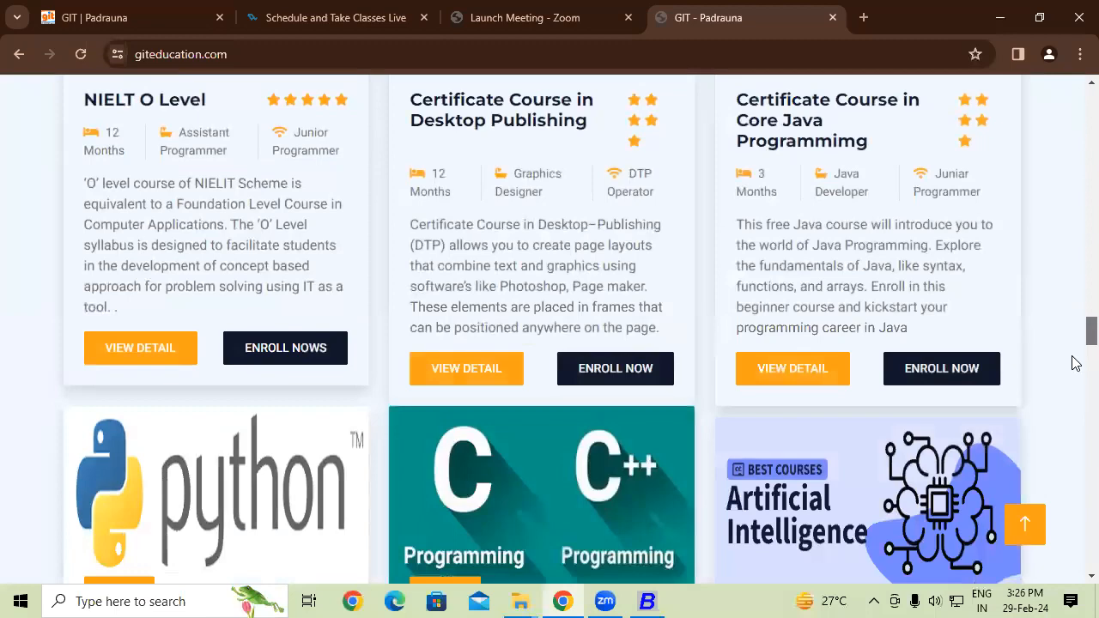
{"action": "scroll", "coordinate": [1076, 401], "scroll_direction": "down", "scroll_amount": 5}
{"action": "scroll", "coordinate": [1075, 401], "scroll_direction": "up", "scroll_amount": 4}
{"action": "scroll", "coordinate": [1075, 400], "scroll_direction": "down", "scroll_amount": 4}
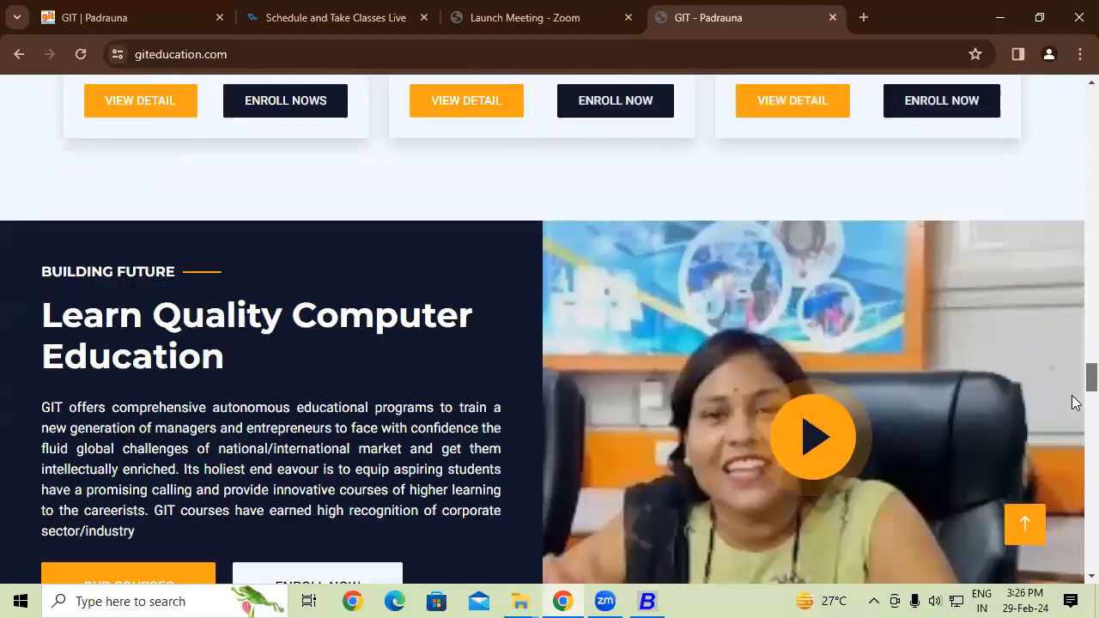
{"action": "scroll", "coordinate": [1076, 401], "scroll_direction": "down", "scroll_amount": 12}
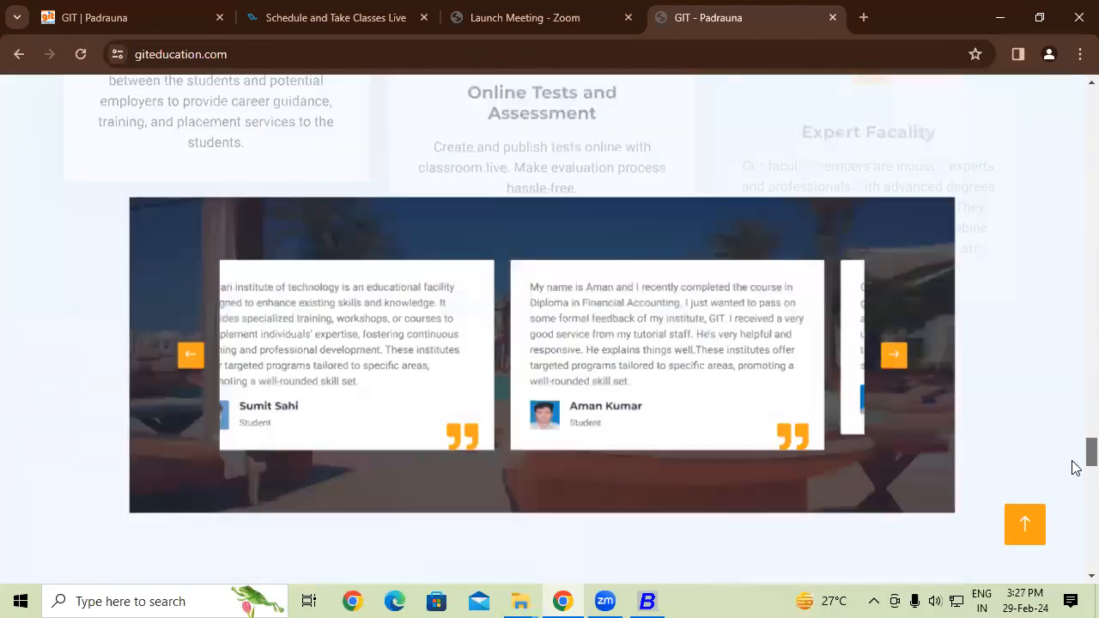
{"action": "scroll", "coordinate": [1075, 485], "scroll_direction": "down", "scroll_amount": 4}
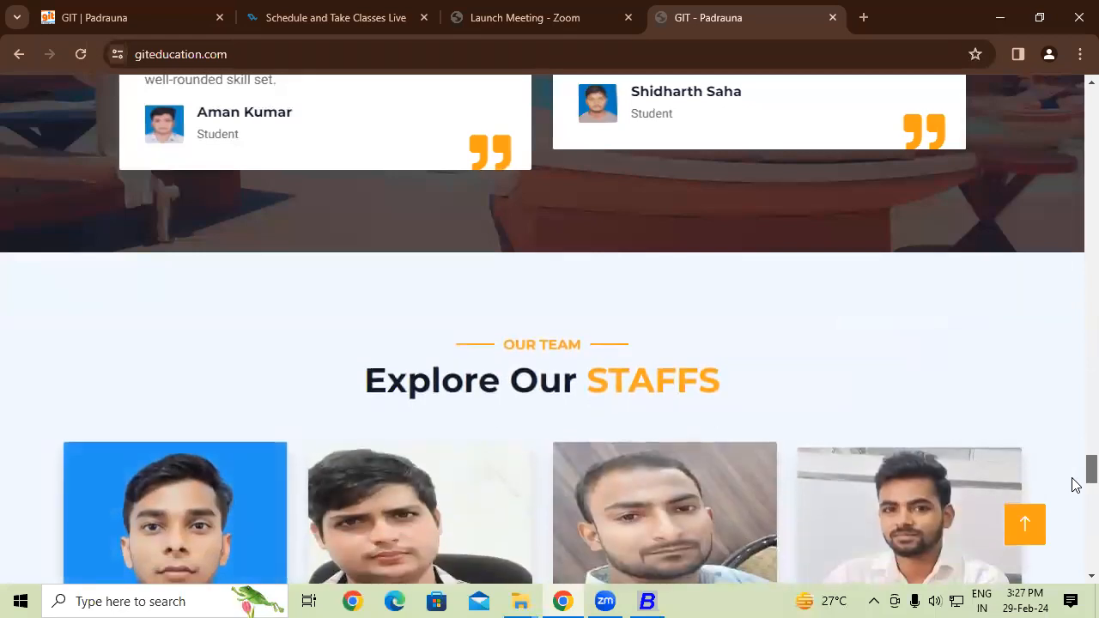
{"action": "scroll", "coordinate": [1073, 489], "scroll_direction": "down", "scroll_amount": 3}
{"action": "scroll", "coordinate": [1075, 498], "scroll_direction": "down", "scroll_amount": 5}
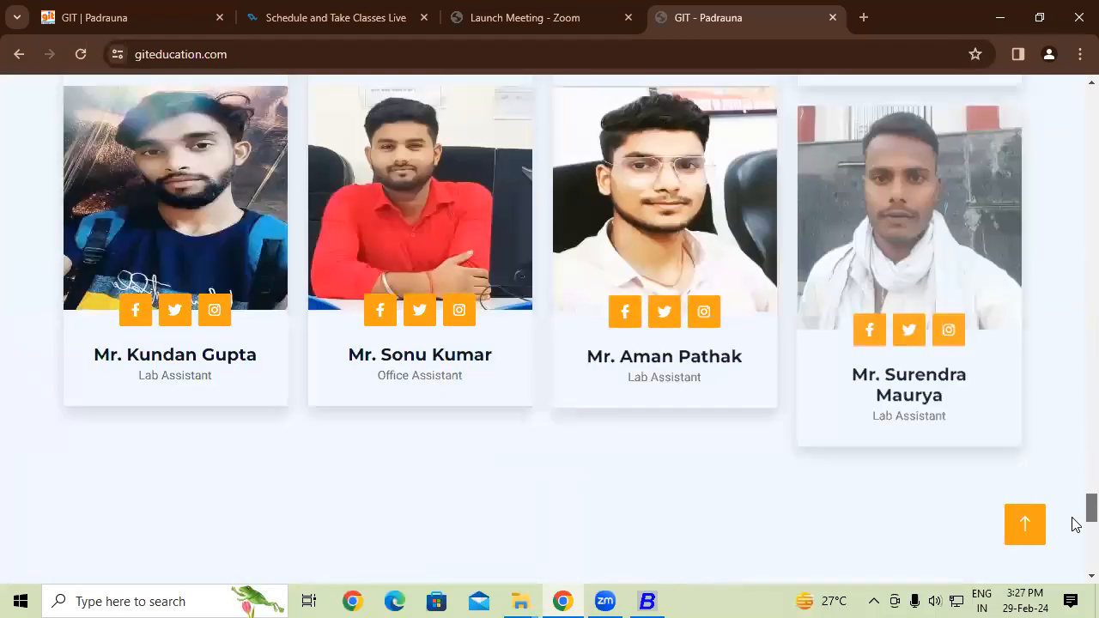
{"action": "scroll", "coordinate": [1076, 485], "scroll_direction": "up", "scroll_amount": 3}
{"action": "left_click_drag", "start_coordinate": [1076, 485], "coordinate": [1075, 86]}
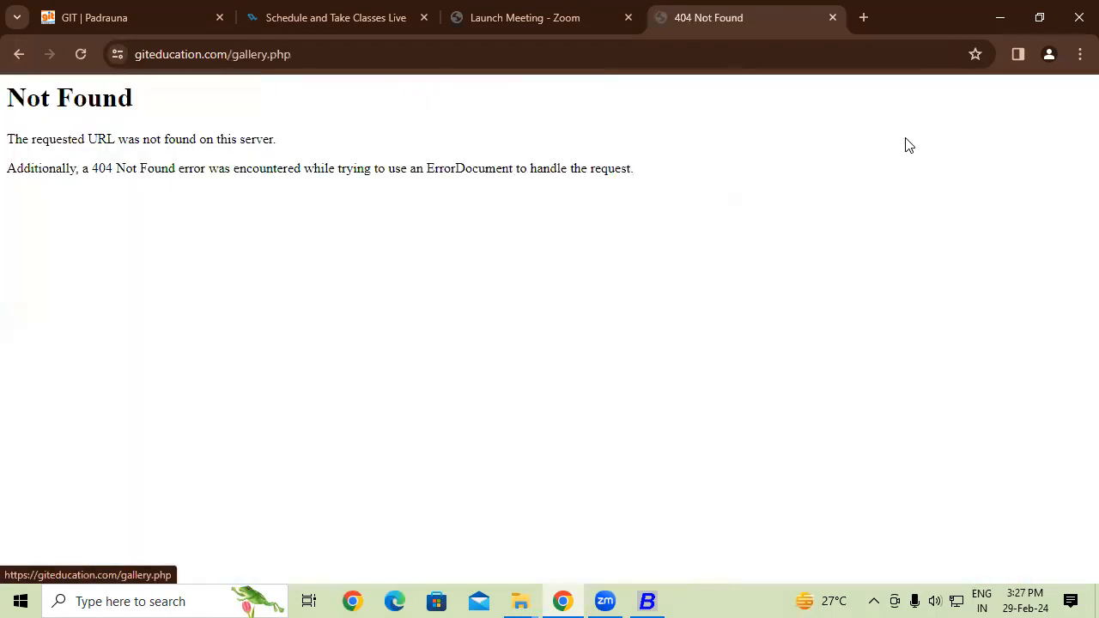
{"action": "left_click", "coordinate": [17, 54]}
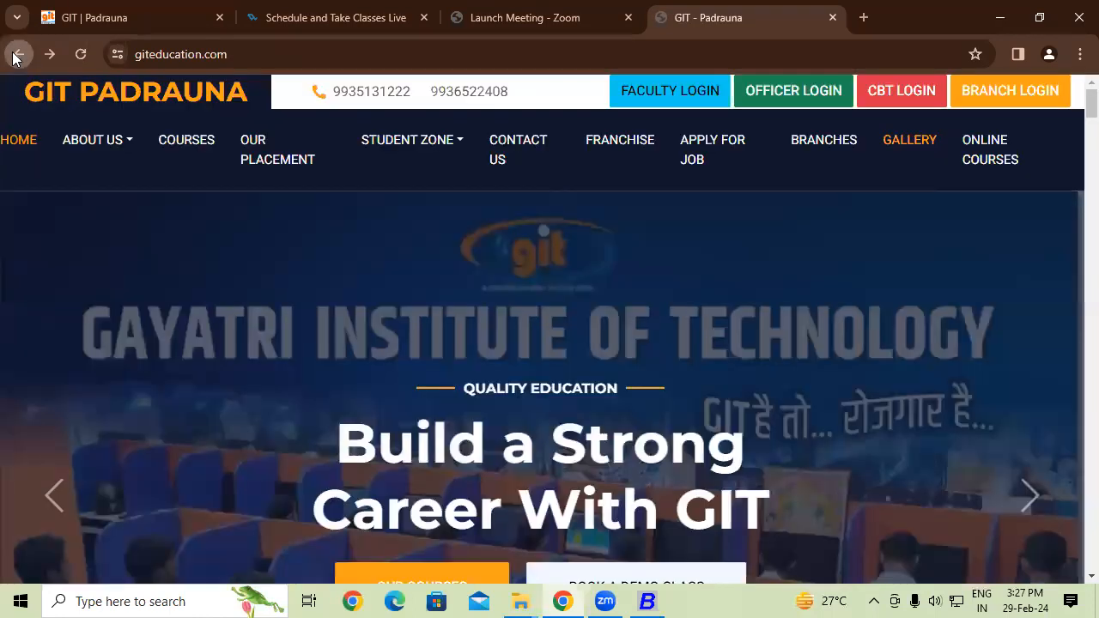
{"action": "left_click", "coordinate": [17, 54]}
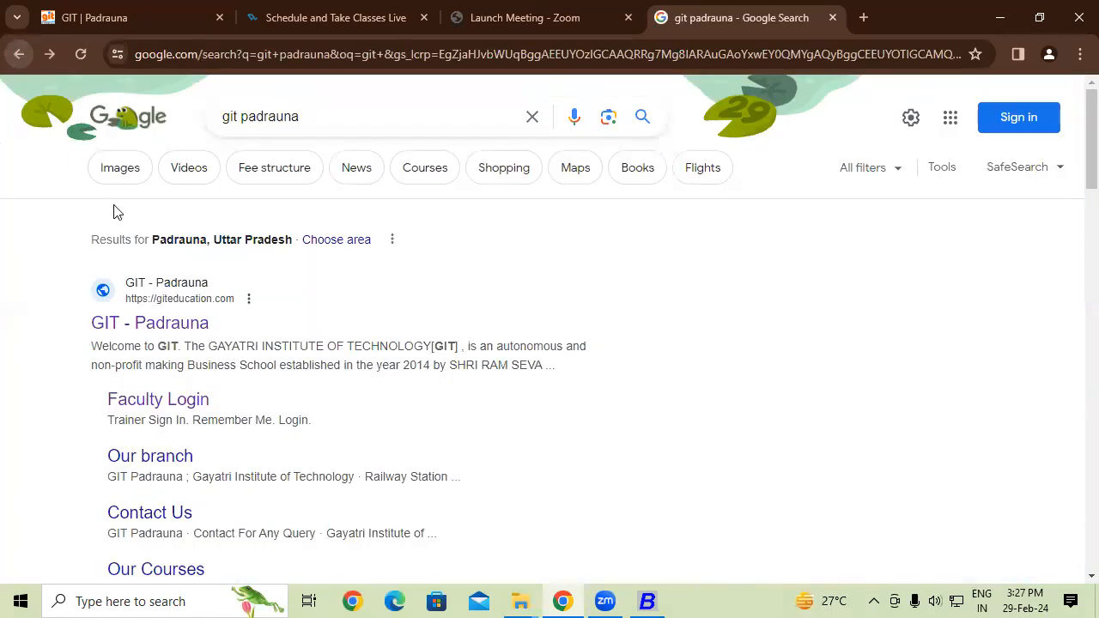
- Save the GIT logo from Google Images as logo.png in Downloads and return to Busy
{"action": "left_click", "coordinate": [120, 176]}
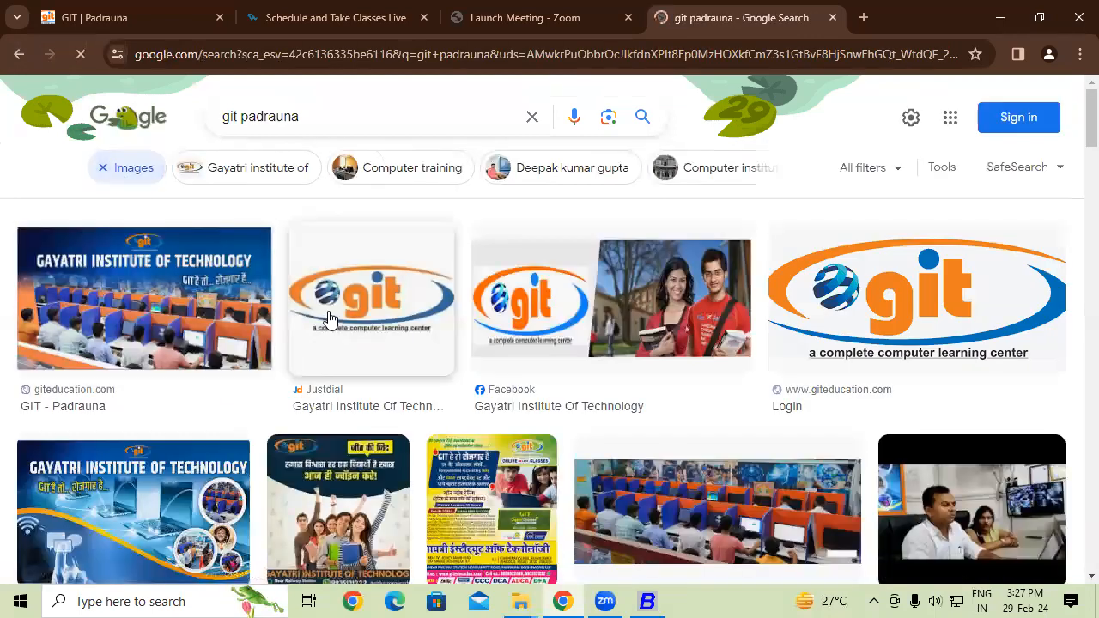
{"action": "left_click", "coordinate": [898, 295]}
{"action": "right_click", "coordinate": [898, 295]}
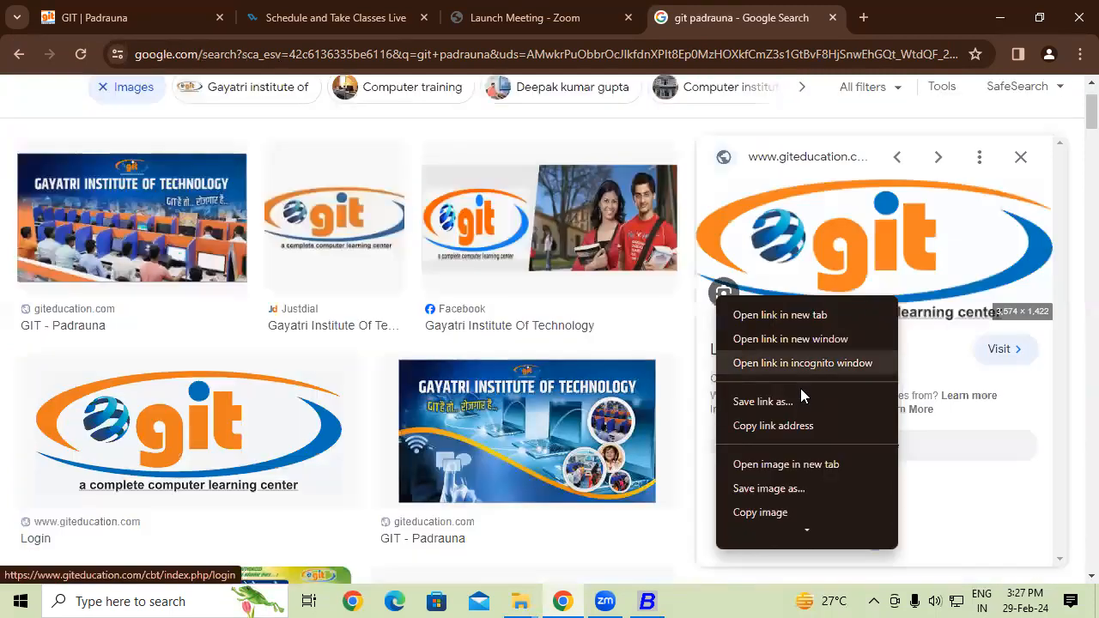
{"action": "left_click", "coordinate": [779, 488]}
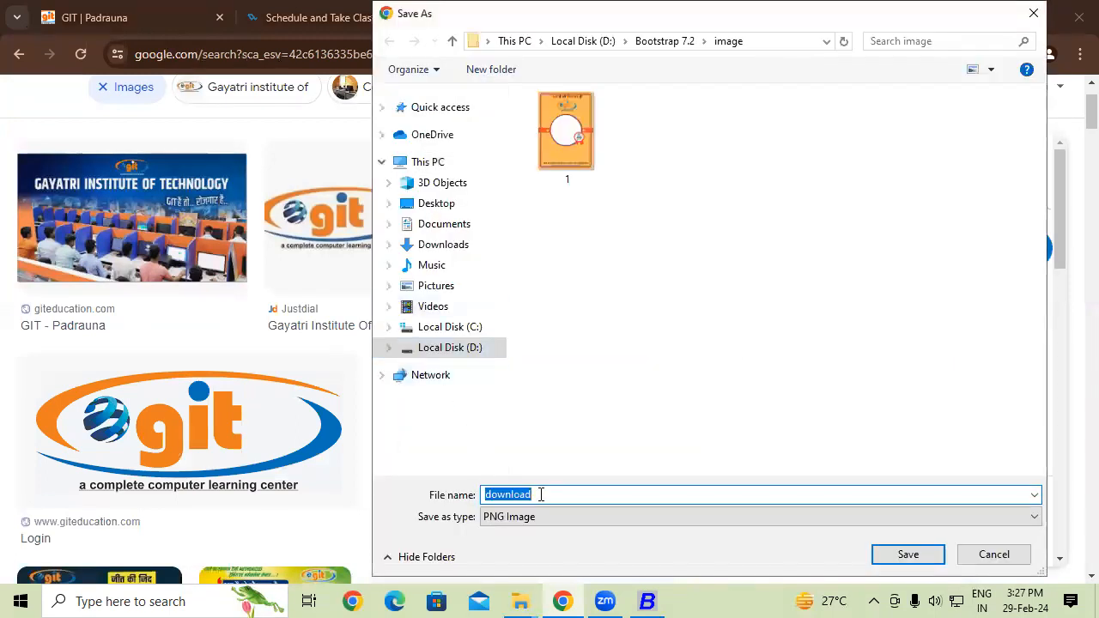
{"action": "type", "text": "logo"}
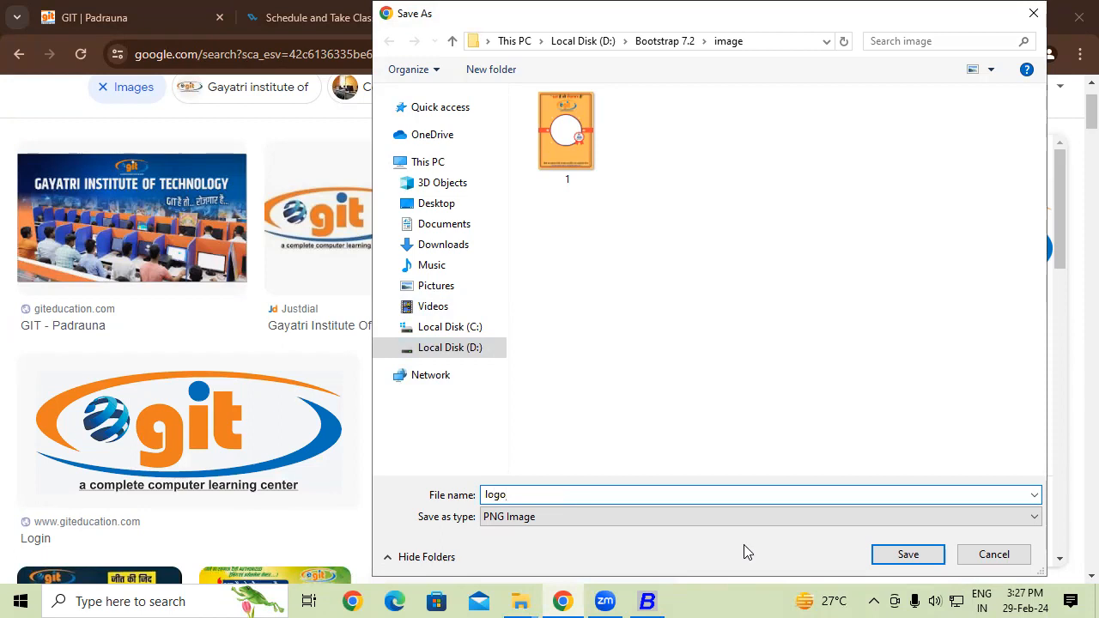
{"action": "left_click", "coordinate": [452, 249]}
{"action": "left_click", "coordinate": [906, 555]}
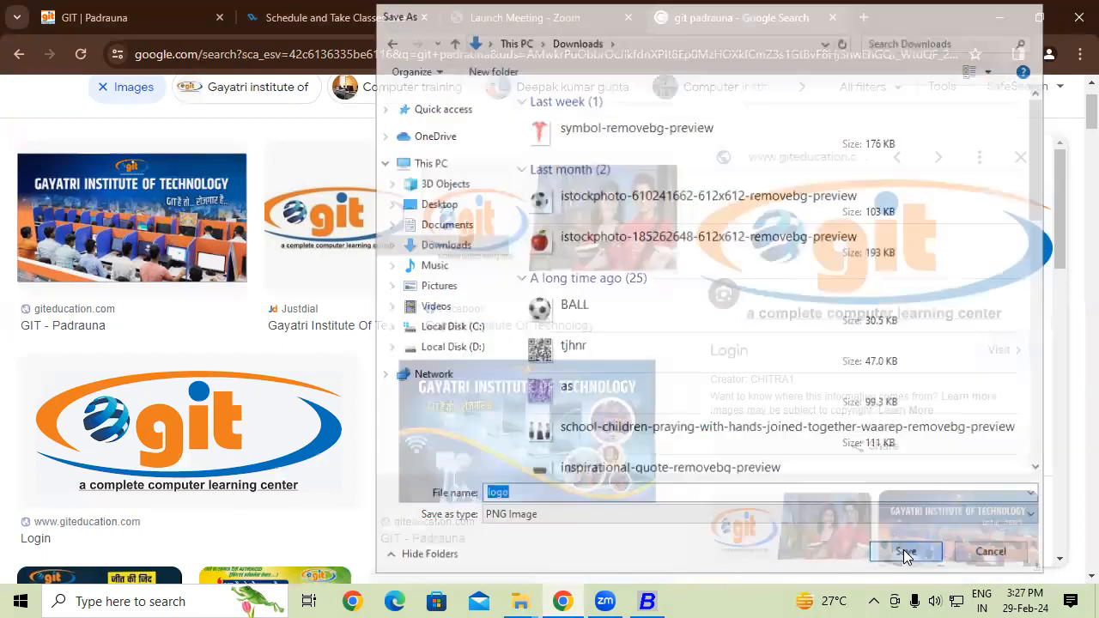
{"action": "left_click", "coordinate": [647, 601]}
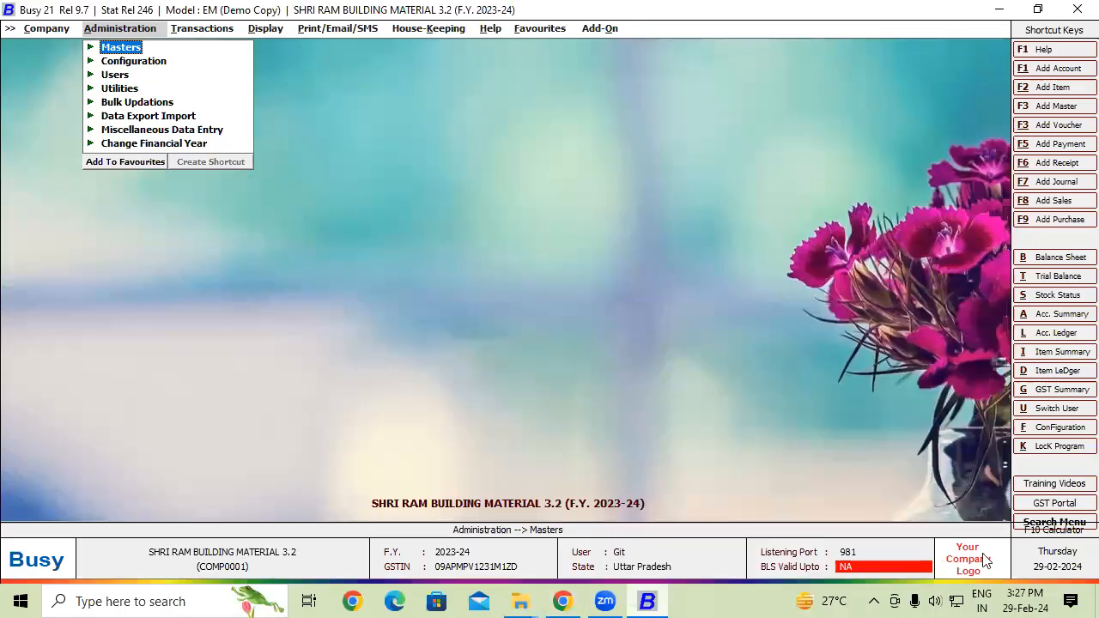
- Open the company display settings and set Maintain Company Logo Image to Y
{"action": "left_click", "coordinate": [979, 558]}
{"action": "left_click", "coordinate": [586, 337]}
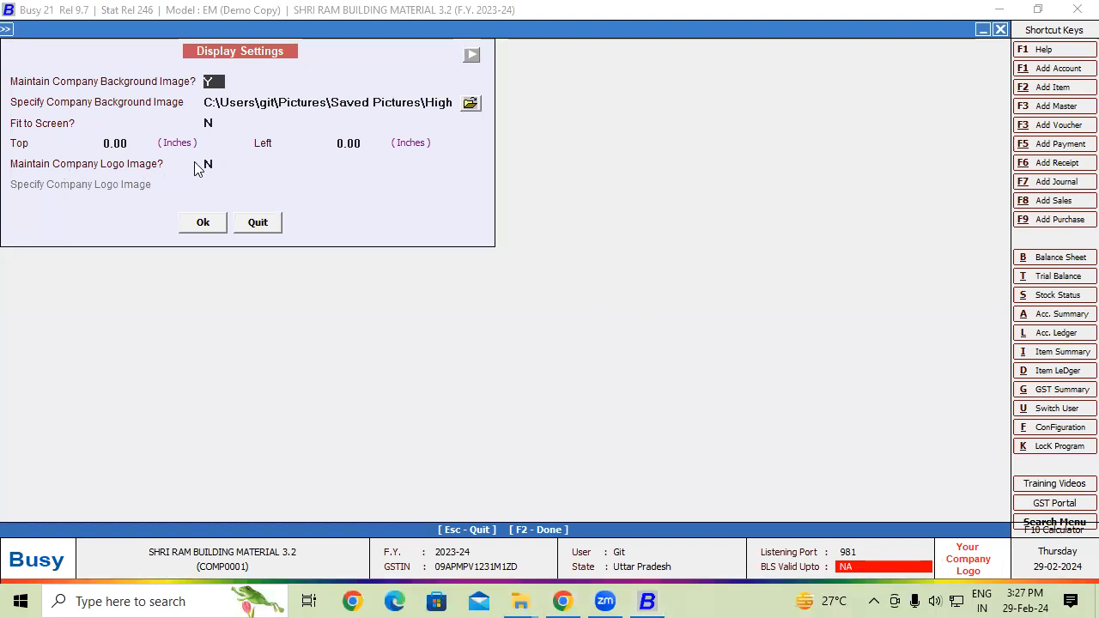
{"action": "left_click", "coordinate": [208, 164]}
{"action": "type", "text": "y"}
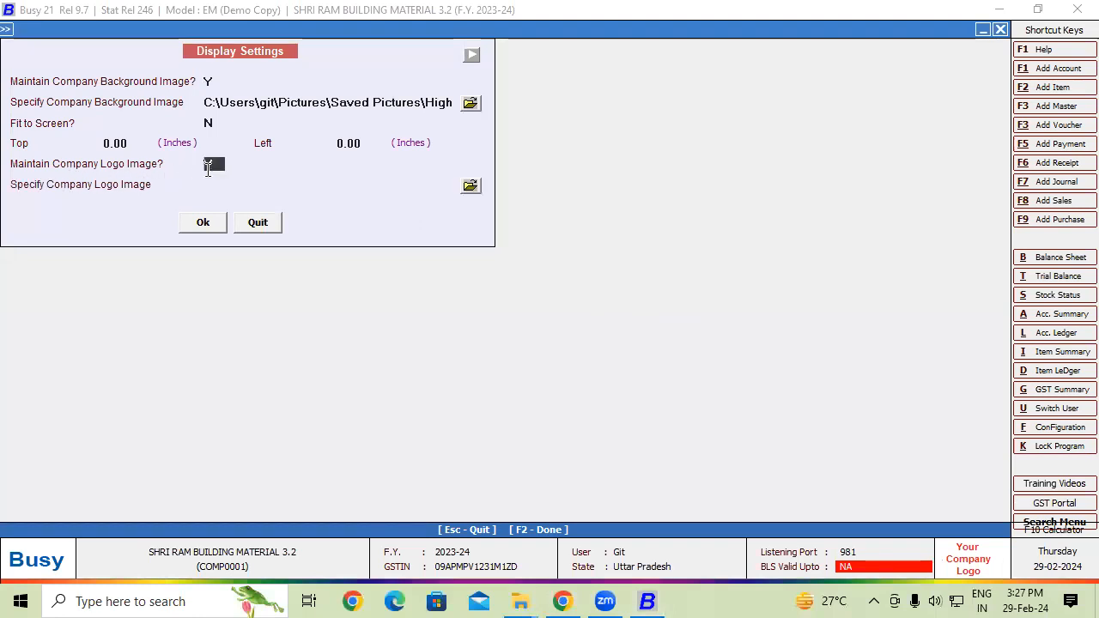
- Browse to Downloads, search for 'logo', then clear the search to list all files
{"action": "left_click", "coordinate": [470, 187]}
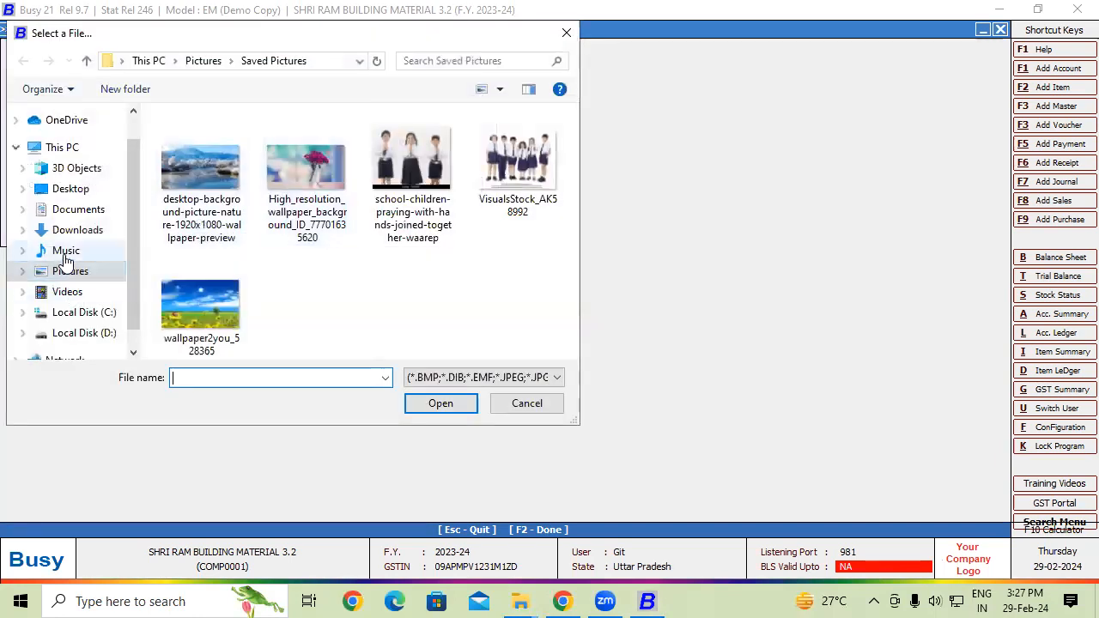
{"action": "left_click", "coordinate": [77, 230]}
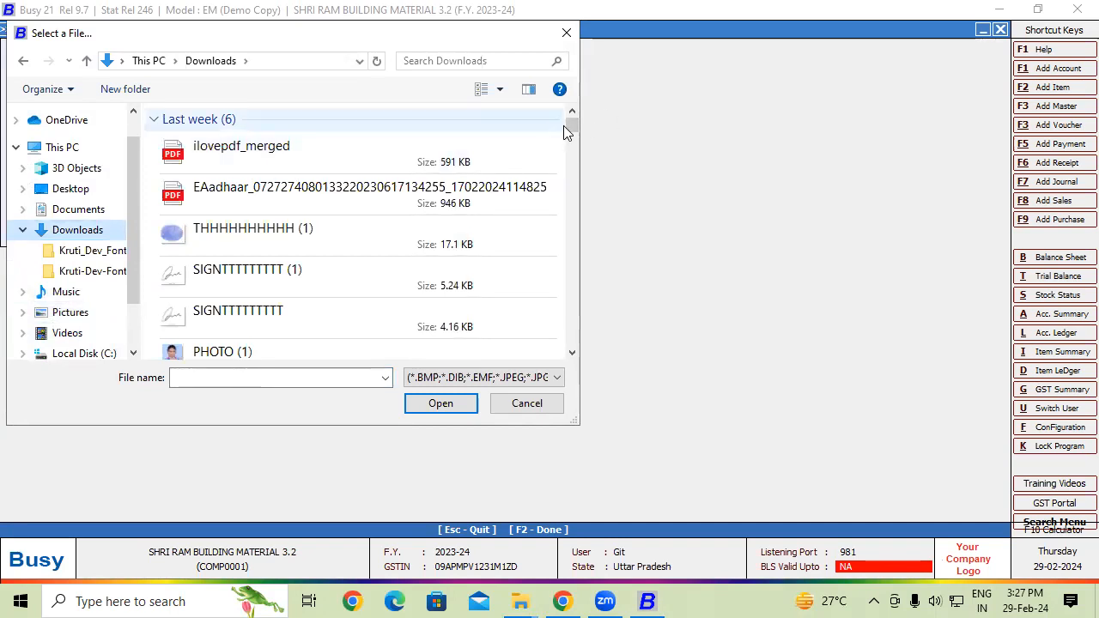
{"action": "left_click_drag", "start_coordinate": [567, 124], "coordinate": [566, 138]}
{"action": "left_click", "coordinate": [450, 61]}
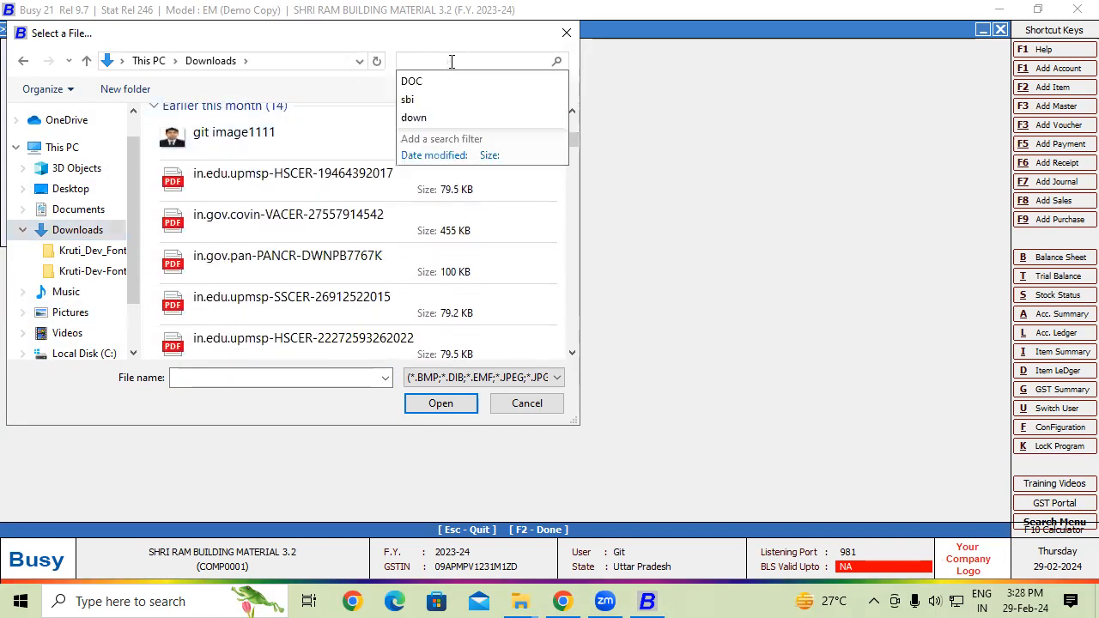
{"action": "type", "text": "lo"}
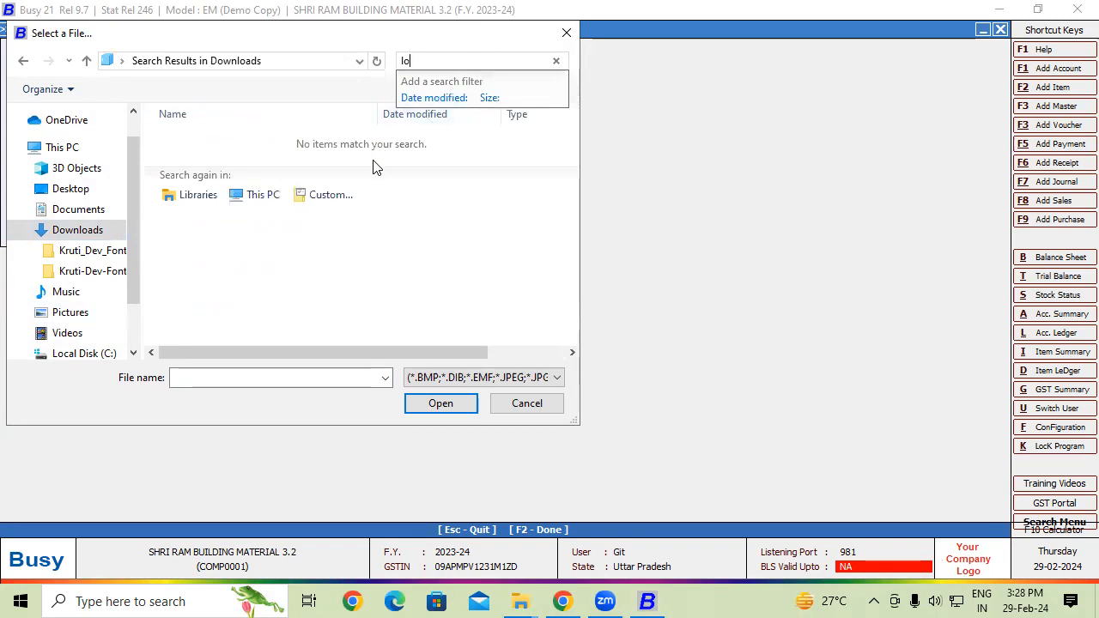
{"action": "type", "text": "go"}
{"action": "left_click", "coordinate": [87, 231]}
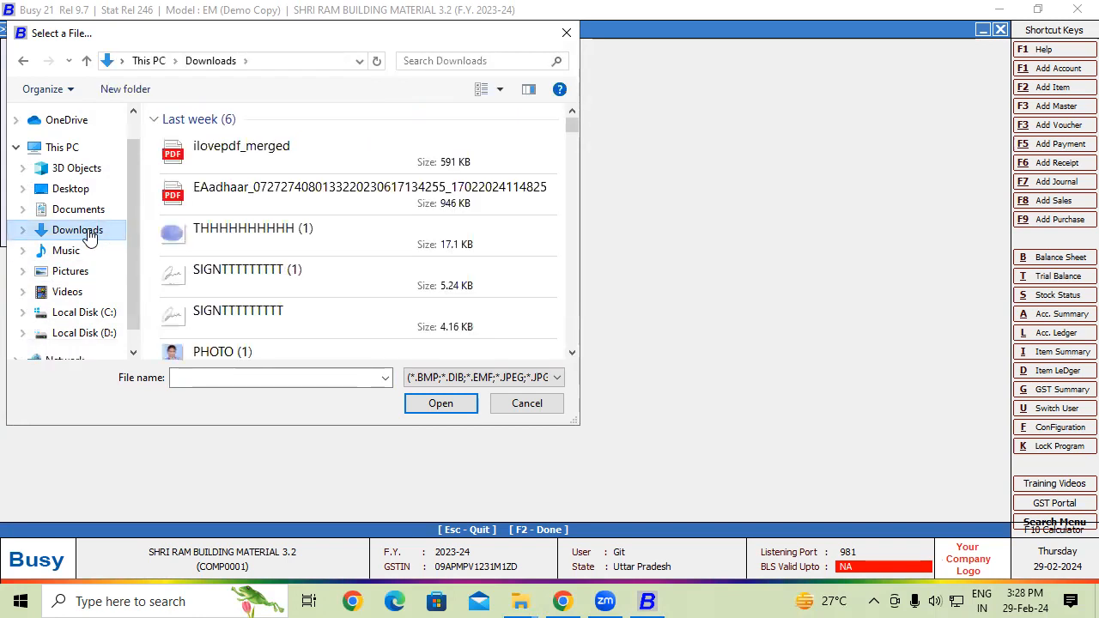
{"action": "left_click", "coordinate": [572, 352]}
{"action": "left_click", "coordinate": [572, 352]}
{"action": "left_click", "coordinate": [572, 352]}
{"action": "left_click", "coordinate": [572, 352]}
{"action": "left_click", "coordinate": [572, 352]}
{"action": "left_click", "coordinate": [572, 352]}
{"action": "left_click", "coordinate": [571, 352]}
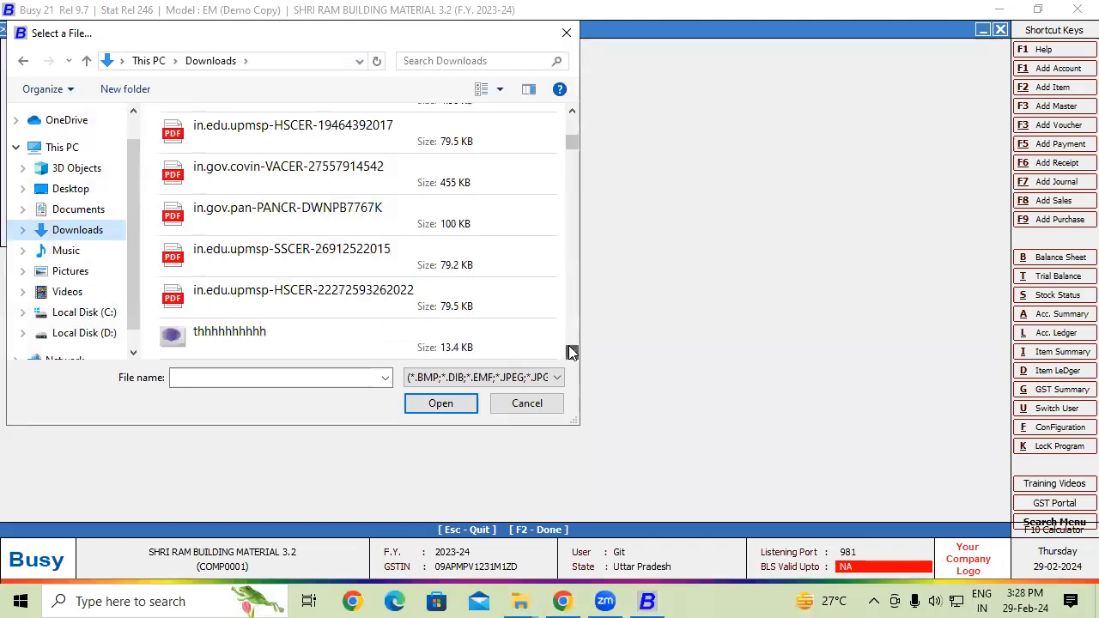
{"action": "left_click", "coordinate": [572, 351]}
- Select PHOTO (1).jpg as the company logo and apply the settings
{"action": "left_click", "coordinate": [569, 119]}
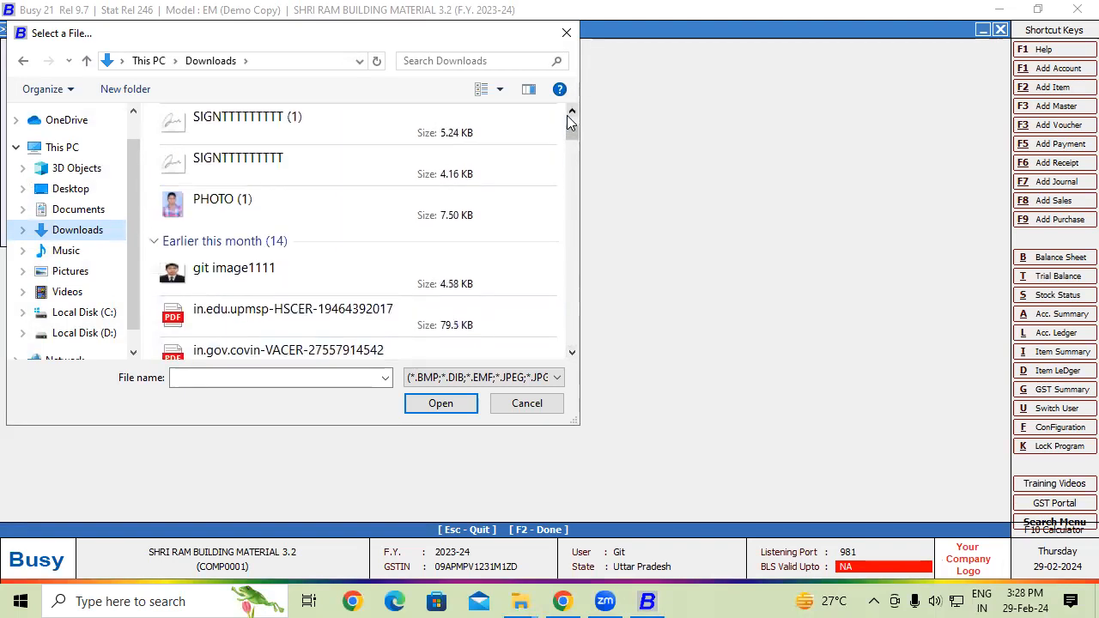
{"action": "left_click", "coordinate": [571, 113]}
{"action": "left_click", "coordinate": [294, 242]}
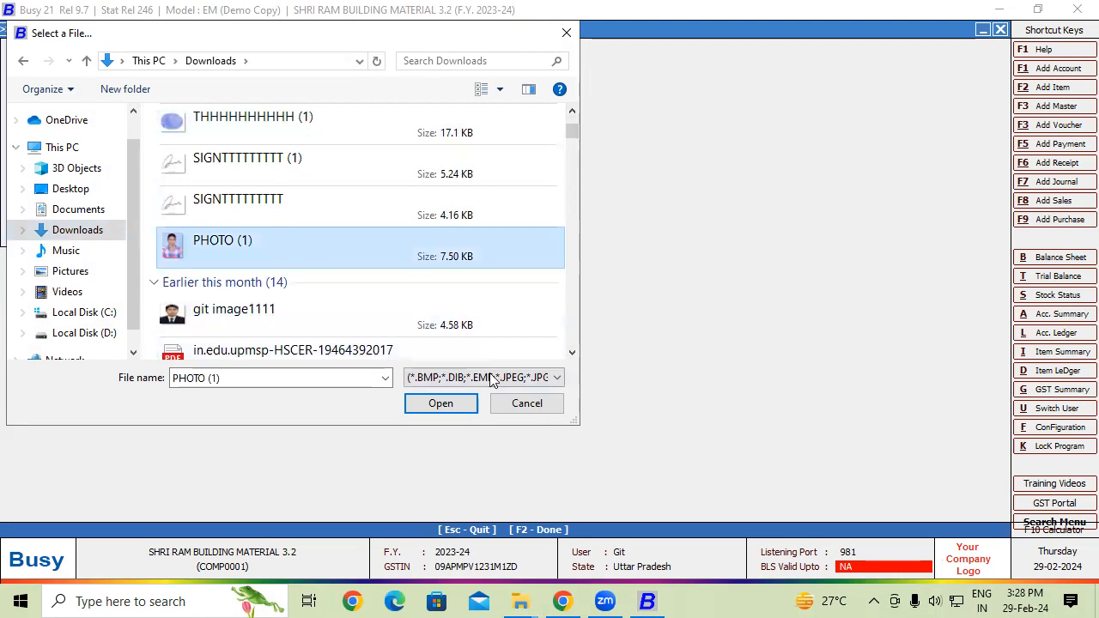
{"action": "left_click", "coordinate": [459, 403]}
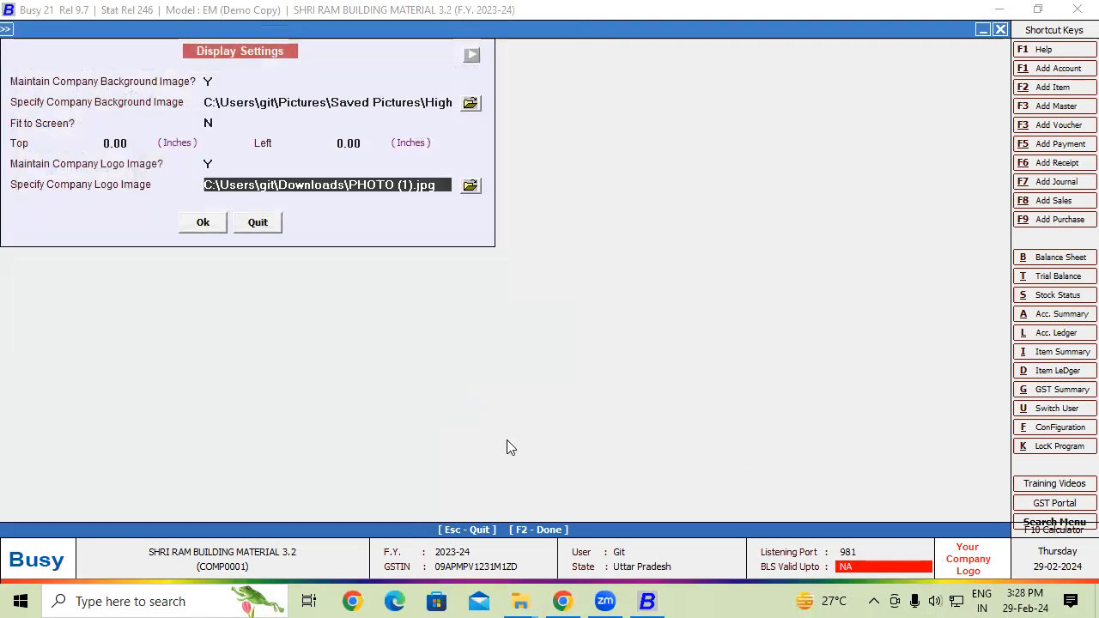
{"action": "left_click", "coordinate": [200, 227]}
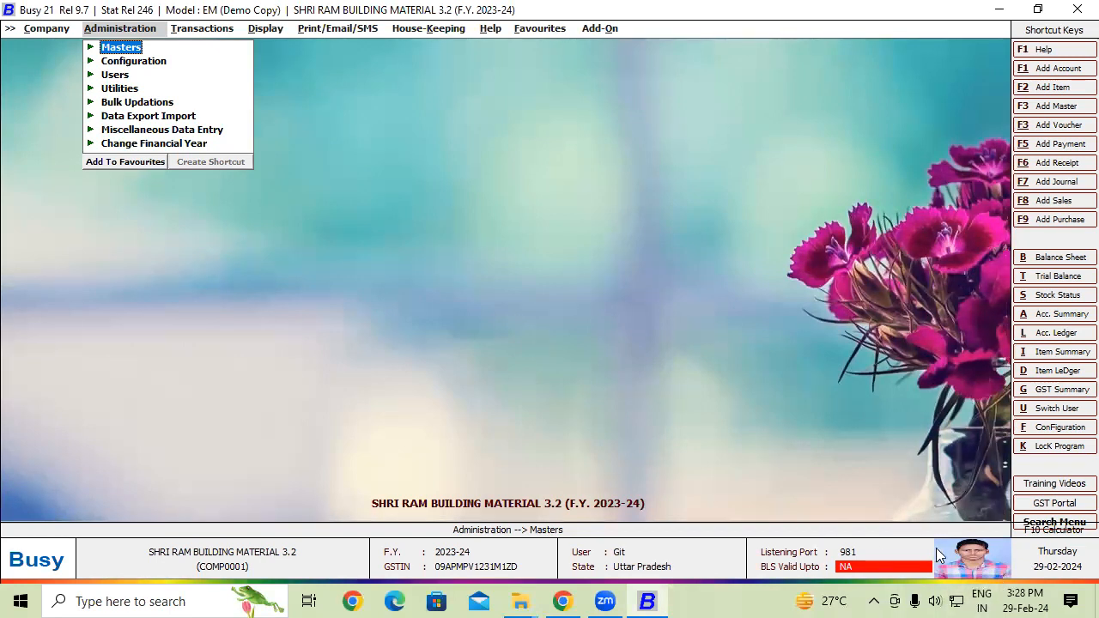
- Reopen Display Settings by confirming Yes in the status-bar Change Company Logo prompt
{"action": "left_click", "coordinate": [962, 558]}
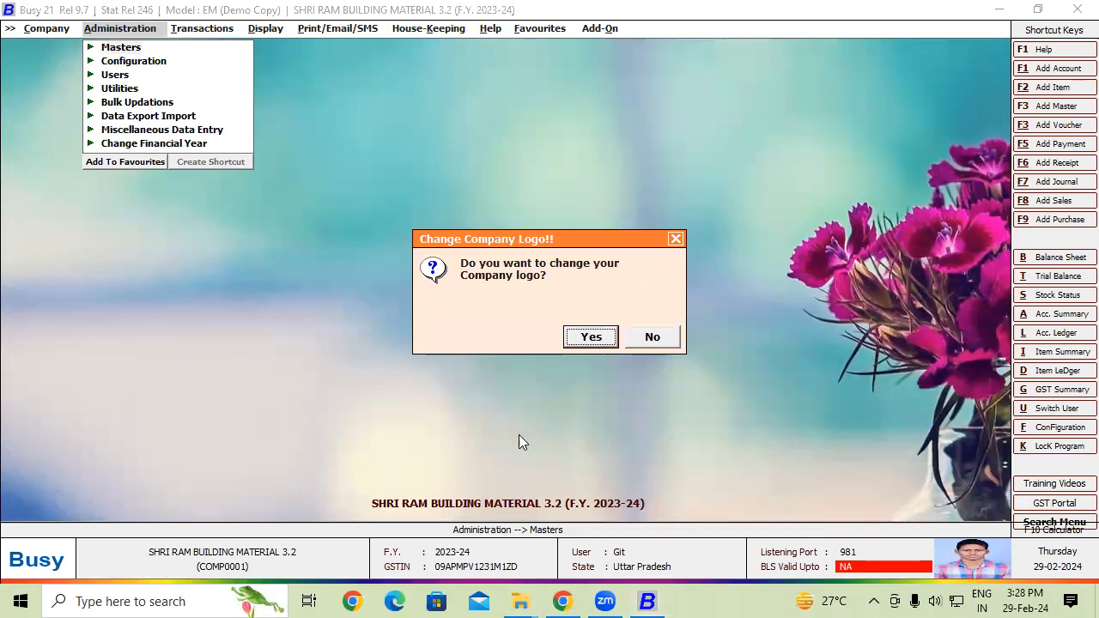
{"action": "left_click", "coordinate": [590, 337]}
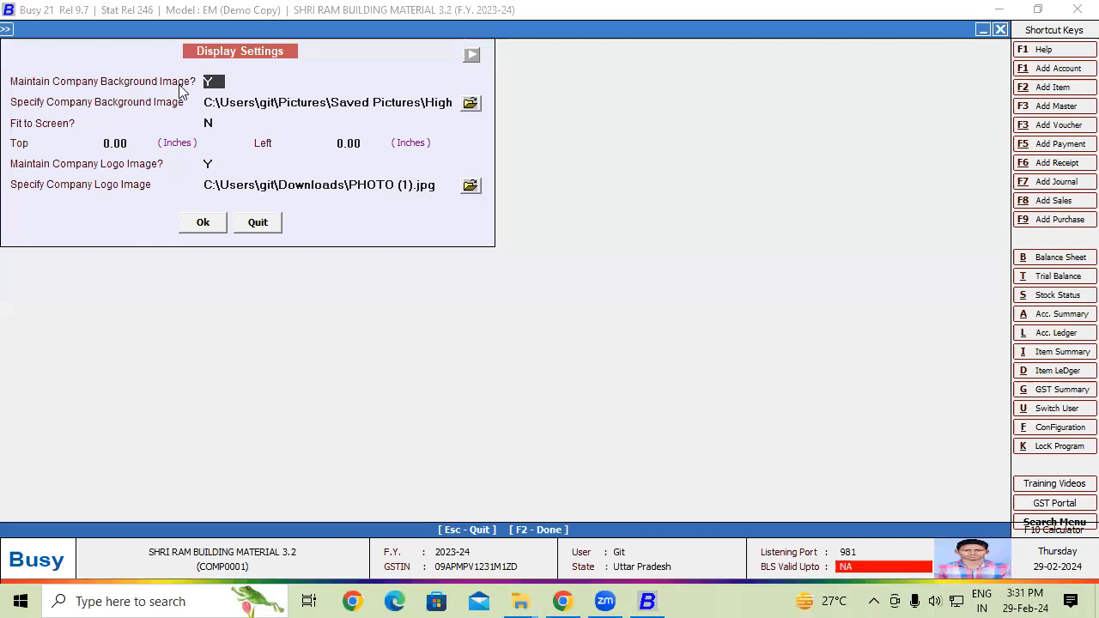
- Set Maintain Company Logo Image to N and save the display settings
{"action": "left_click", "coordinate": [214, 169]}
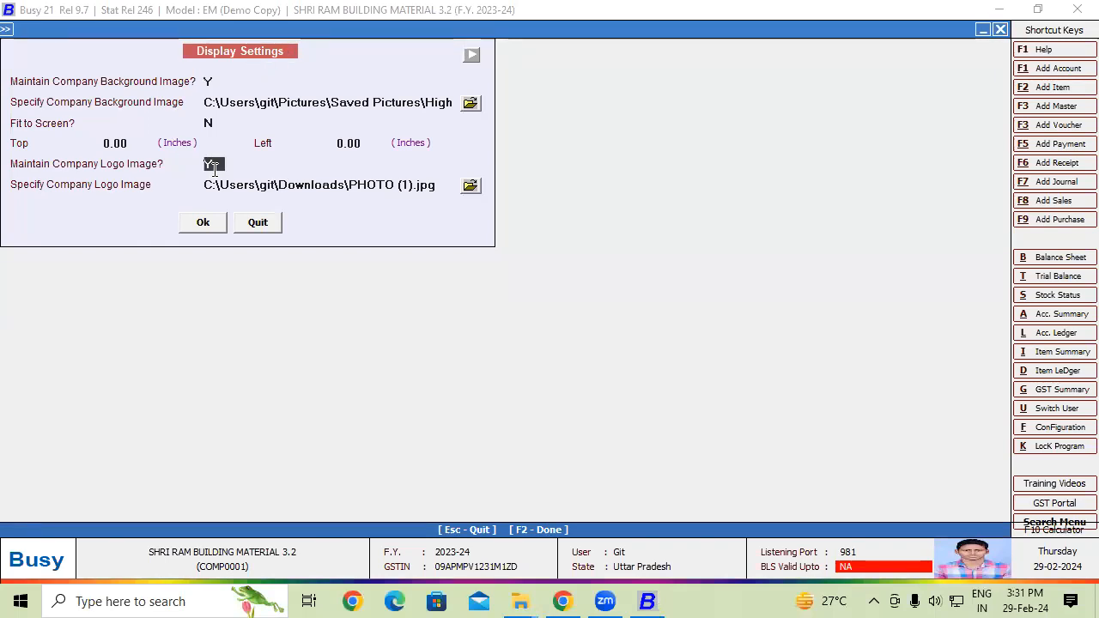
{"action": "type", "text": "N"}
{"action": "left_click", "coordinate": [201, 220]}
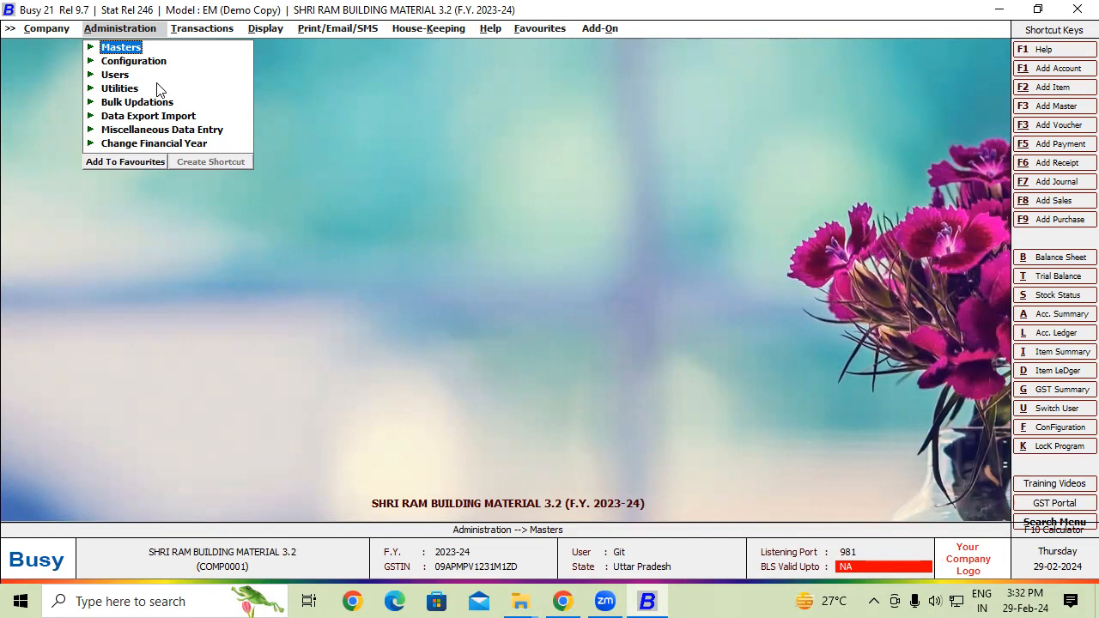
- Open User Administration's modify-user screen and select the only listed user
{"action": "left_click", "coordinate": [124, 77]}
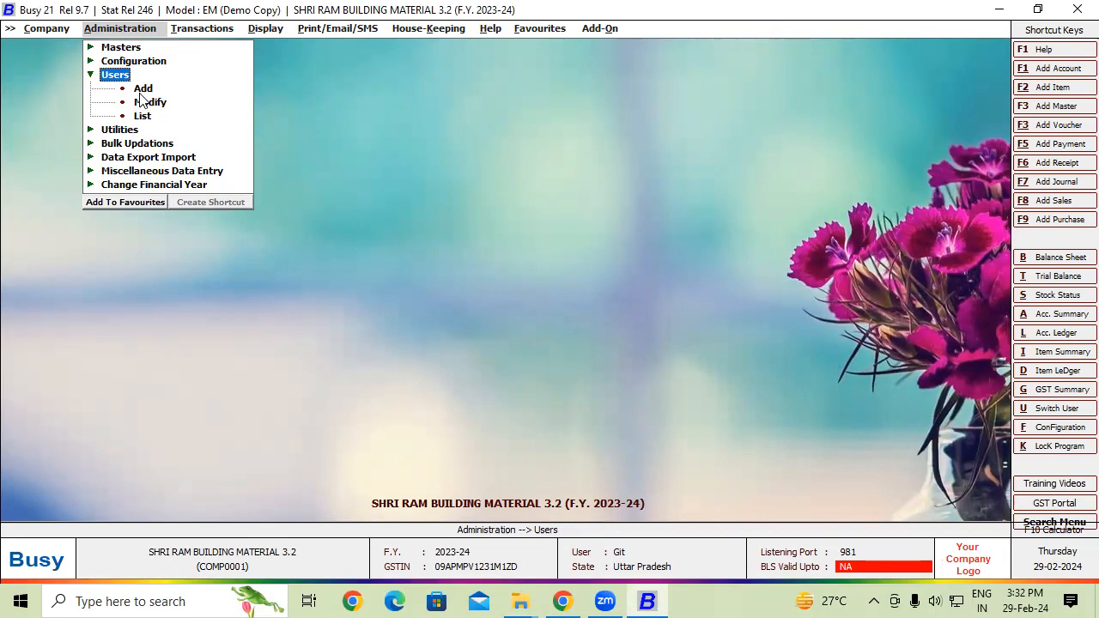
{"action": "left_click", "coordinate": [146, 104]}
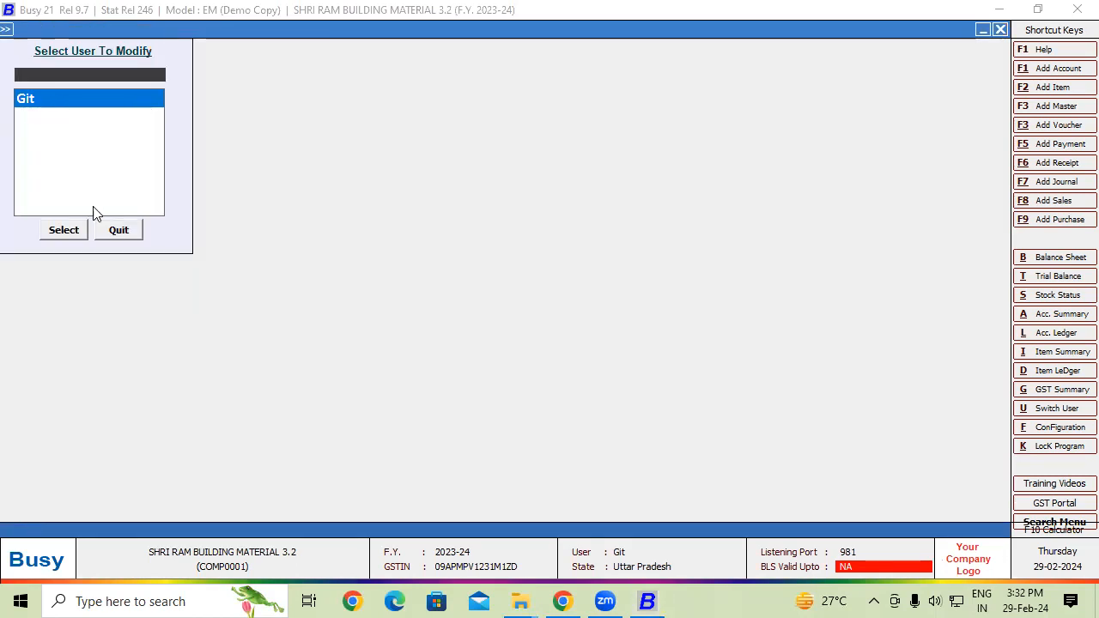
{"action": "left_click", "coordinate": [72, 231]}
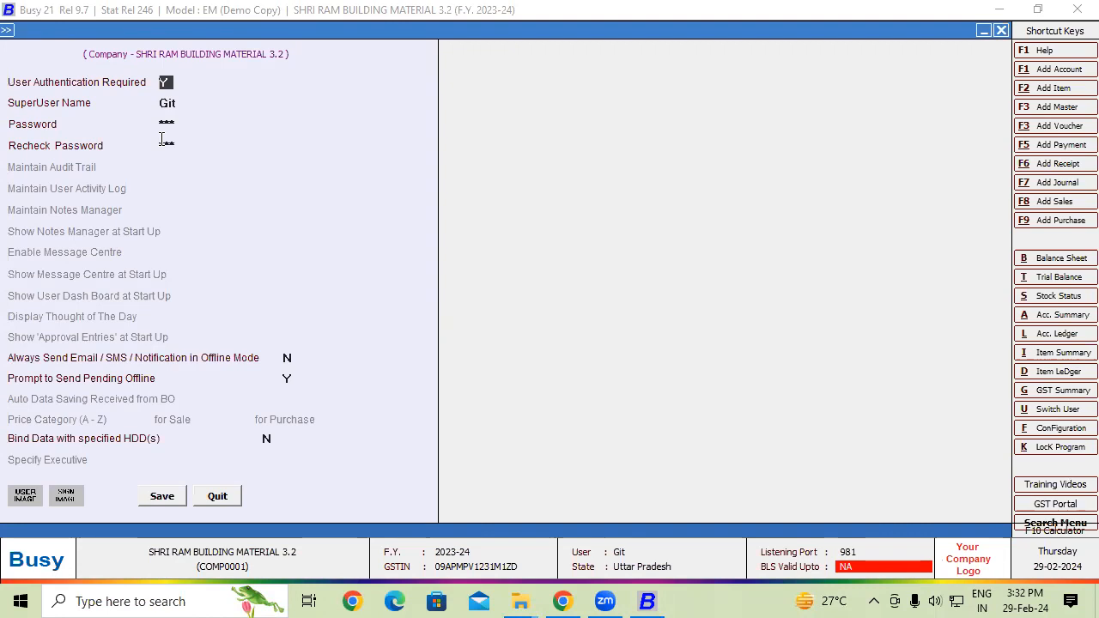
- Enter the superuser name and a new password, retyping it in Recheck Password
{"action": "key", "text": "Return"}
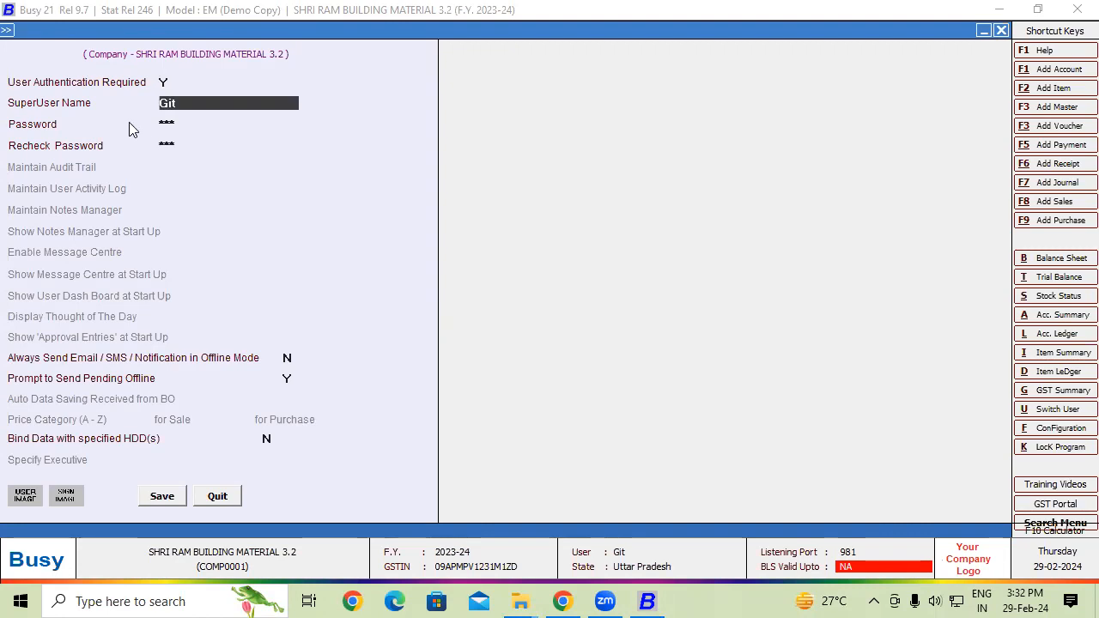
{"action": "type", "text": "Ram"}
{"action": "key", "text": "Return"}
{"action": "key", "text": "BackSpace"}
{"action": "key", "text": "BackSpace"}
{"action": "key", "text": "BackSpace"}
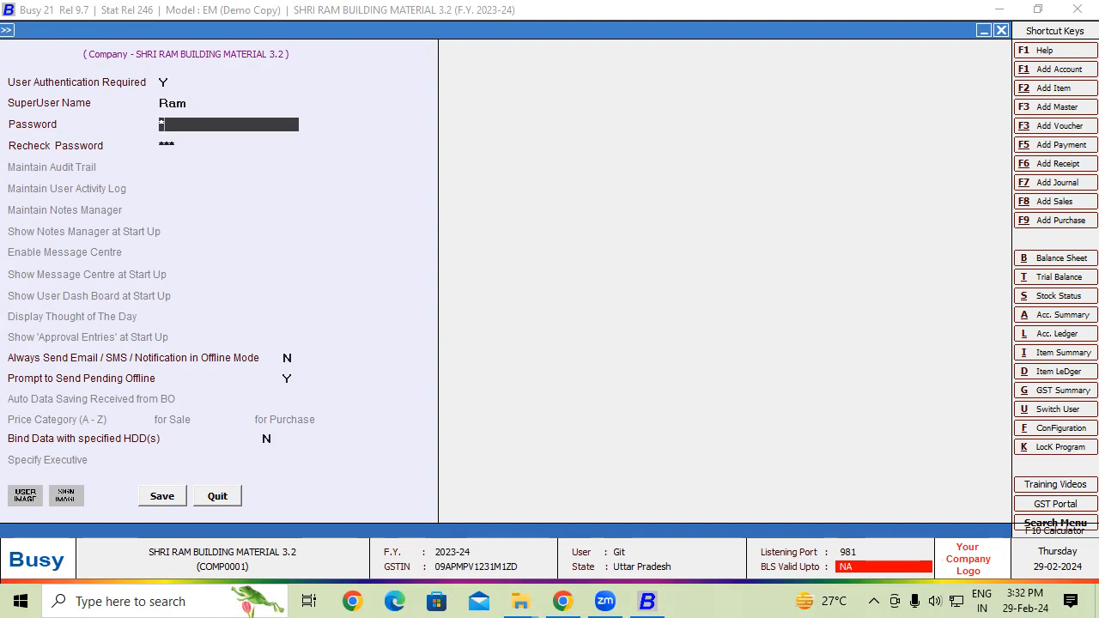
{"action": "type", "text": "123"}
{"action": "key", "text": "Return"}
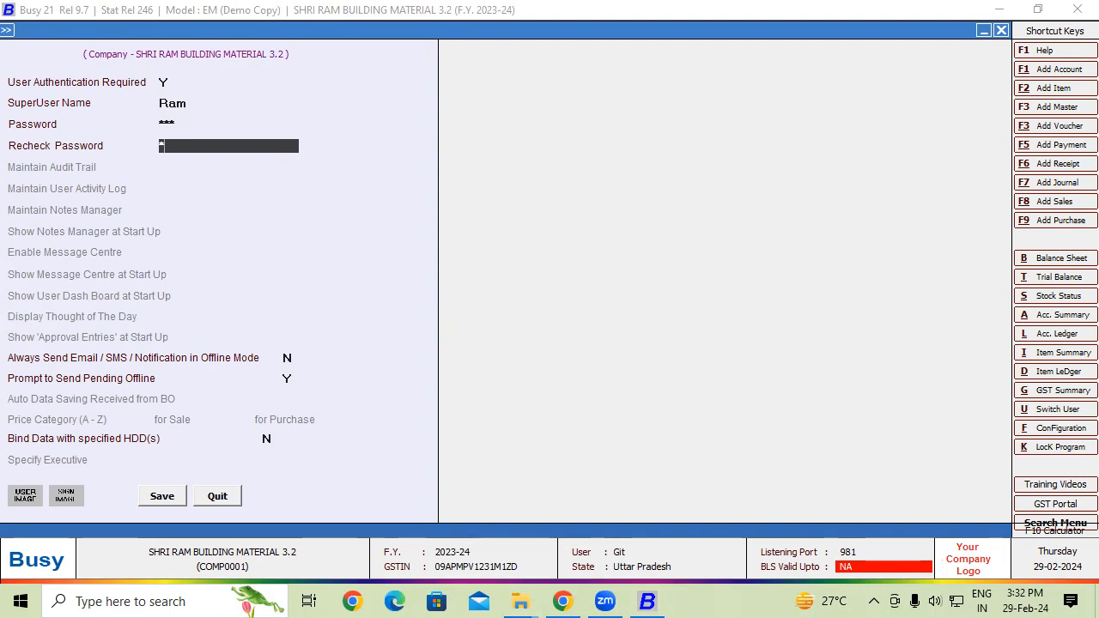
{"action": "type", "text": "123"}
- Save the user settings, close the company, and reopen SHRI RAM BUILDING MATERIAL 3.2
{"action": "left_click", "coordinate": [160, 496]}
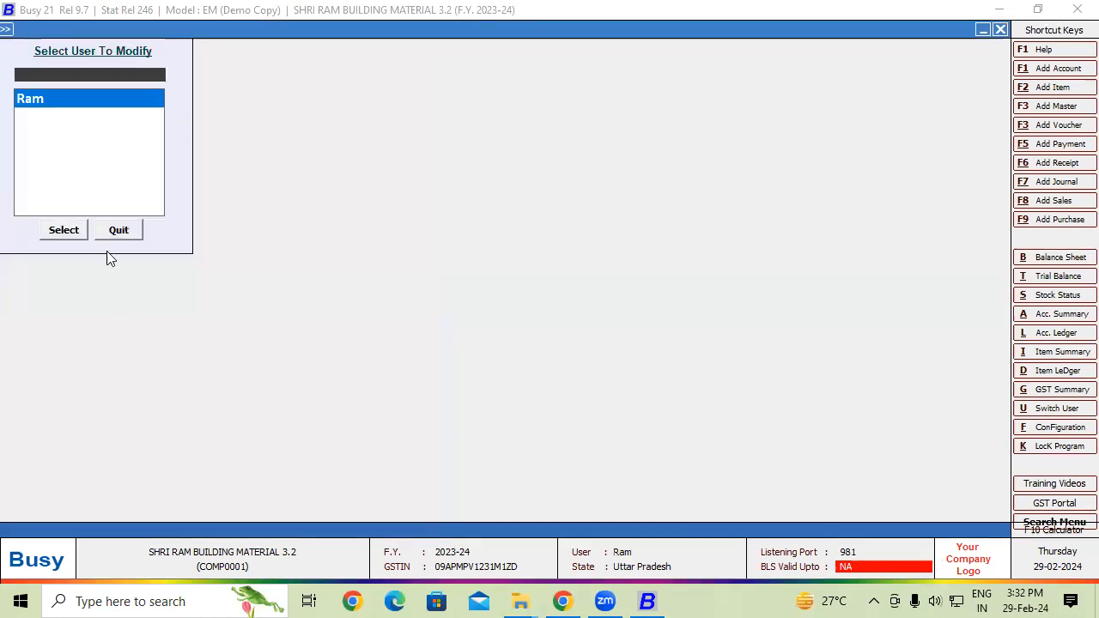
{"action": "left_click", "coordinate": [118, 230]}
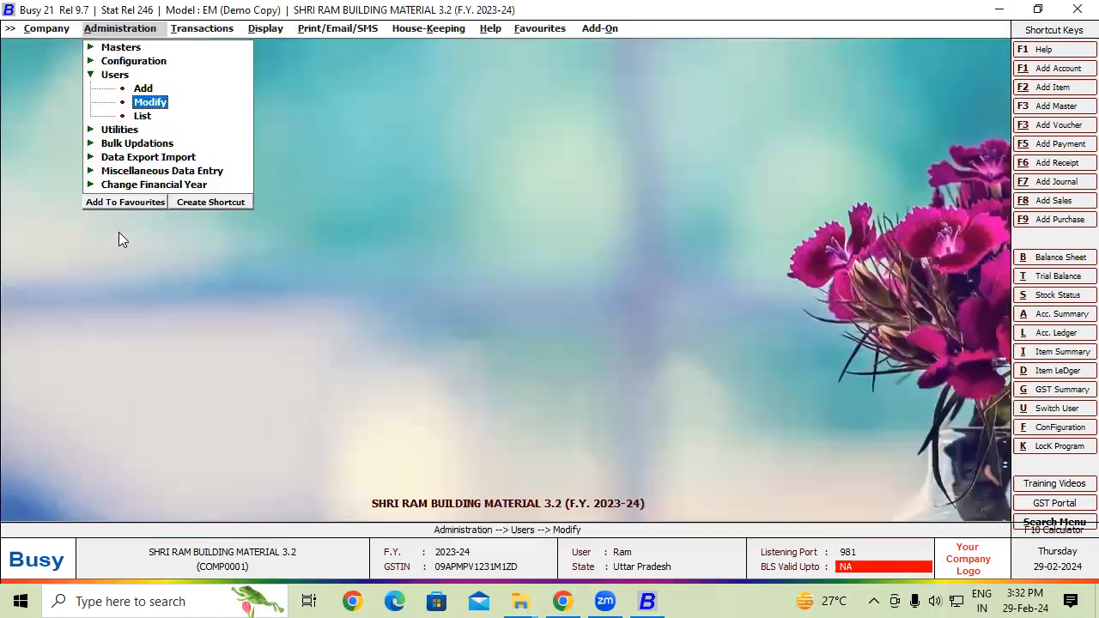
{"action": "left_click", "coordinate": [41, 26]}
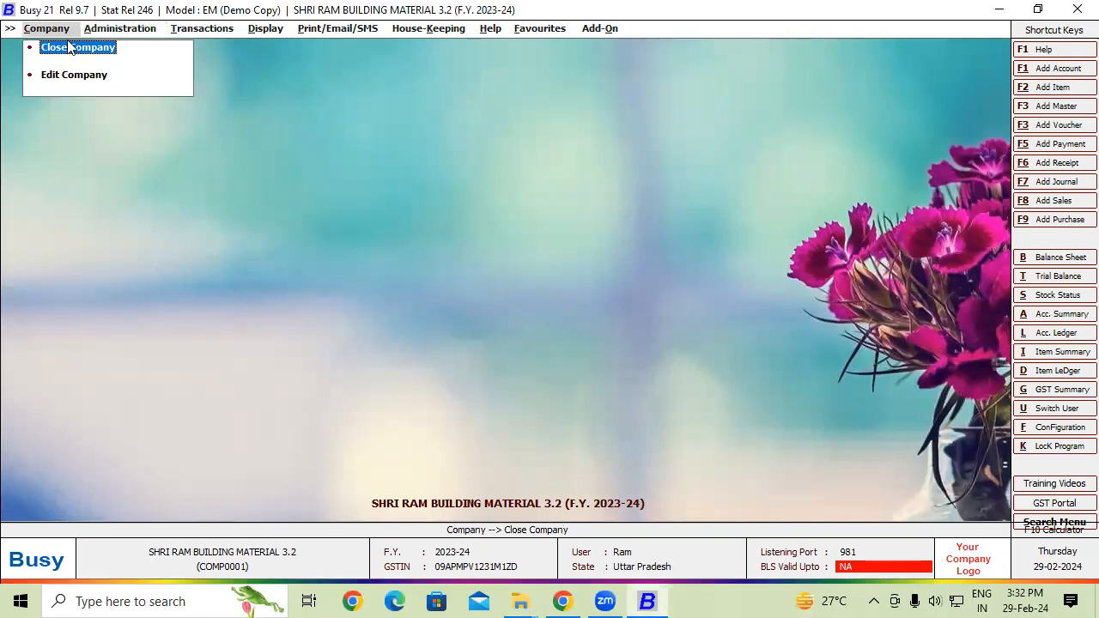
{"action": "left_click", "coordinate": [71, 48]}
{"action": "left_click", "coordinate": [70, 50]}
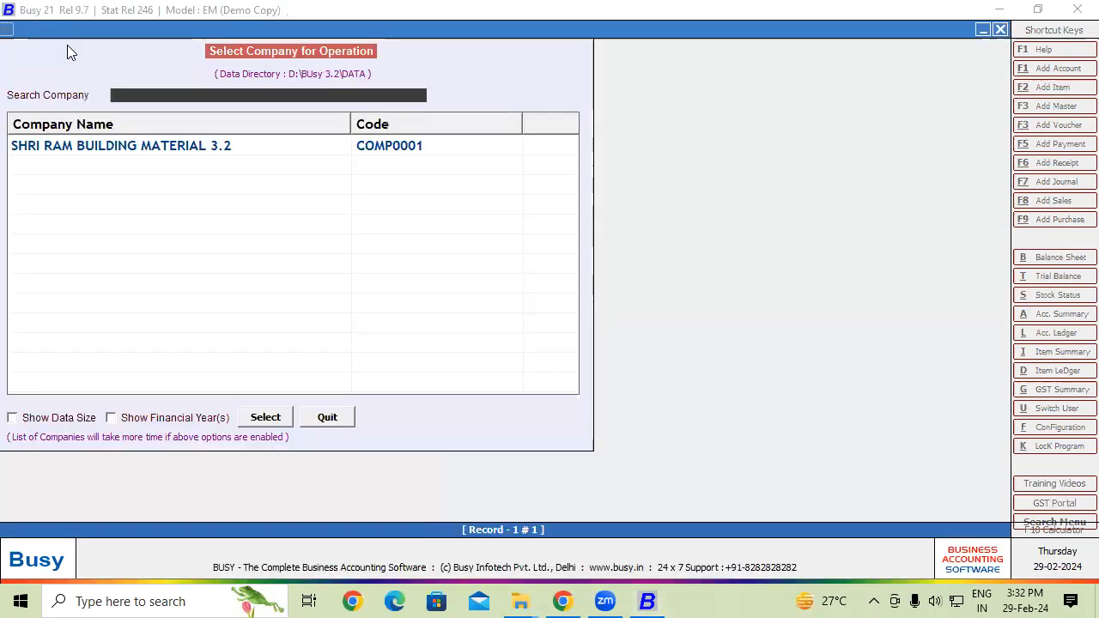
{"action": "left_click", "coordinate": [155, 148]}
{"action": "double_click", "coordinate": [154, 147]}
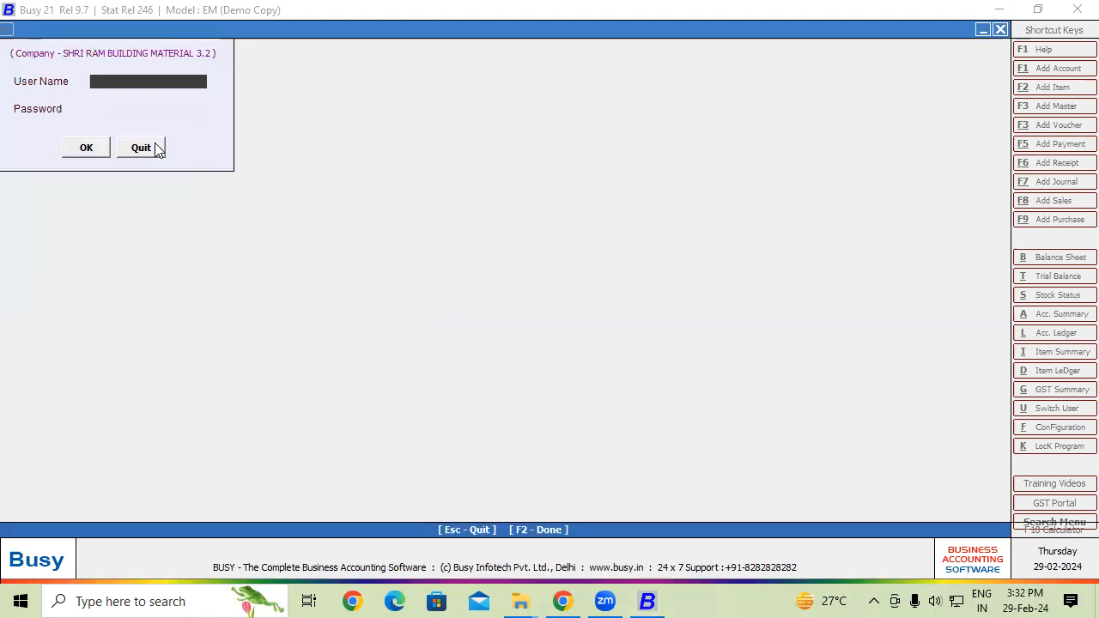
- Log in as the superuser with the new password after an invalid user name error
{"action": "type", "text": "Git"}
{"action": "key", "text": "Return"}
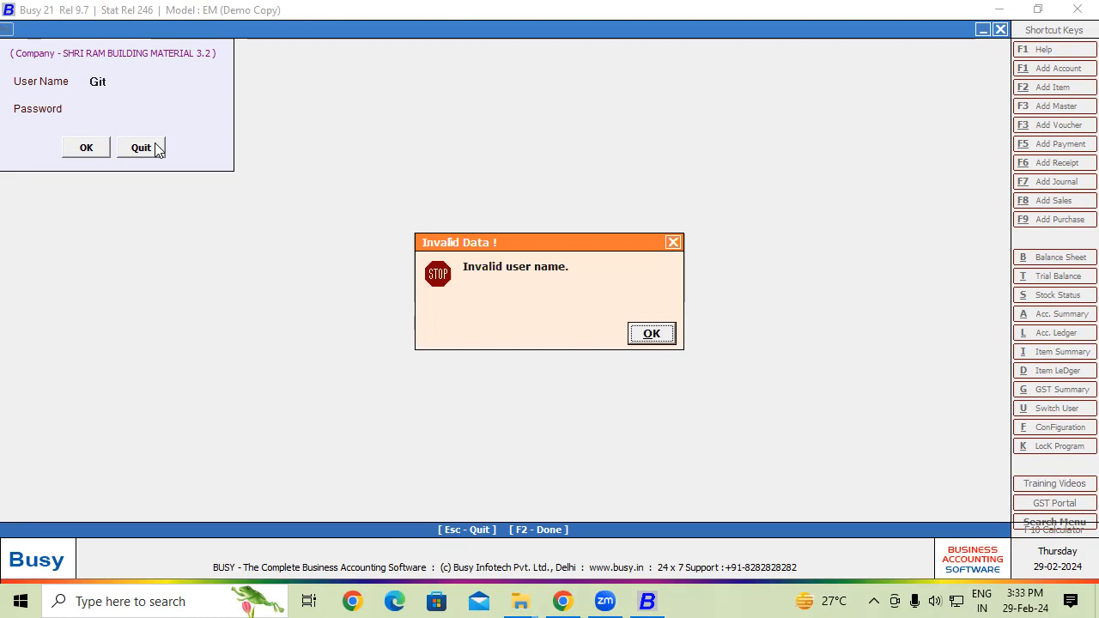
{"action": "left_click", "coordinate": [659, 337]}
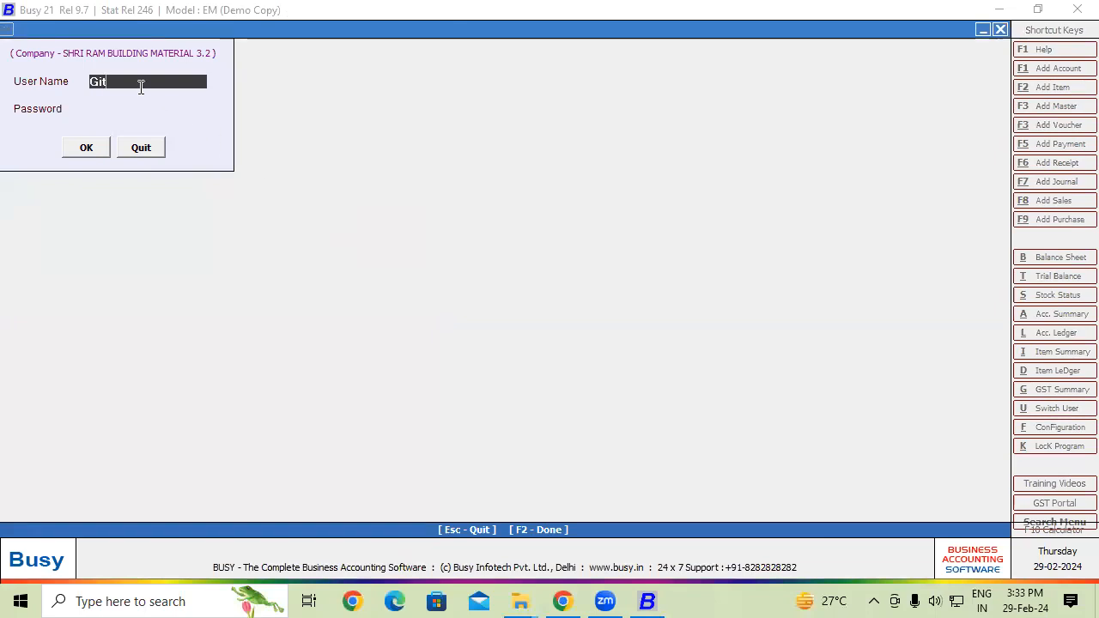
{"action": "type", "text": "Ram"}
{"action": "key", "text": "Return"}
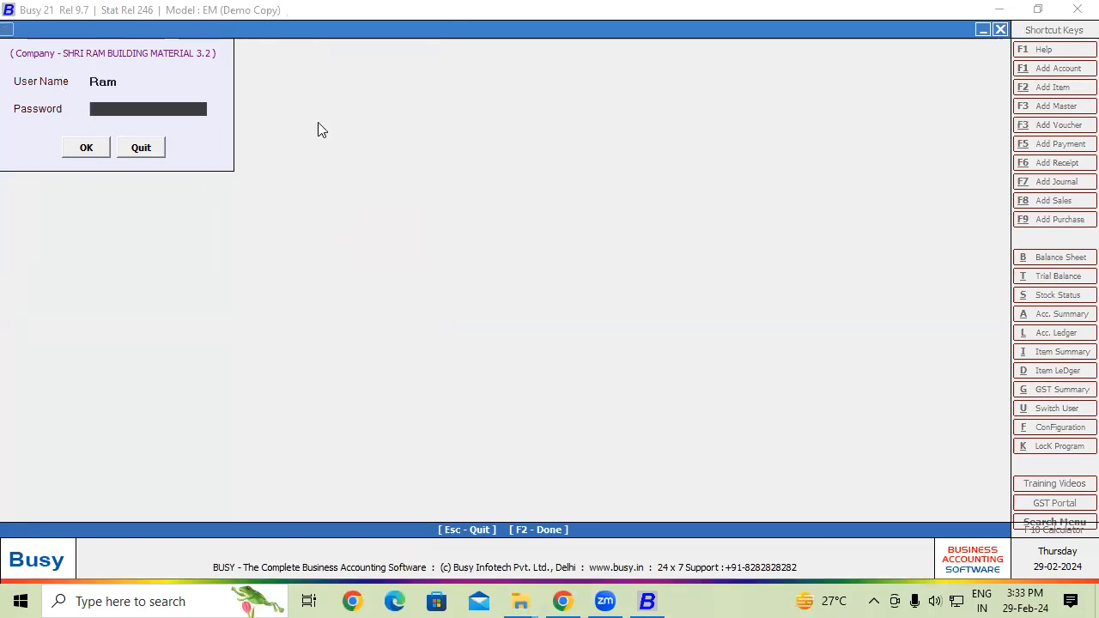
{"action": "type", "text": "***"}
{"action": "key", "text": "Return"}
{"action": "key", "text": "Return"}
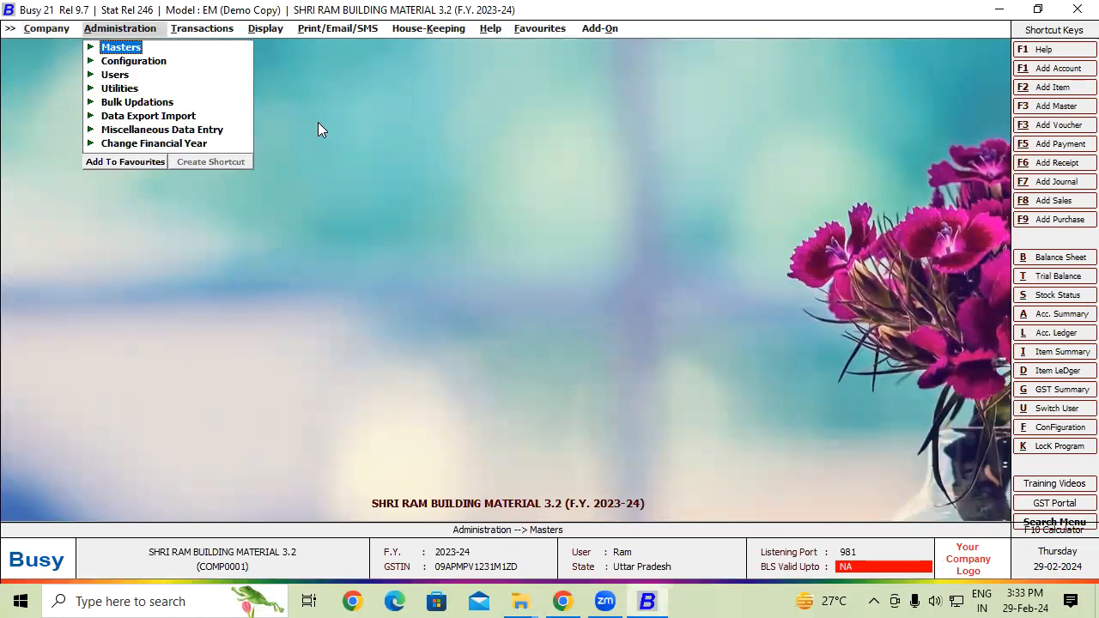
{"action": "left_click", "coordinate": [122, 79]}
{"action": "double_click", "coordinate": [151, 102]}
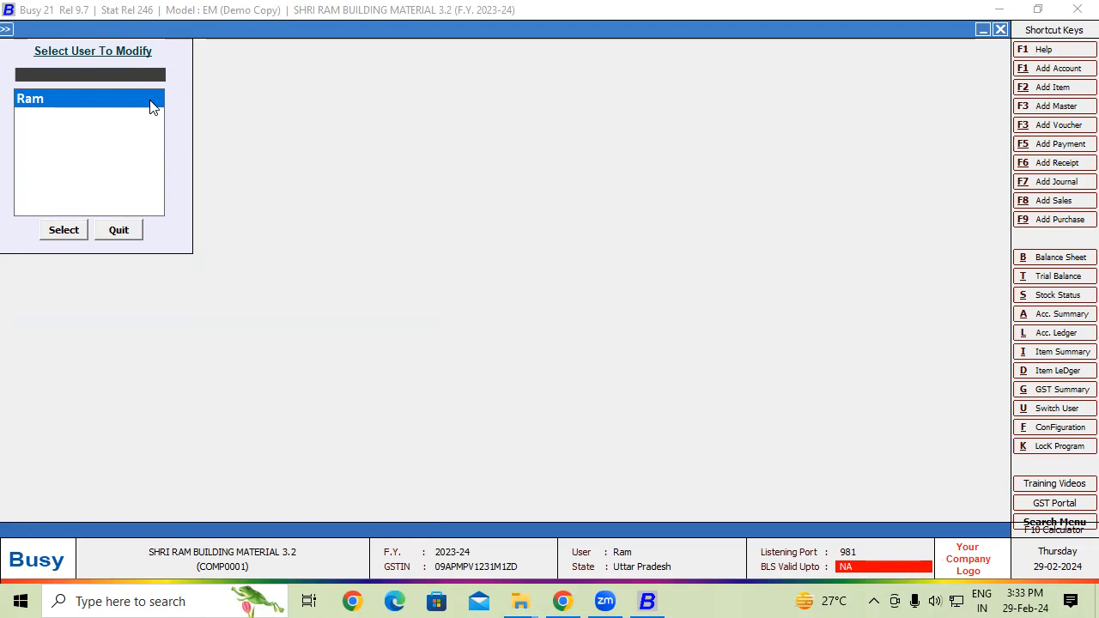
{"action": "left_click", "coordinate": [127, 230]}
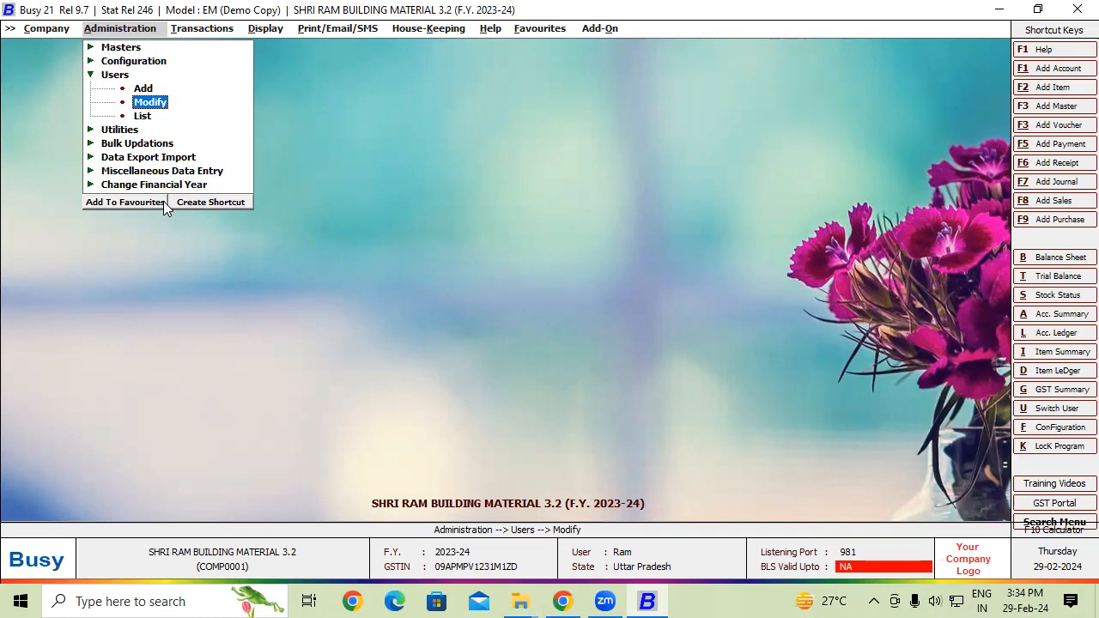
- Close SHRI RAM BUILDING MATERIAL 3.2, then shut the 7.2 and Zoom Explorer windows
{"action": "left_click", "coordinate": [45, 33]}
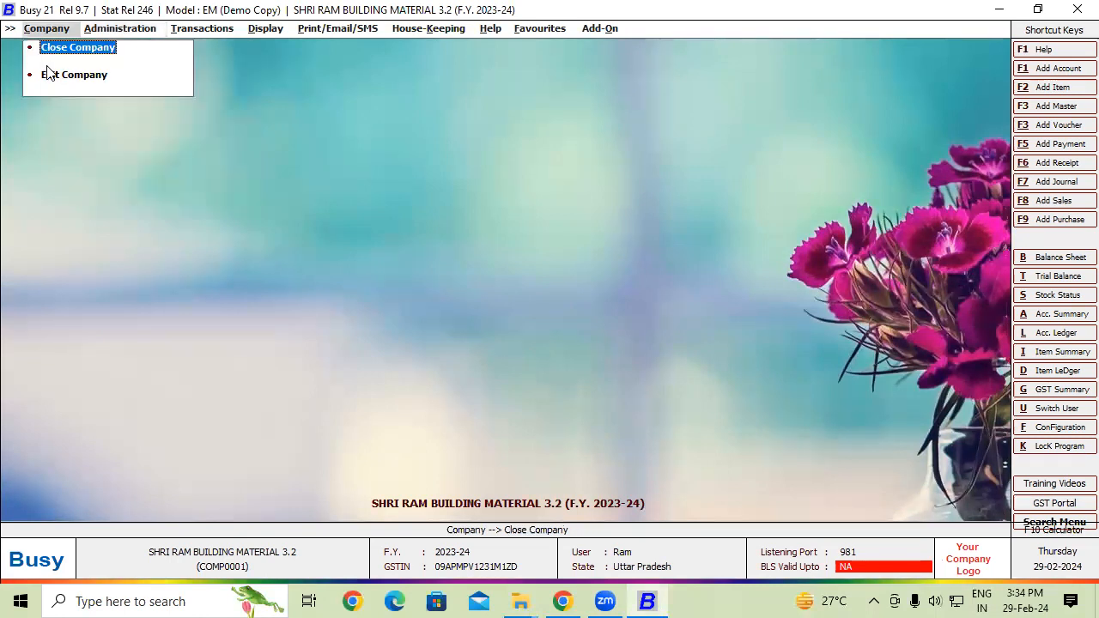
{"action": "left_click", "coordinate": [55, 47]}
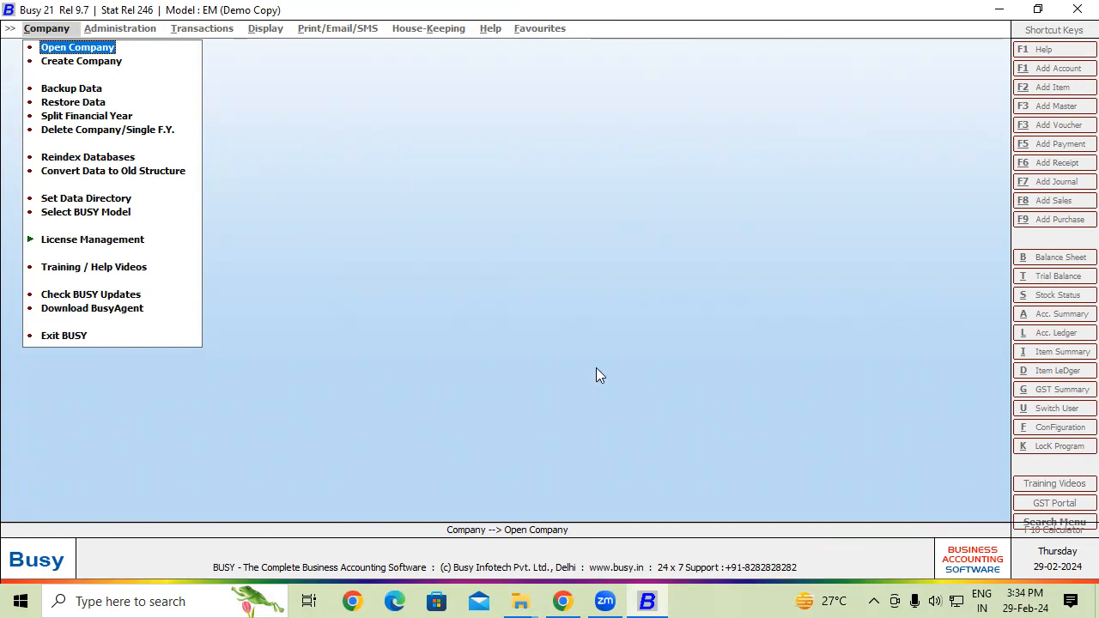
{"action": "left_click", "coordinate": [523, 599]}
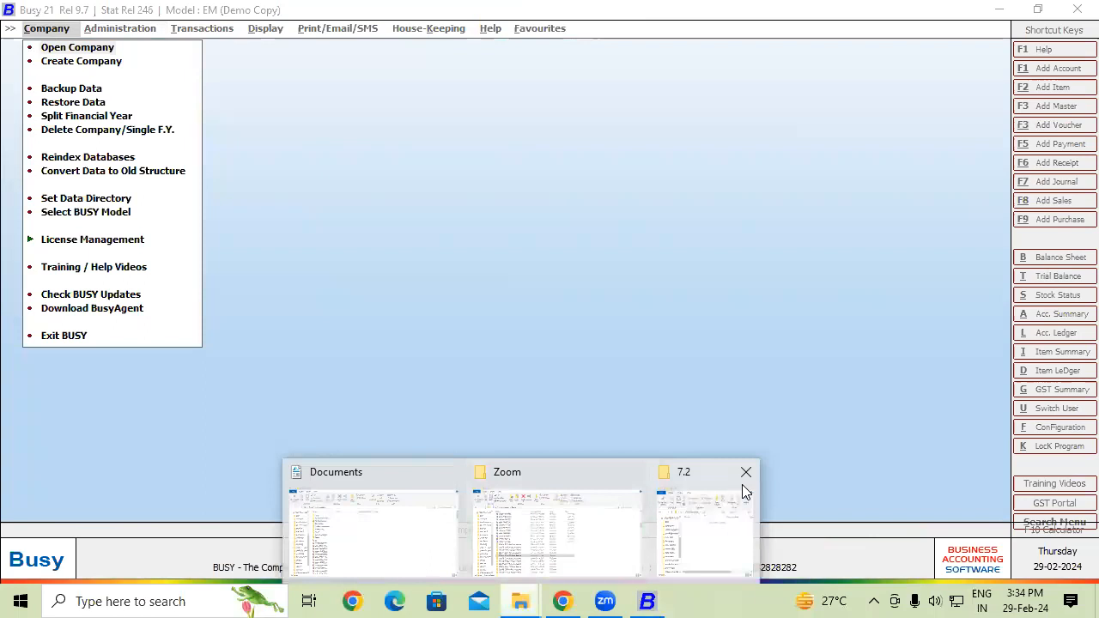
{"action": "left_click", "coordinate": [744, 475]}
{"action": "left_click", "coordinate": [696, 474]}
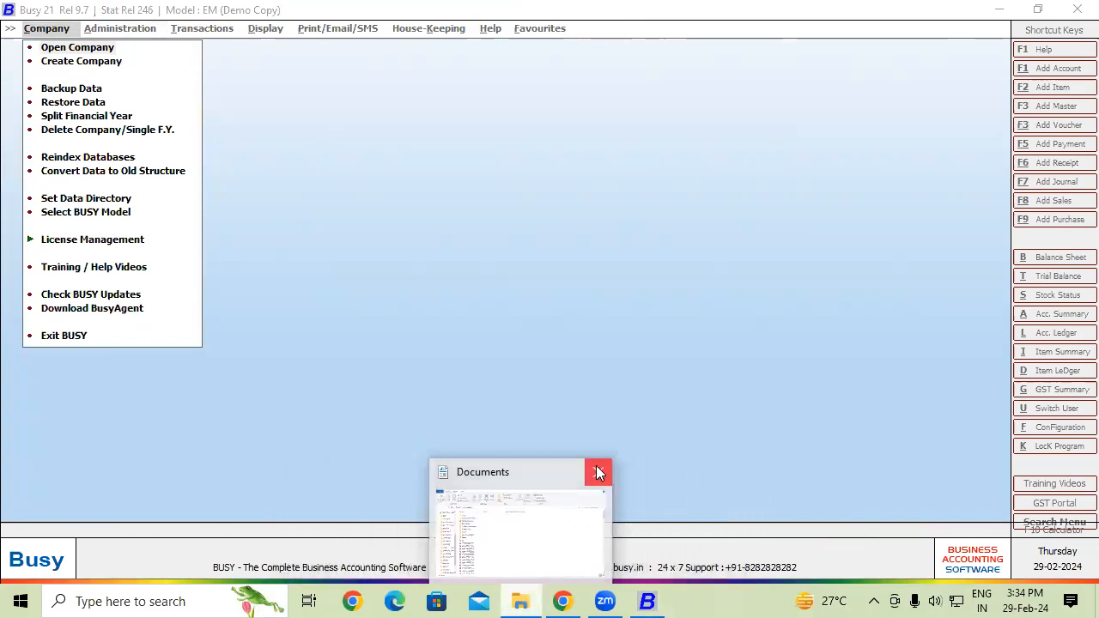
{"action": "left_click", "coordinate": [524, 594]}
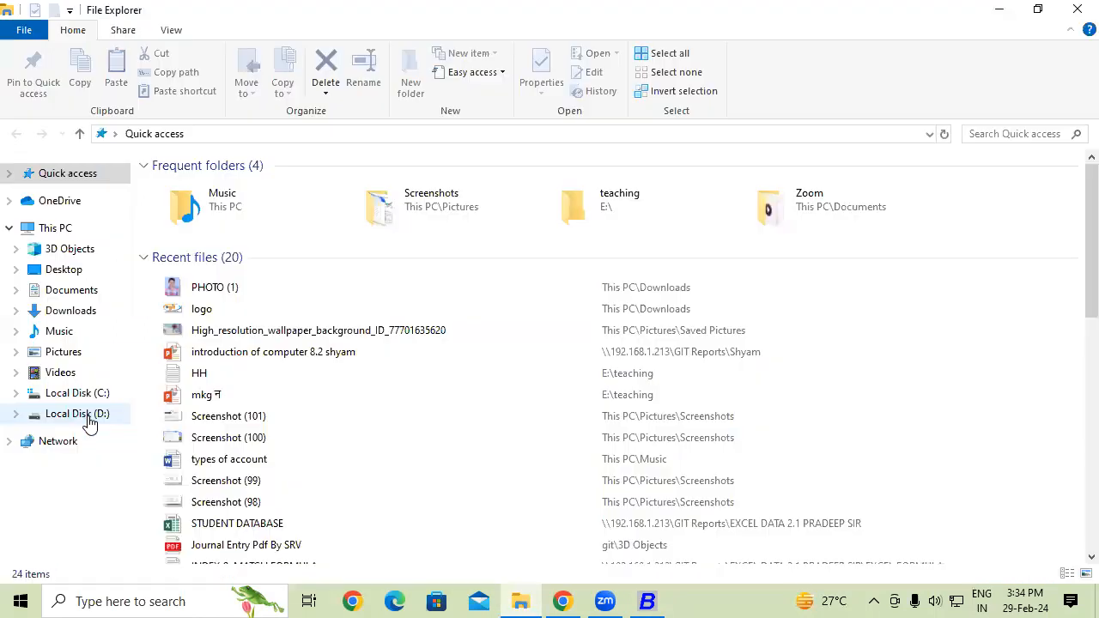
- Delete eleven old folders from D:, including 3.2tds, 9am, auto backup and tally3.2pmsrv
{"action": "left_click", "coordinate": [87, 417]}
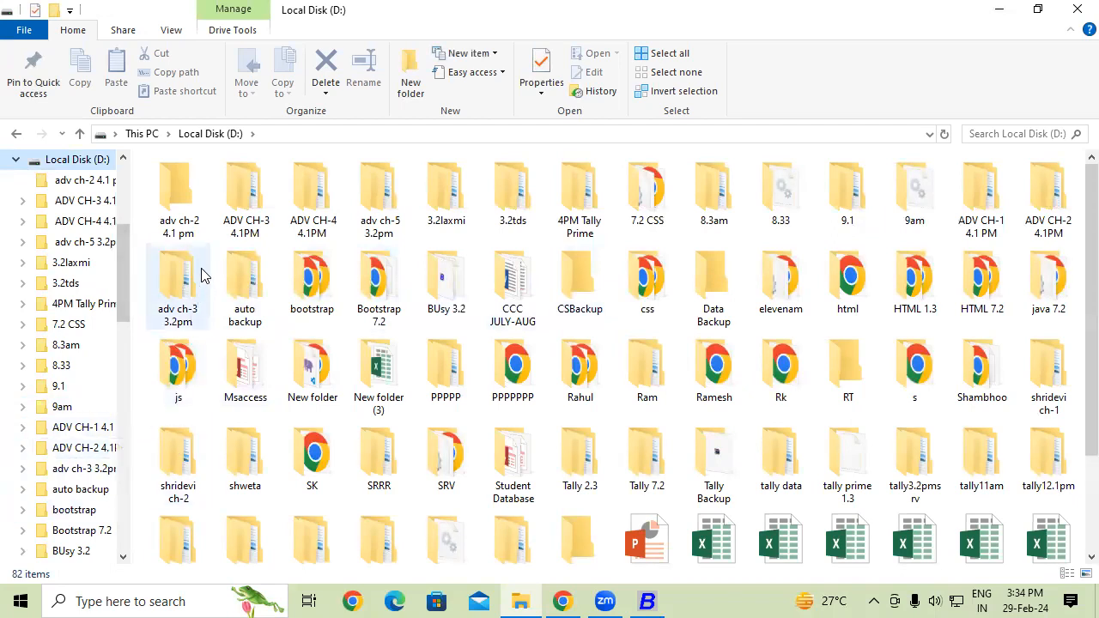
{"action": "left_click", "coordinate": [177, 224]}
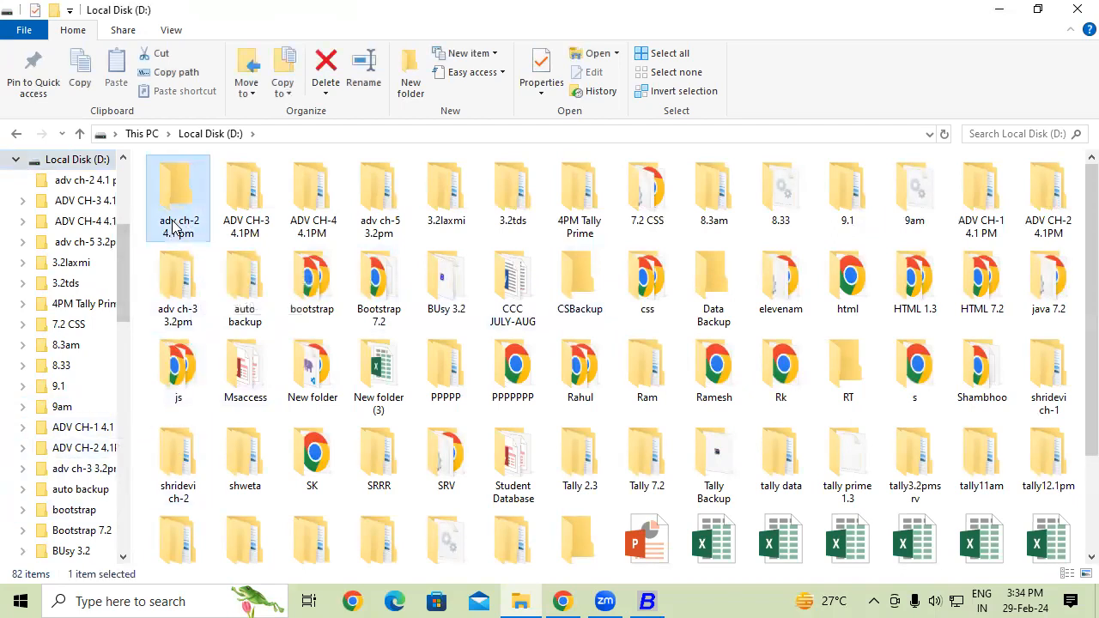
{"action": "left_click", "coordinate": [250, 232]}
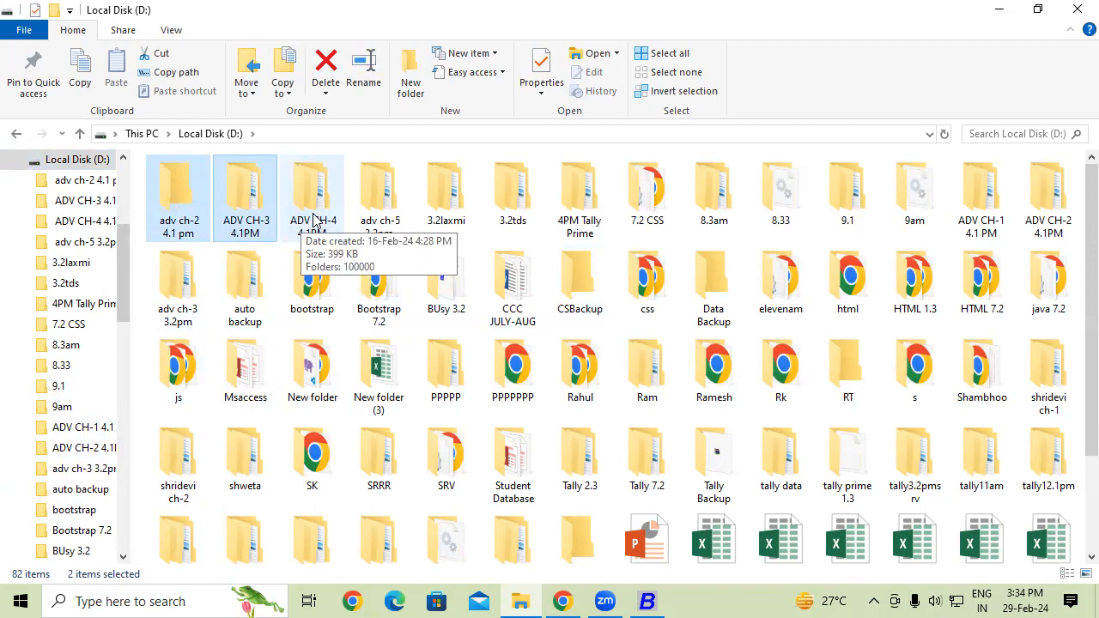
{"action": "left_click", "coordinate": [515, 211], "text": "ctrl"}
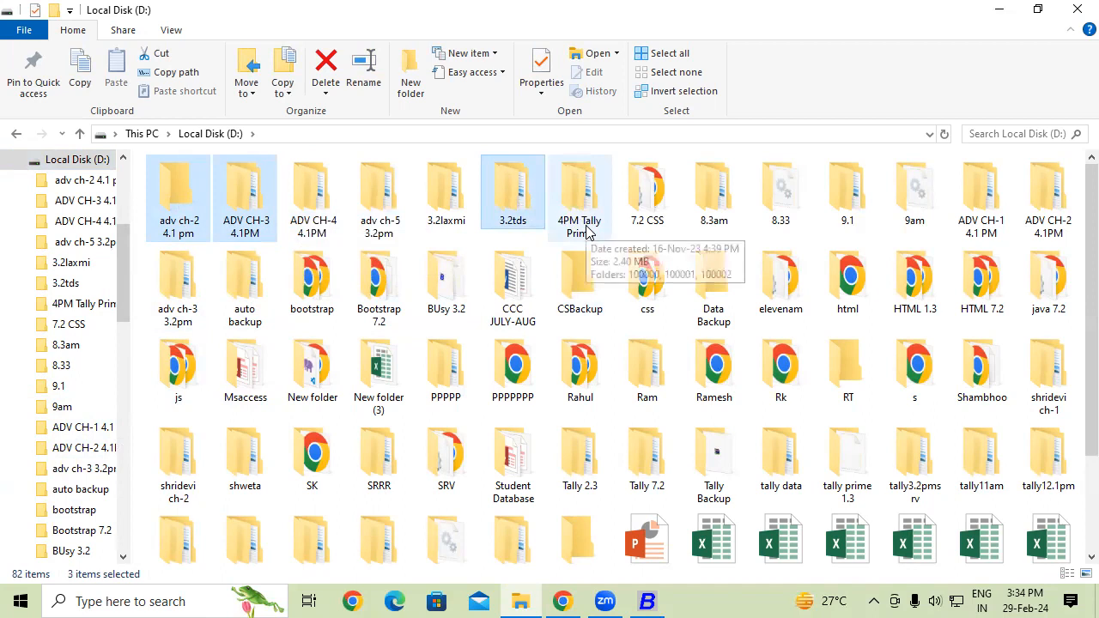
{"action": "left_click", "coordinate": [780, 216], "text": "ctrl"}
{"action": "left_click", "coordinate": [847, 210], "text": "ctrl"}
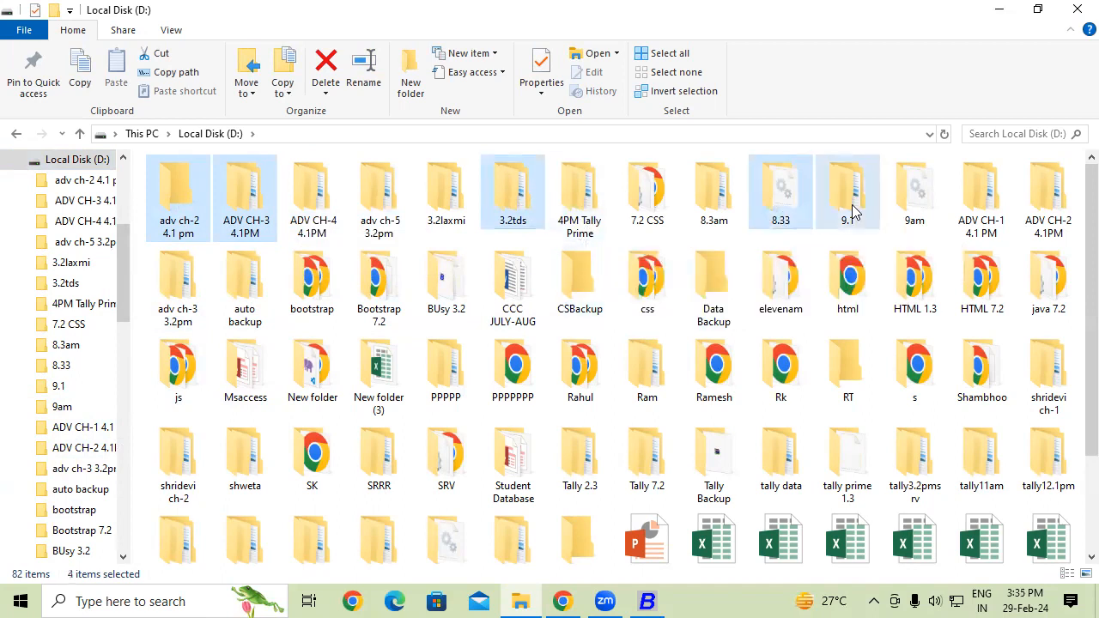
{"action": "left_click", "coordinate": [910, 202], "text": "ctrl"}
{"action": "left_click", "coordinate": [994, 228], "text": "ctrl"}
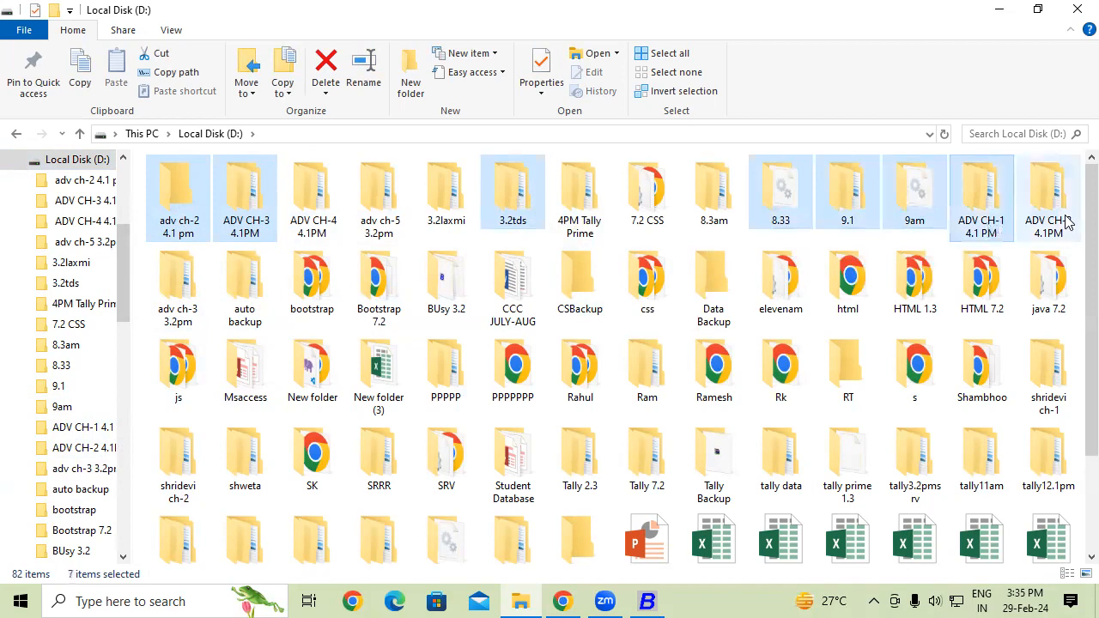
{"action": "left_click", "coordinate": [1067, 221], "text": "ctrl"}
{"action": "left_click", "coordinate": [190, 305], "text": "ctrl"}
{"action": "left_click", "coordinate": [243, 318], "text": "ctrl"}
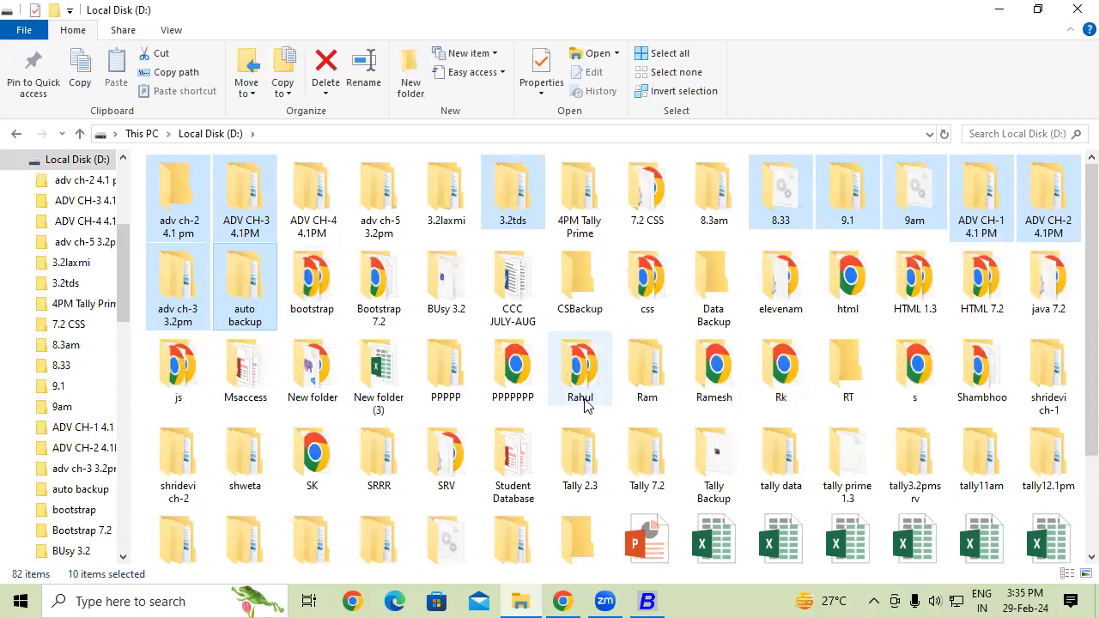
{"action": "key", "text": "Delete"}
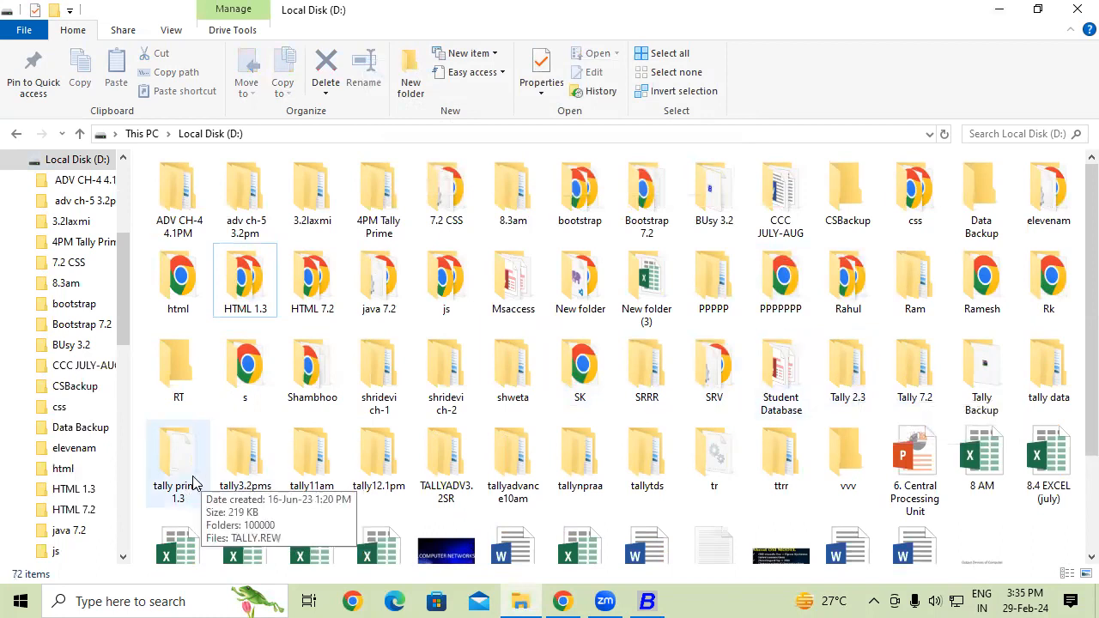
{"action": "left_click", "coordinate": [241, 486]}
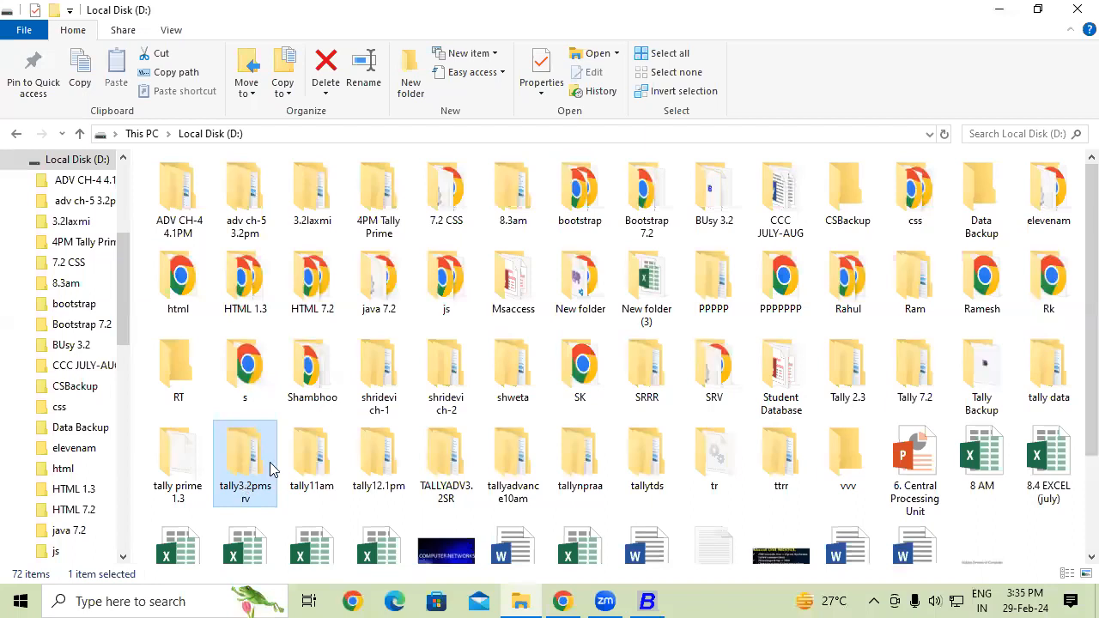
{"action": "key", "text": "Delete"}
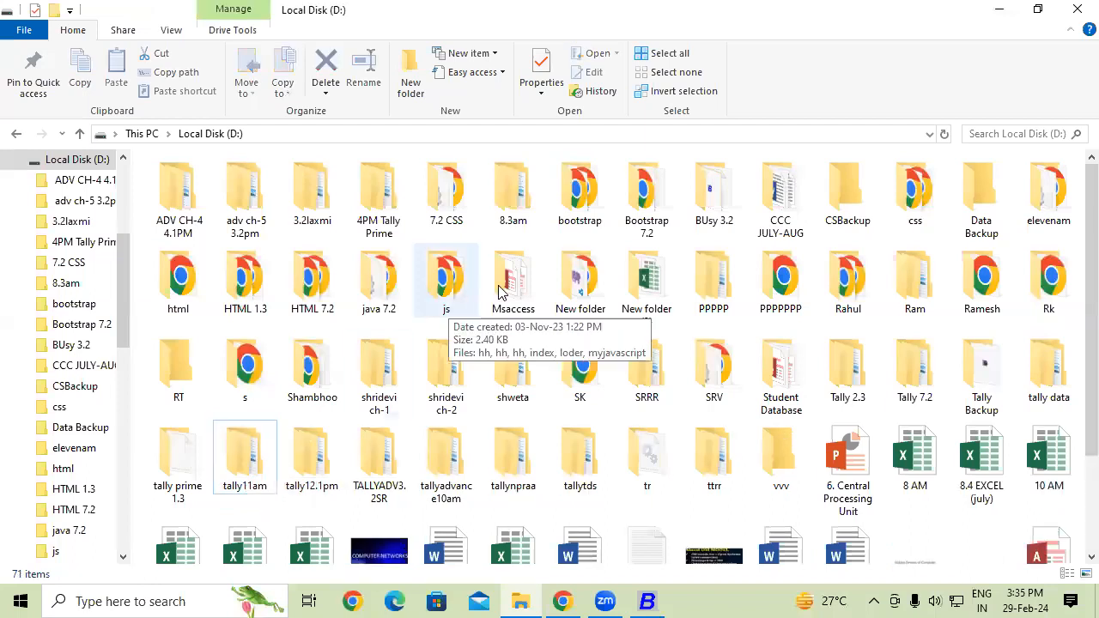
- Create a new folder named AAA on Local Disk (D:) and close File Explorer
{"action": "scroll", "coordinate": [975, 531], "scroll_direction": "down", "scroll_amount": 1}
{"action": "right_click", "coordinate": [975, 532]}
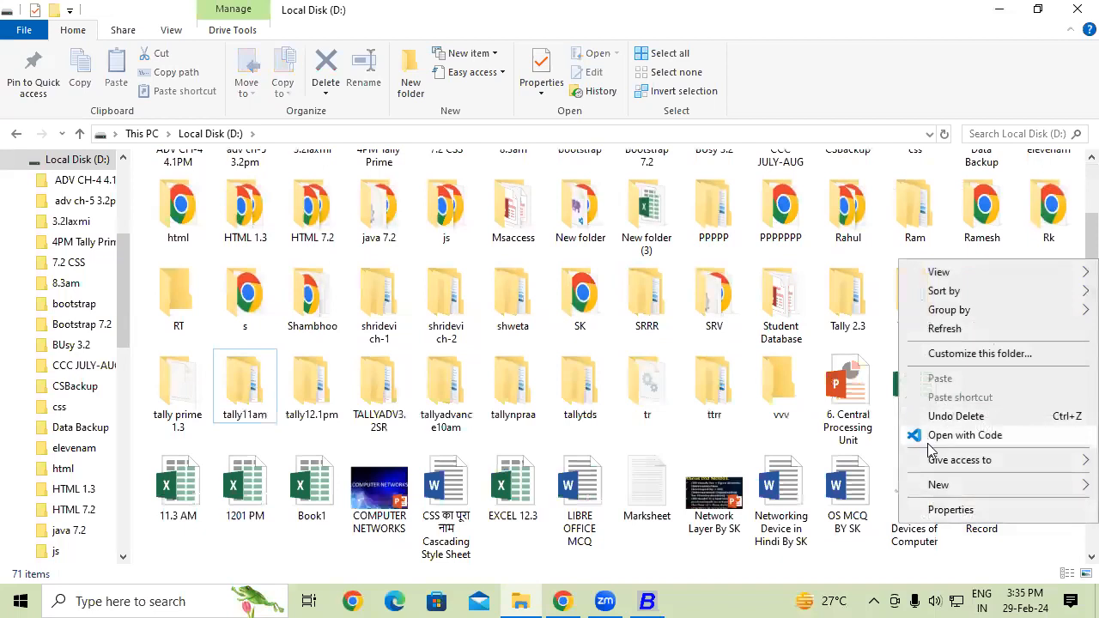
{"action": "mouse_move", "coordinate": [938, 486]}
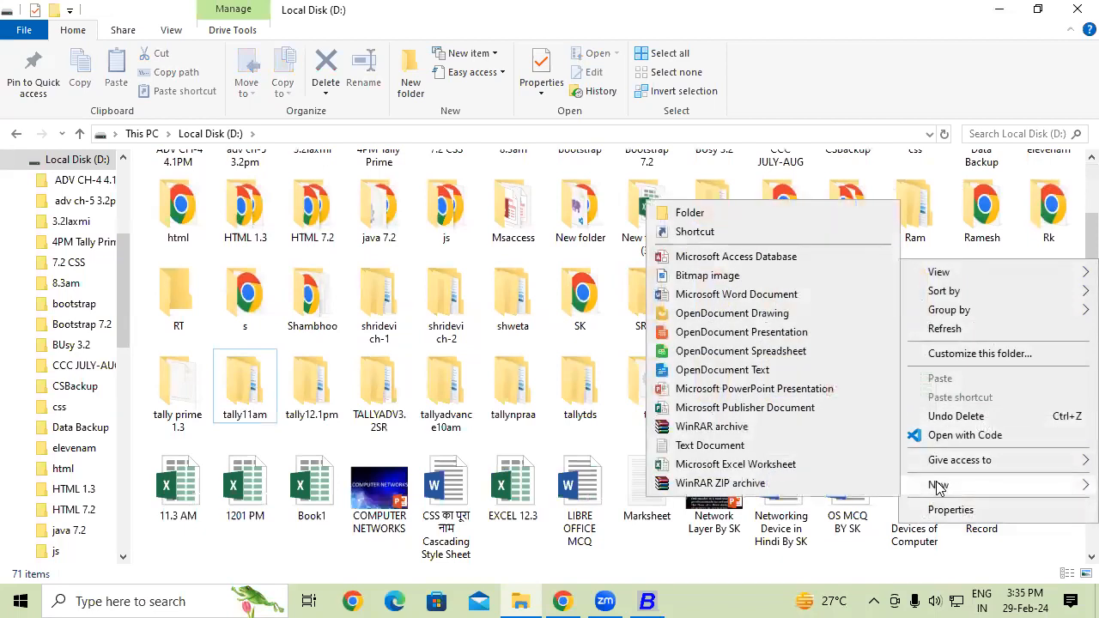
{"action": "left_click", "coordinate": [691, 215]}
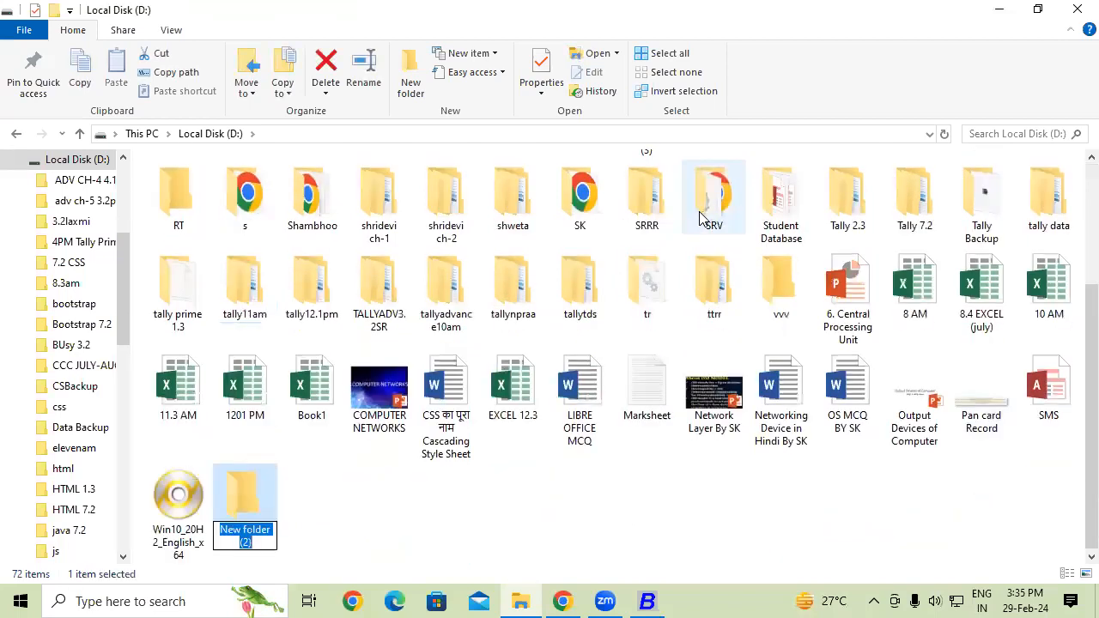
{"action": "type", "text": "AAA"}
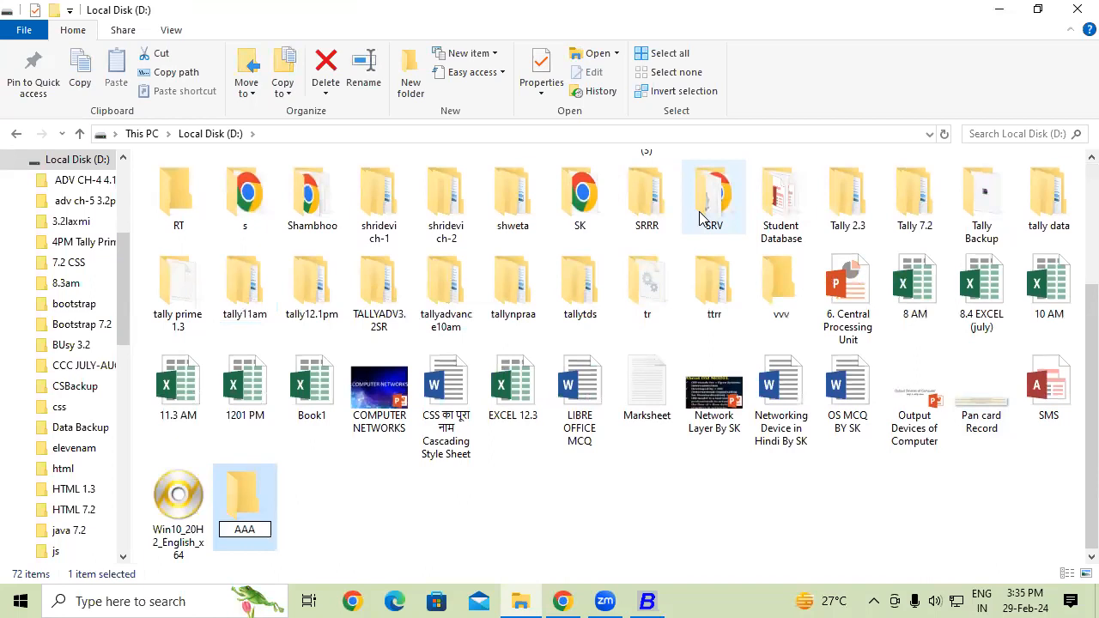
{"action": "left_click", "coordinate": [483, 520]}
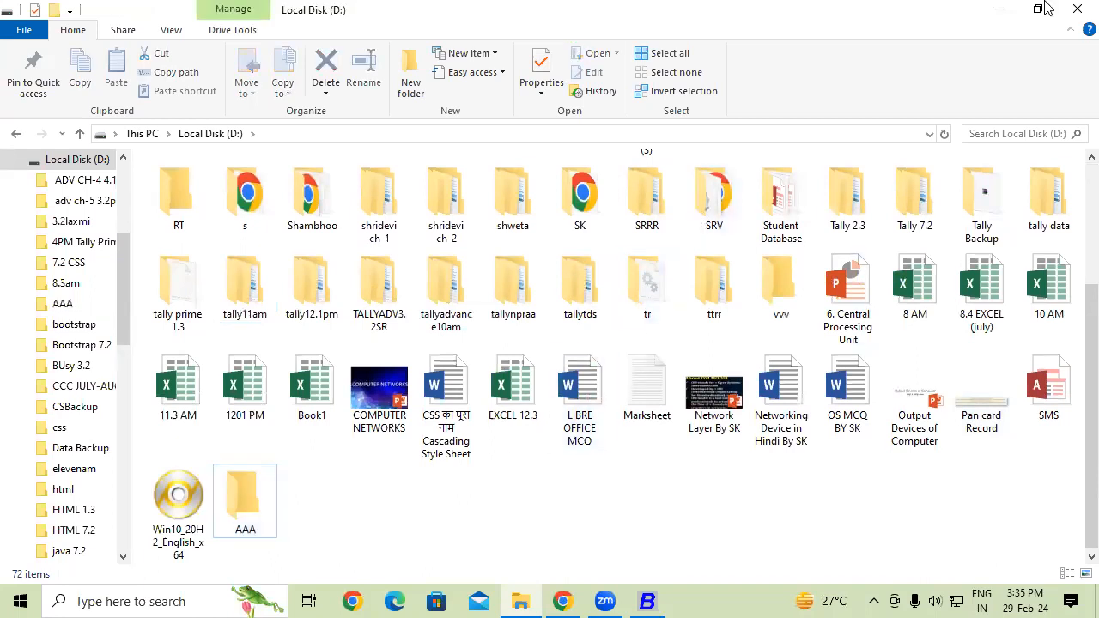
{"action": "left_click", "coordinate": [1076, 9]}
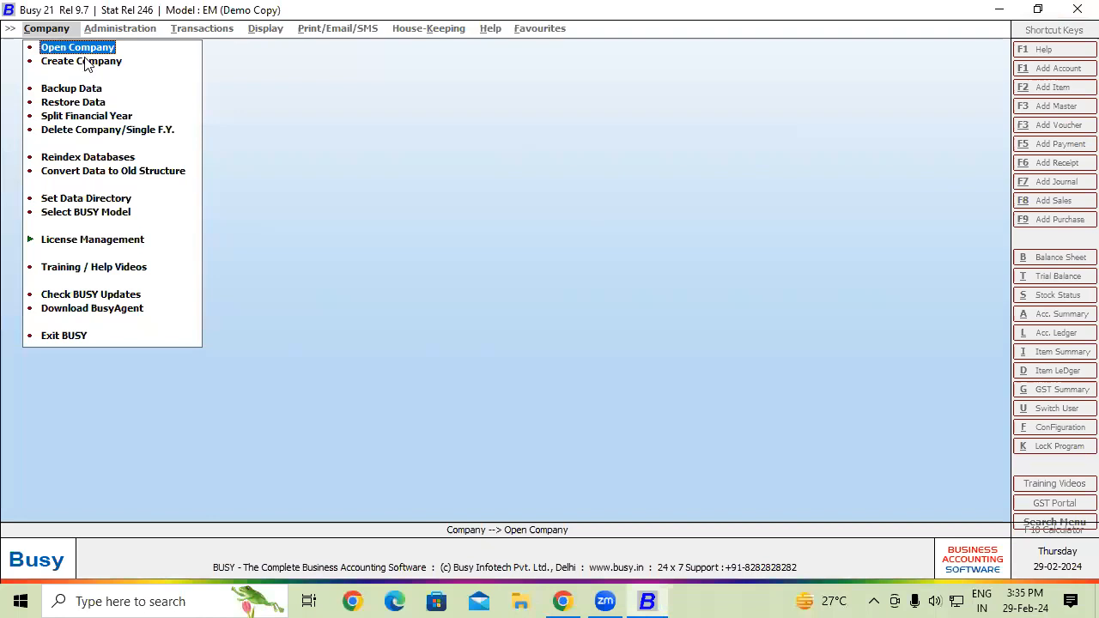
- Choose SHRI RAM BUILDING MATERIAL 3.2 for backup and log in with user name and password
{"action": "left_click", "coordinate": [86, 89]}
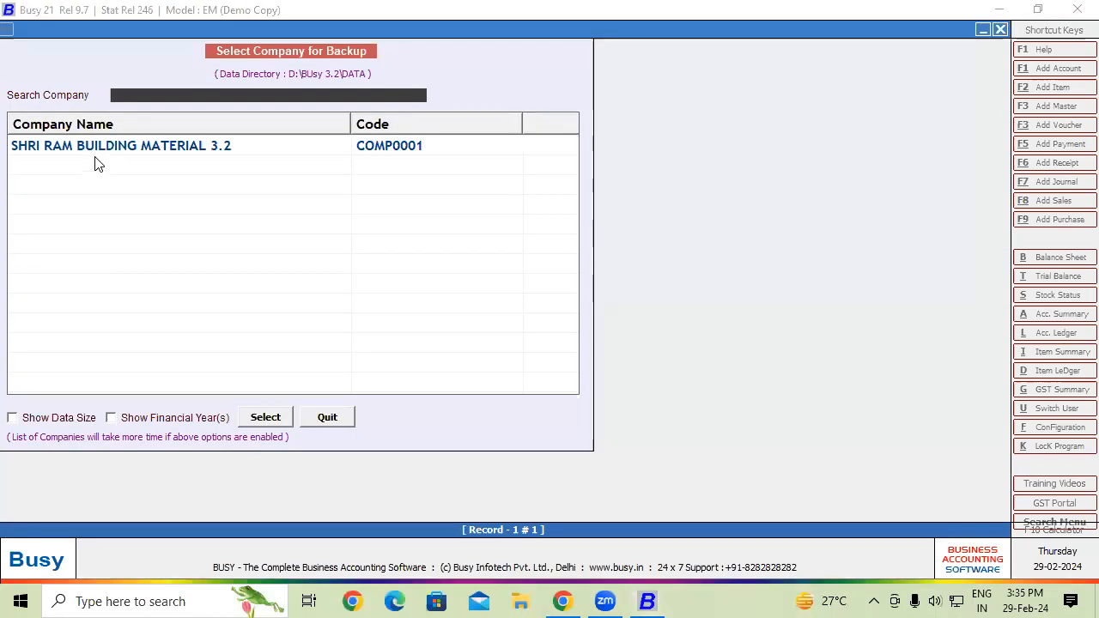
{"action": "left_click", "coordinate": [117, 151]}
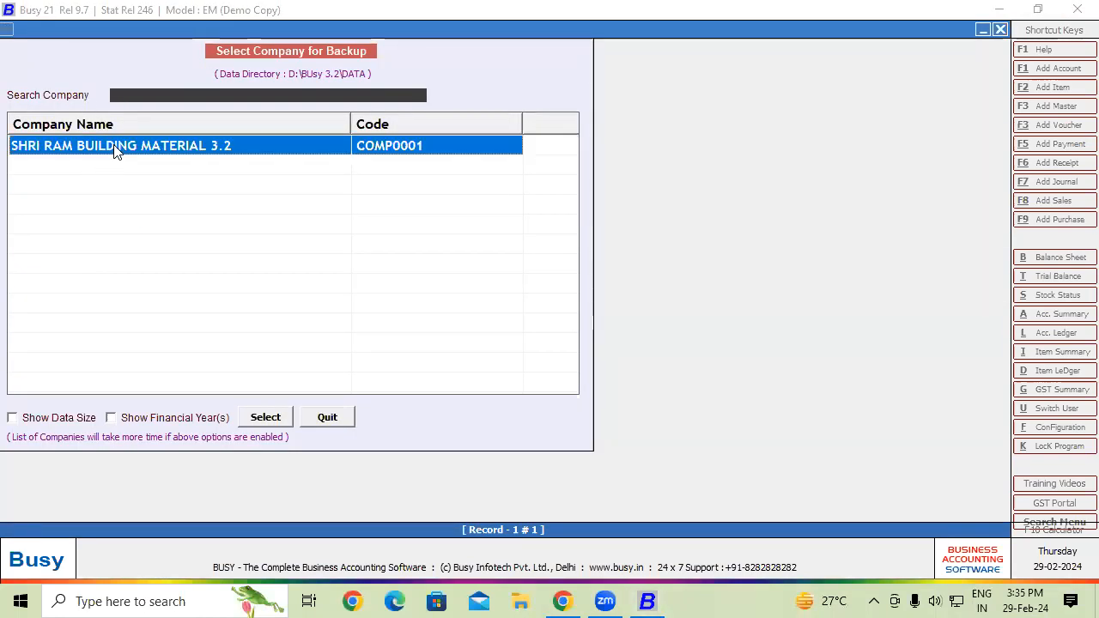
{"action": "left_click", "coordinate": [273, 418]}
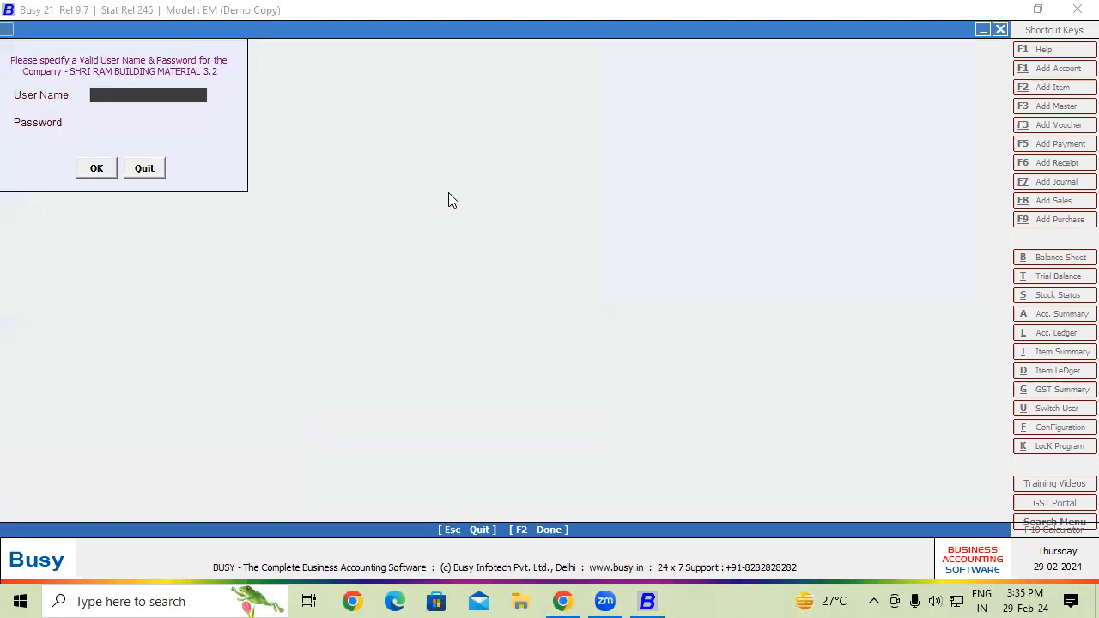
{"action": "type", "text": "Ram"}
{"action": "key", "text": "Return"}
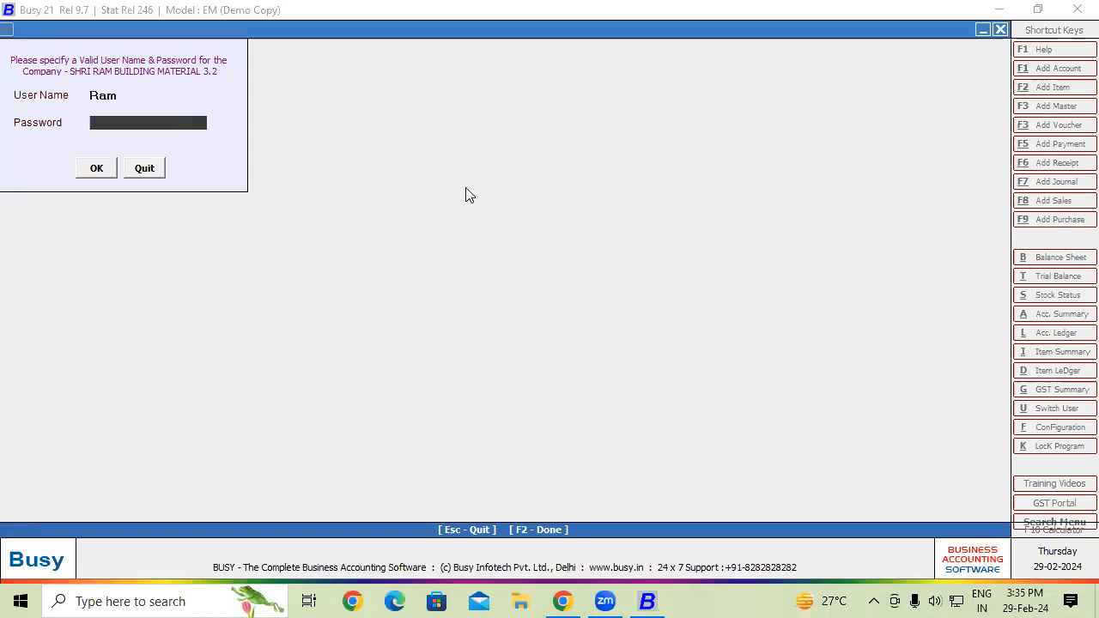
{"action": "type", "text": "***"}
{"action": "left_click", "coordinate": [88, 173]}
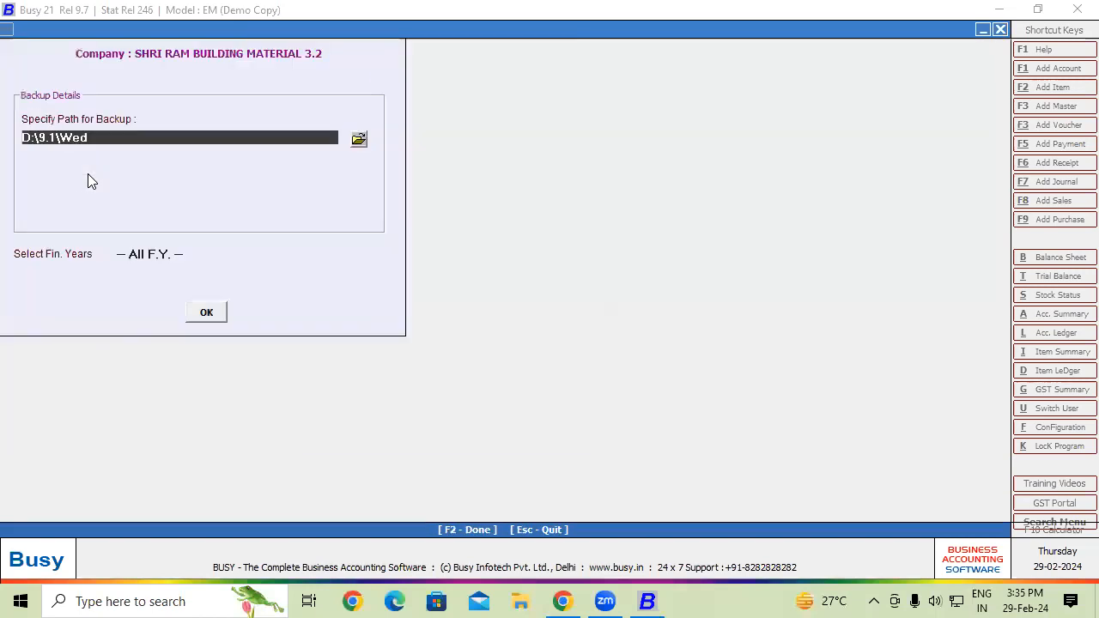
- Back up all financial years of the company into D:\AAA
{"action": "left_click", "coordinate": [358, 142]}
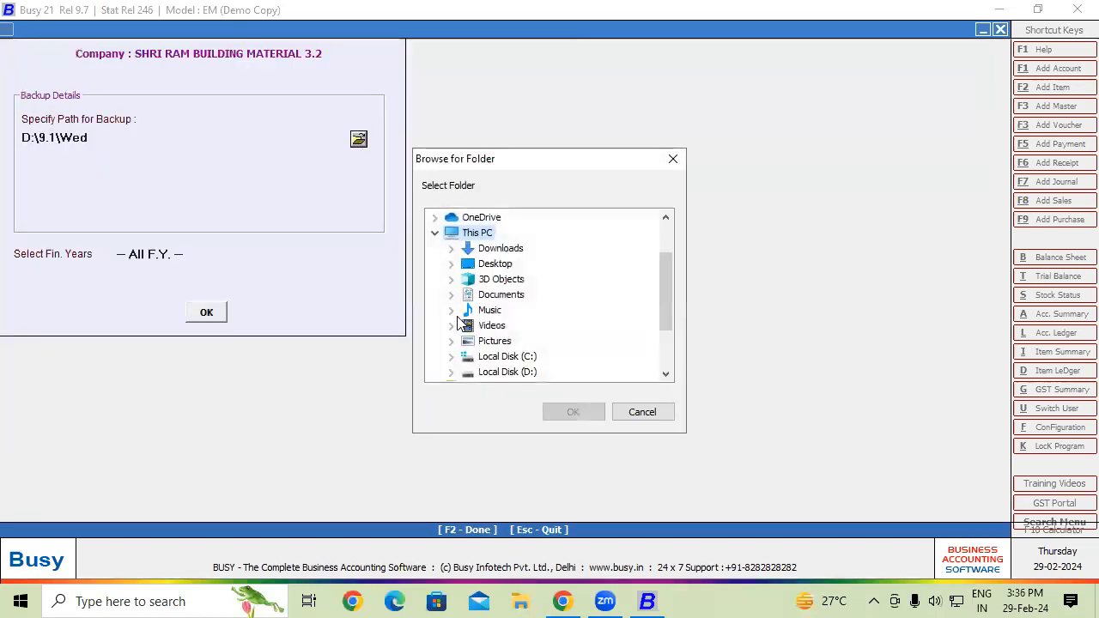
{"action": "left_click", "coordinate": [491, 374]}
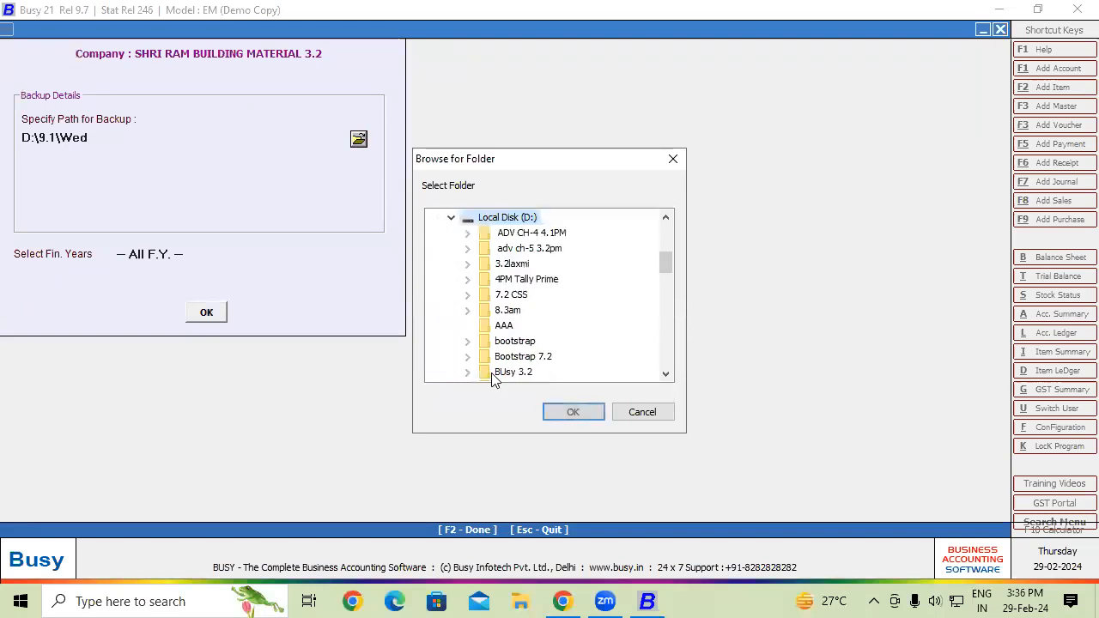
{"action": "left_click", "coordinate": [503, 328]}
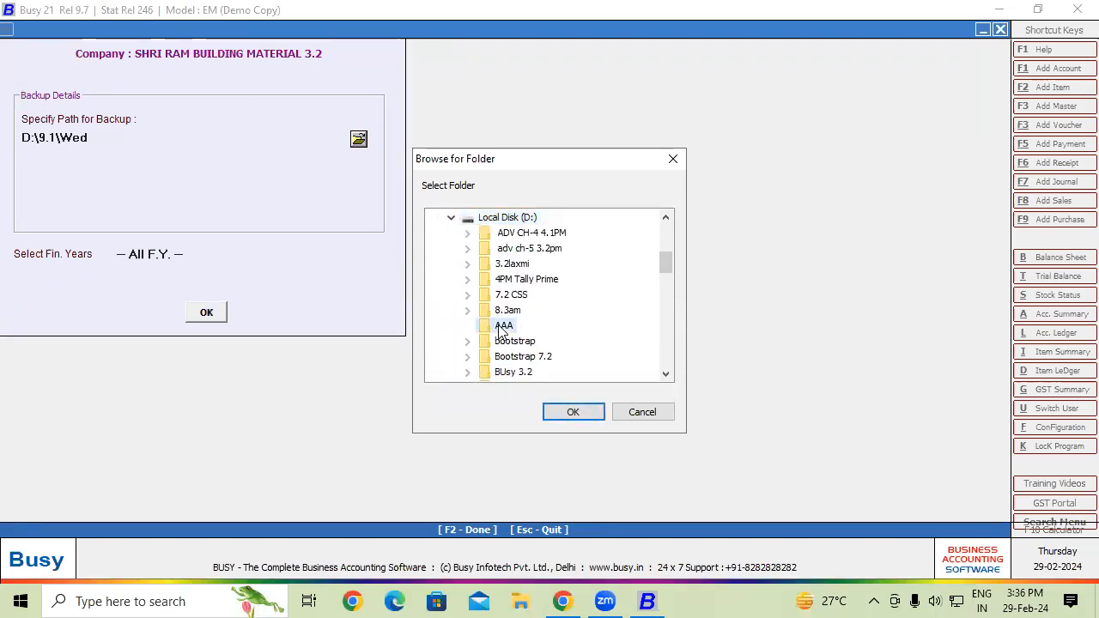
{"action": "left_click", "coordinate": [575, 412]}
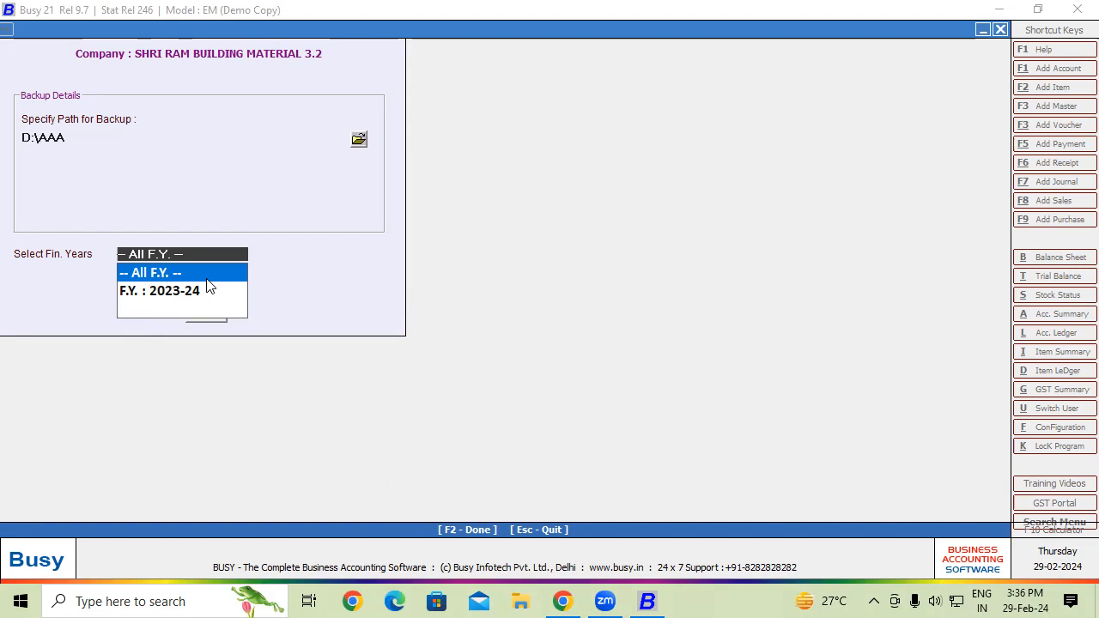
{"action": "left_click", "coordinate": [176, 267]}
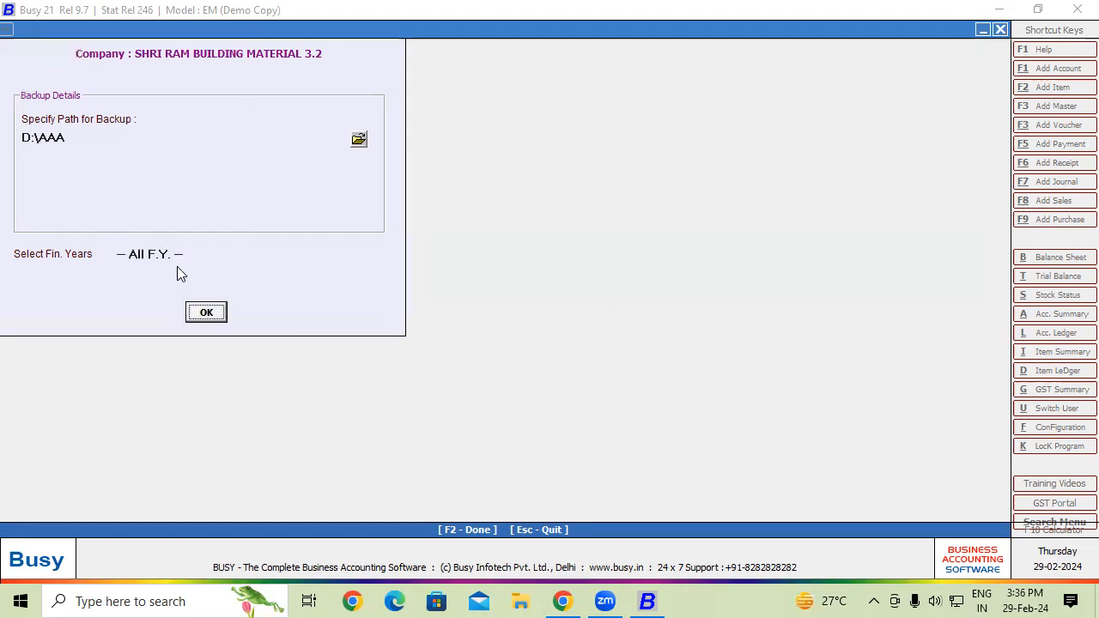
{"action": "left_click", "coordinate": [219, 310]}
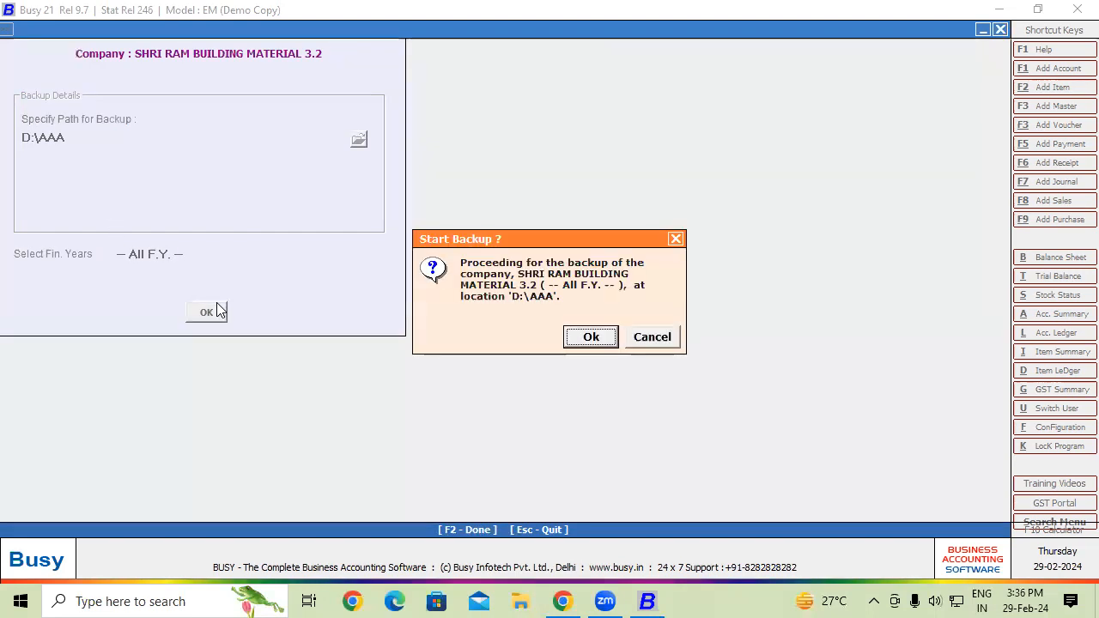
{"action": "left_click", "coordinate": [592, 337]}
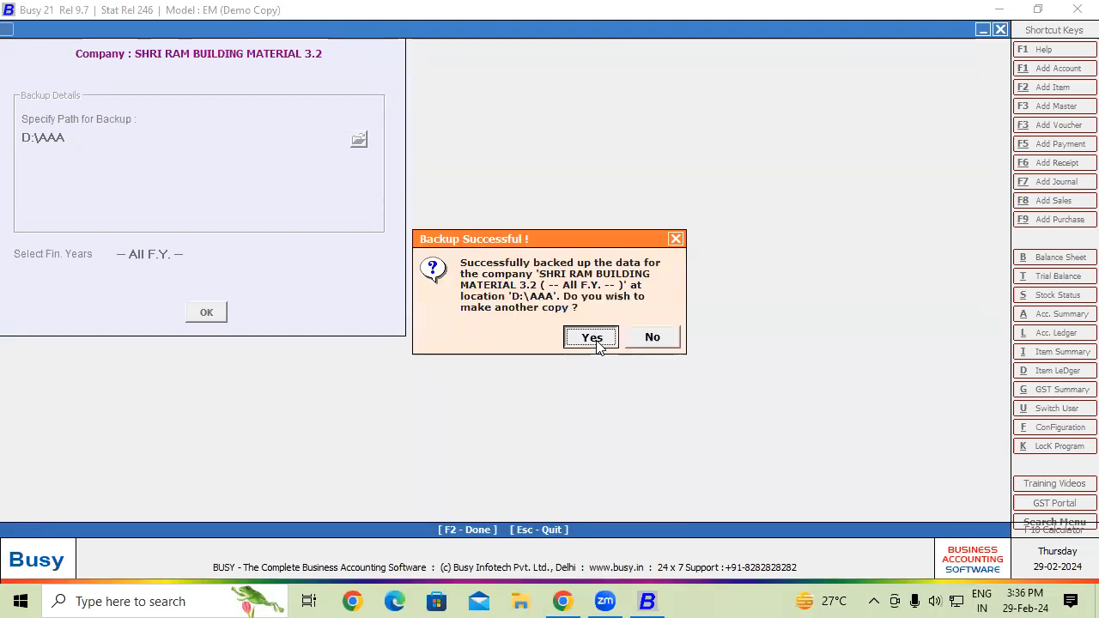
- Decline a second backup copy that would overwrite the existing one, then exit the backup screens
{"action": "left_click", "coordinate": [593, 339]}
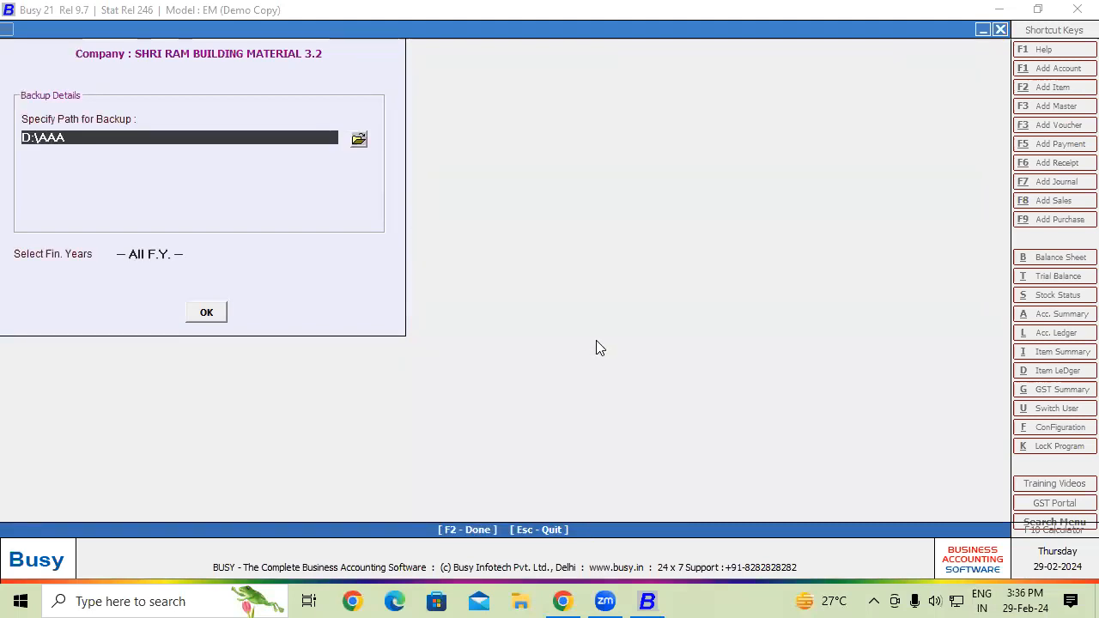
{"action": "left_click", "coordinate": [208, 314]}
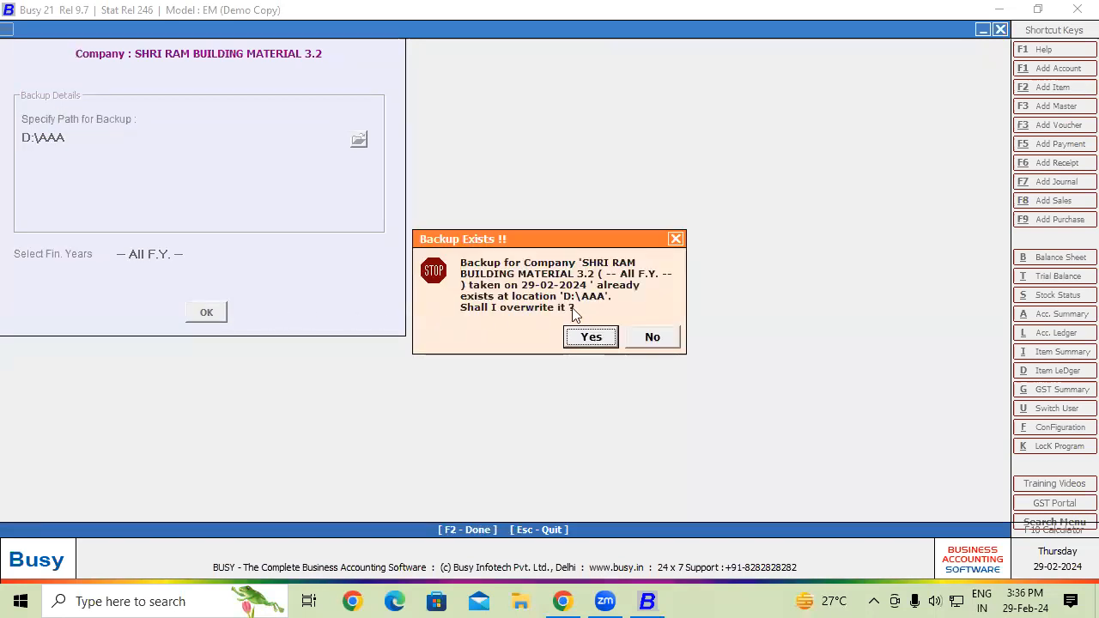
{"action": "left_click", "coordinate": [675, 239]}
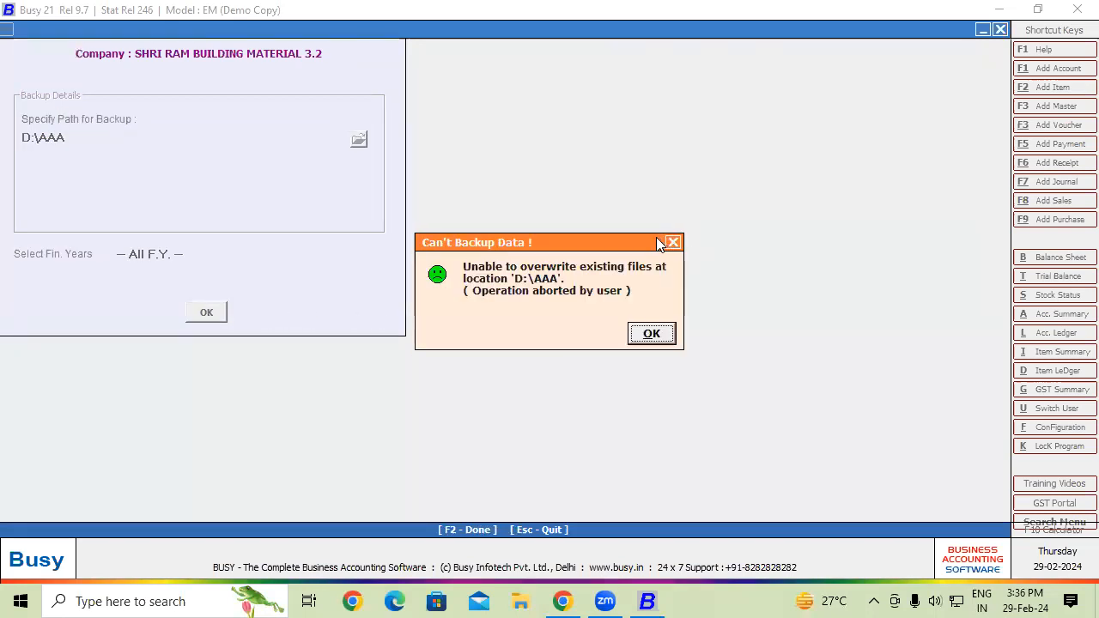
{"action": "left_click", "coordinate": [666, 335]}
{"action": "key", "text": "Escape"}
{"action": "key", "text": "Escape"}
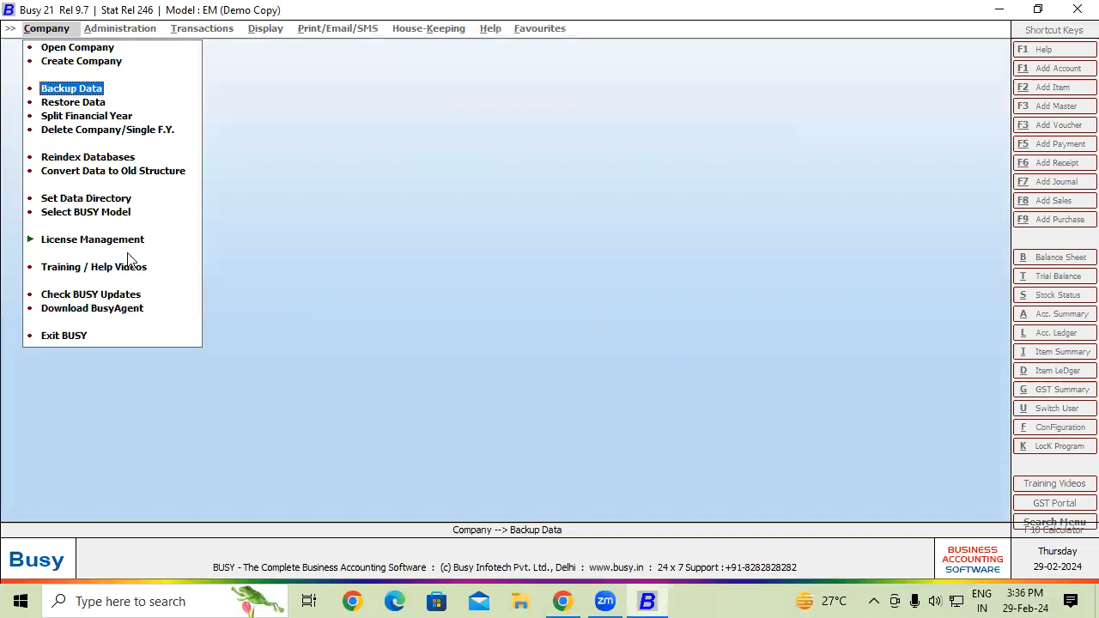
- Start a data restoration with D:\AAA chosen as the restore source folder
{"action": "left_click", "coordinate": [70, 105]}
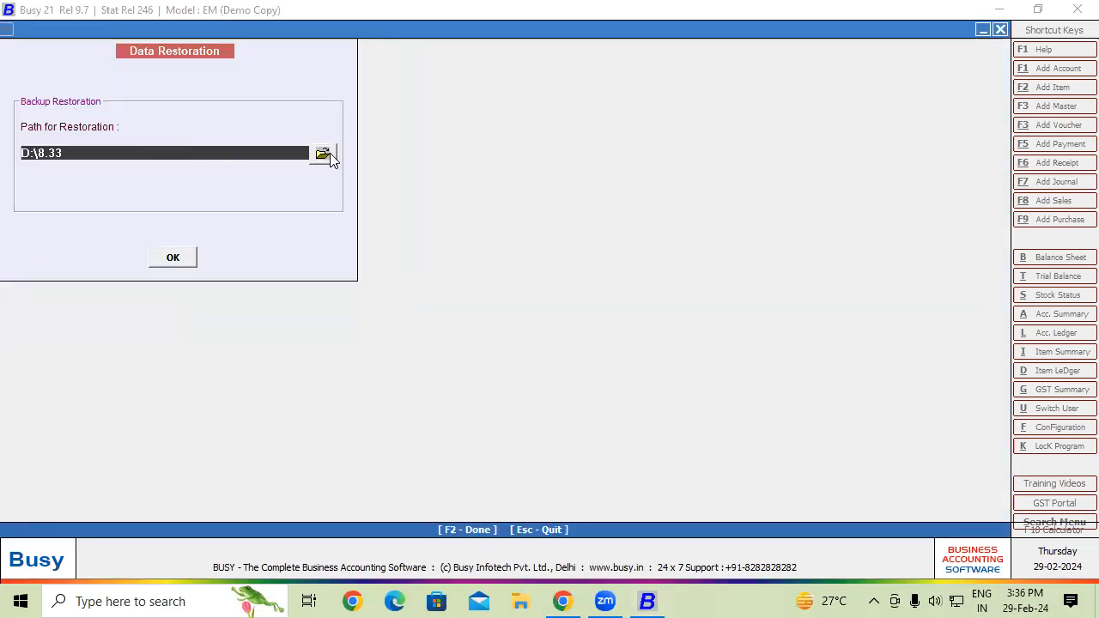
{"action": "left_click", "coordinate": [329, 153]}
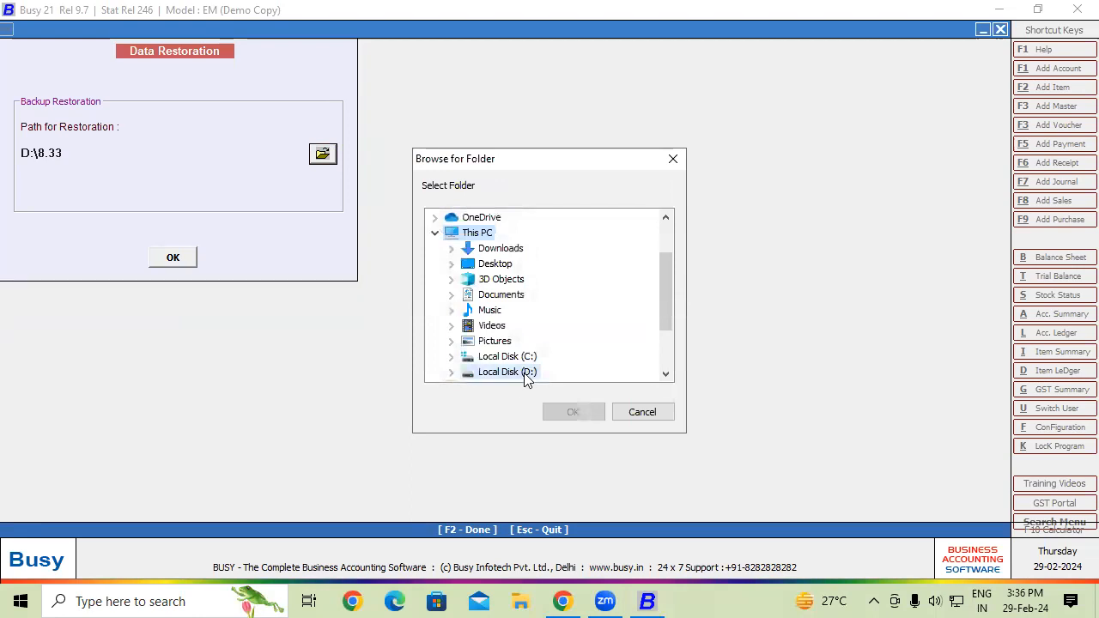
{"action": "left_click", "coordinate": [526, 376]}
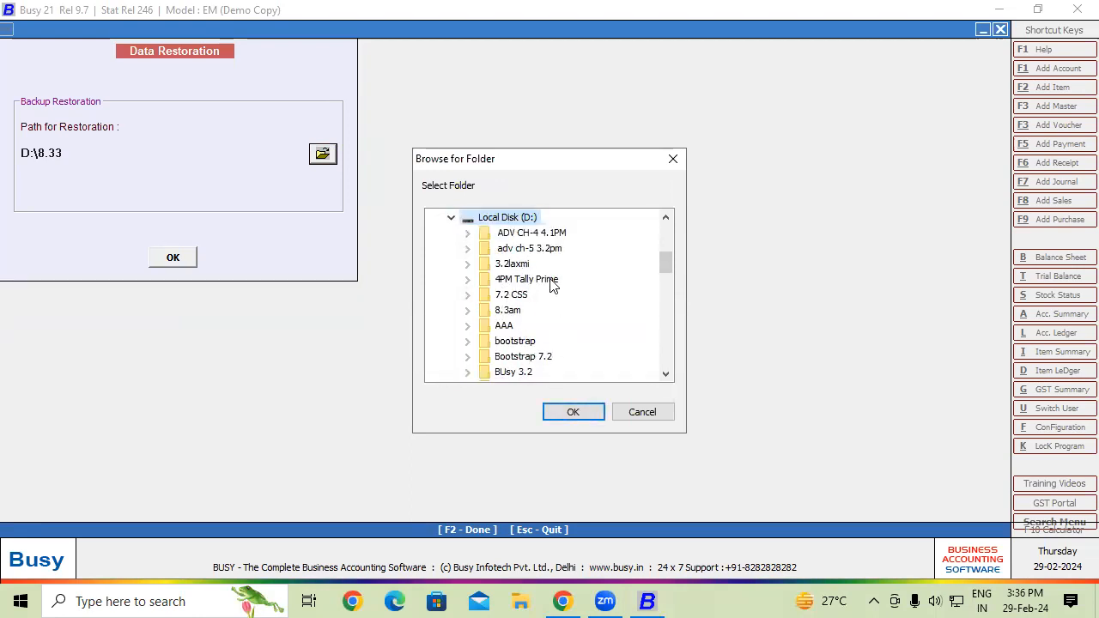
{"action": "left_click", "coordinate": [665, 218]}
{"action": "left_click", "coordinate": [665, 218]}
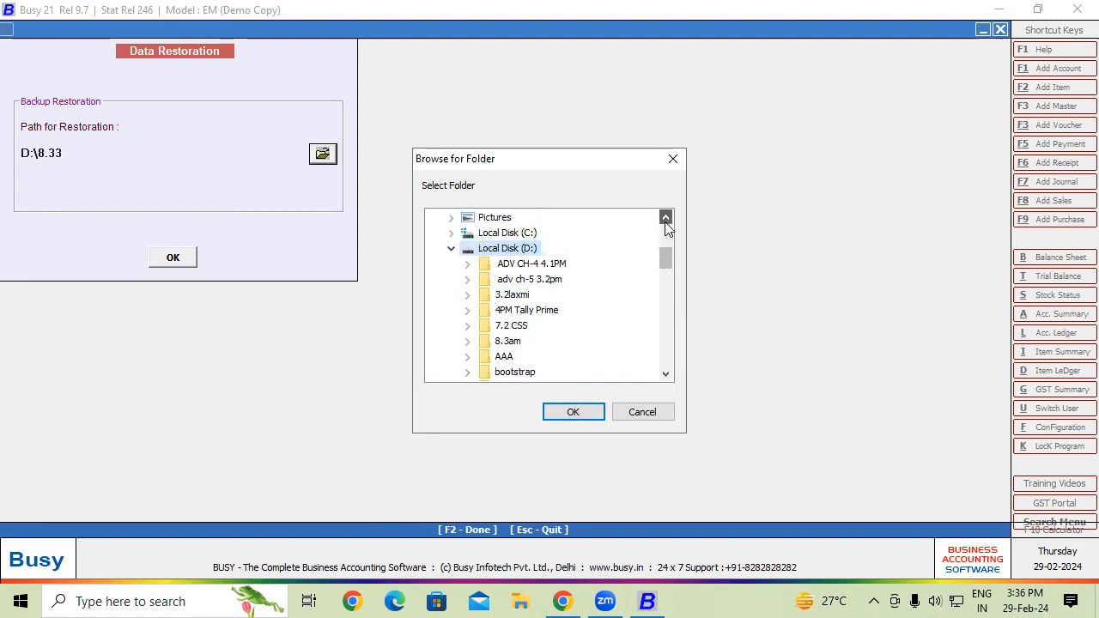
{"action": "left_click", "coordinate": [668, 365]}
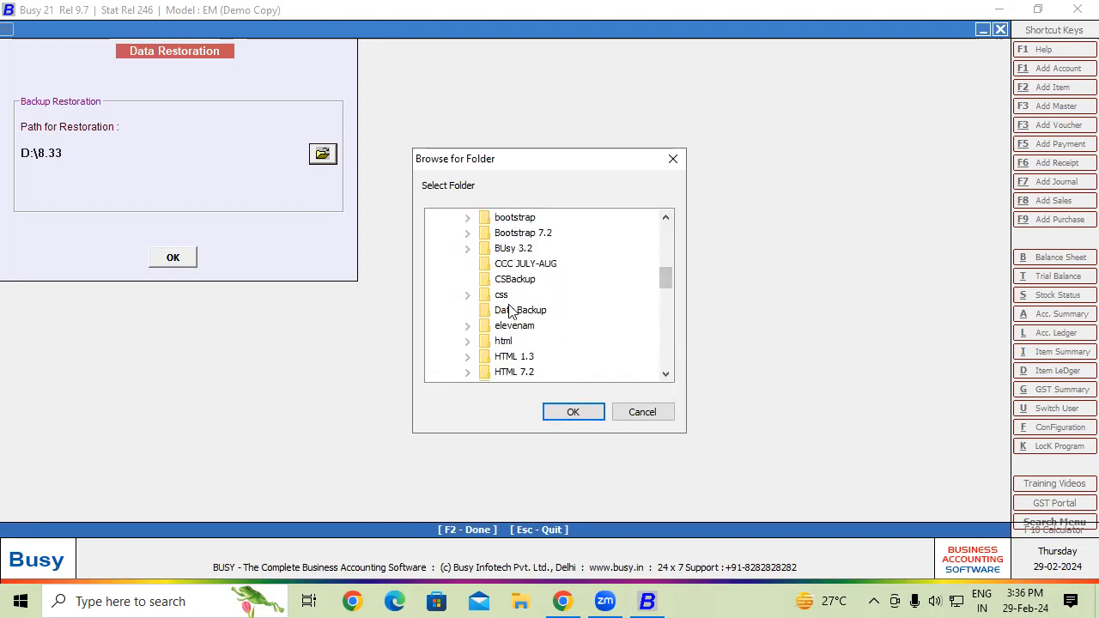
{"action": "left_click", "coordinate": [666, 218]}
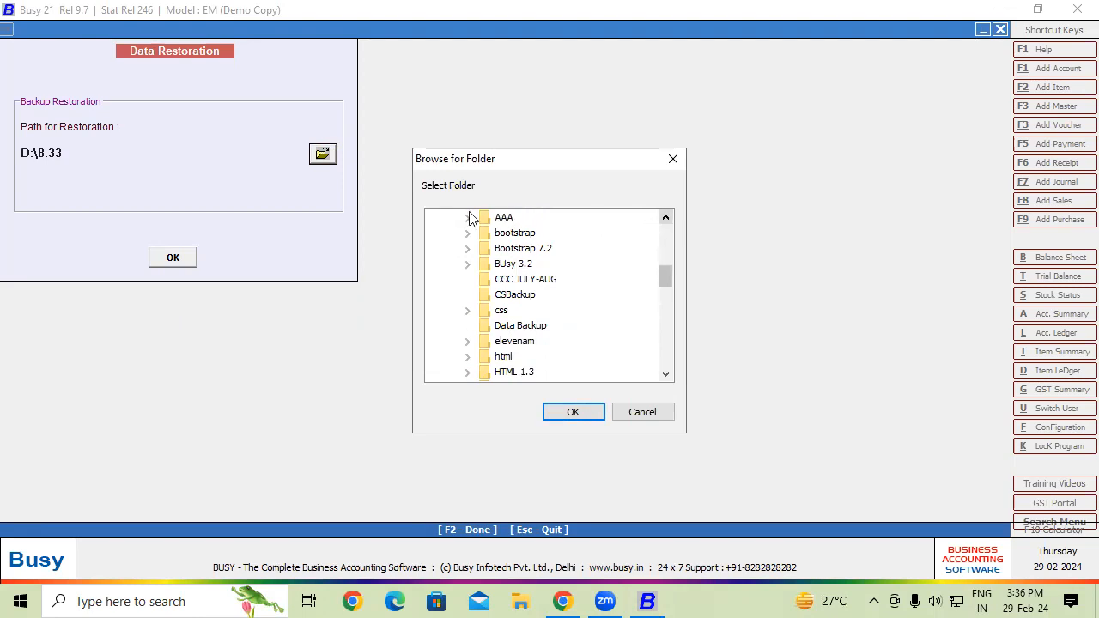
{"action": "left_click", "coordinate": [508, 217]}
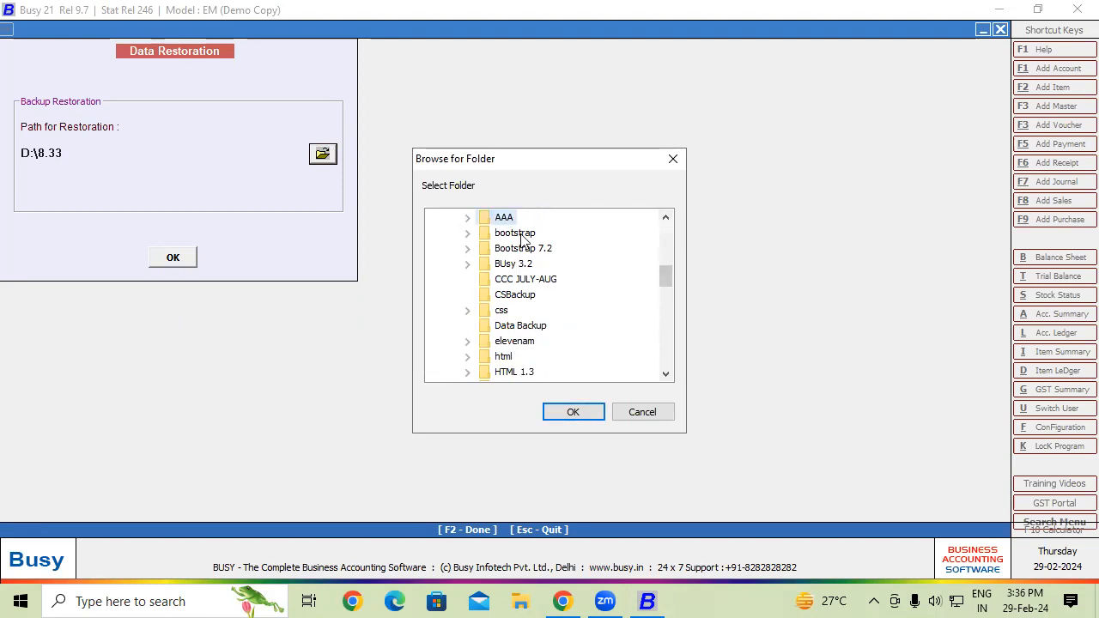
{"action": "left_click", "coordinate": [587, 412]}
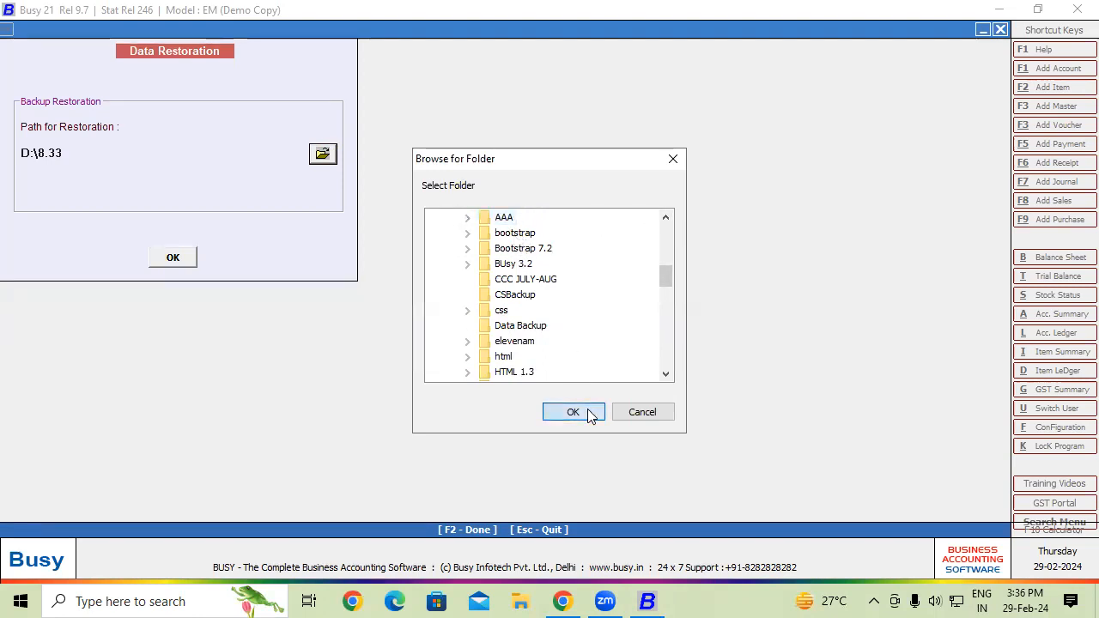
- Proceed with the restore, then cancel overwriting the existing company data and close Data Restoration
{"action": "left_click", "coordinate": [187, 257]}
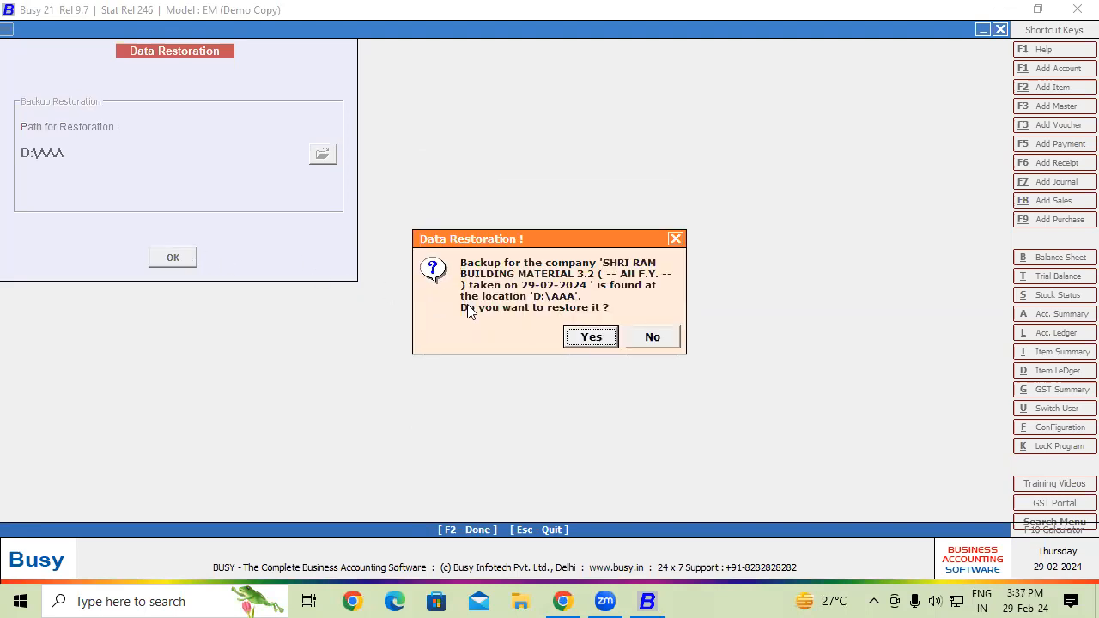
{"action": "left_click", "coordinate": [601, 339]}
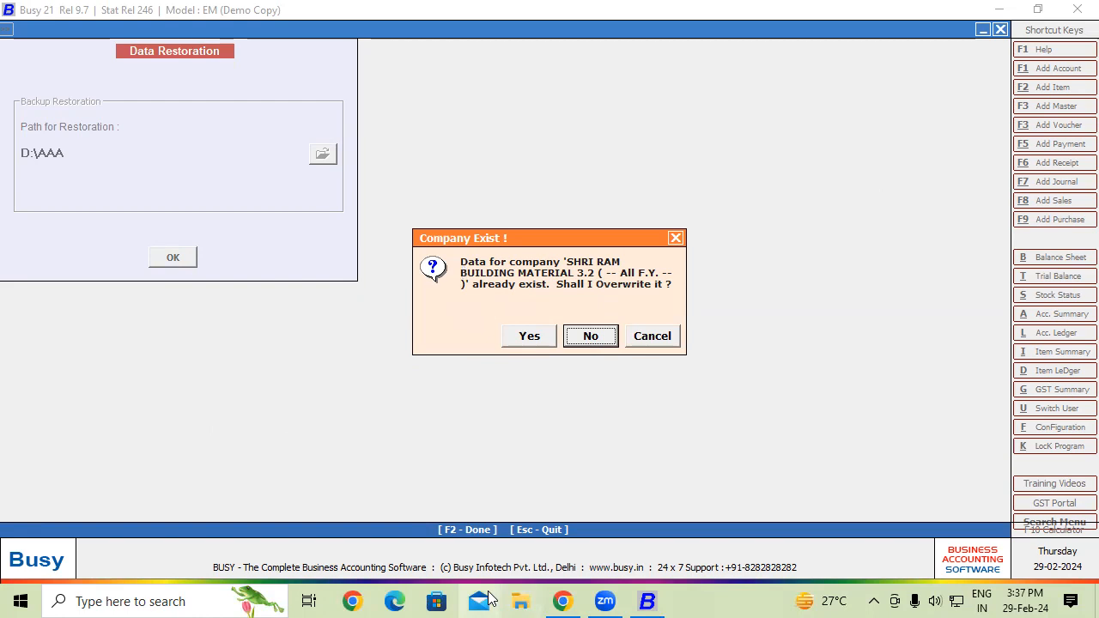
{"action": "left_click", "coordinate": [652, 336]}
{"action": "left_click", "coordinate": [650, 333]}
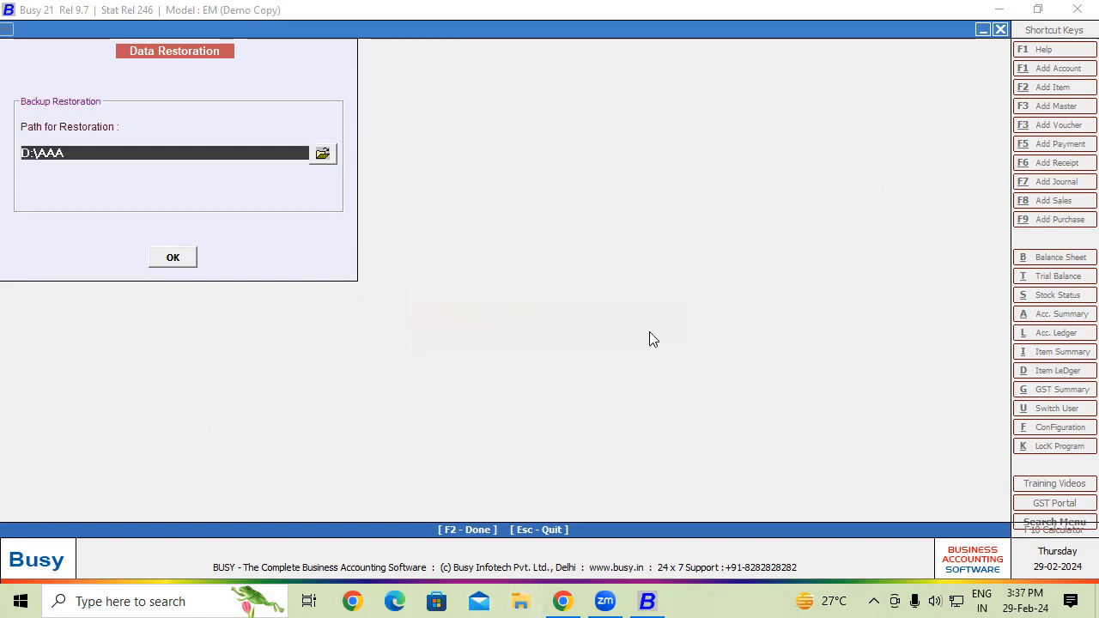
{"action": "key", "text": "Escape"}
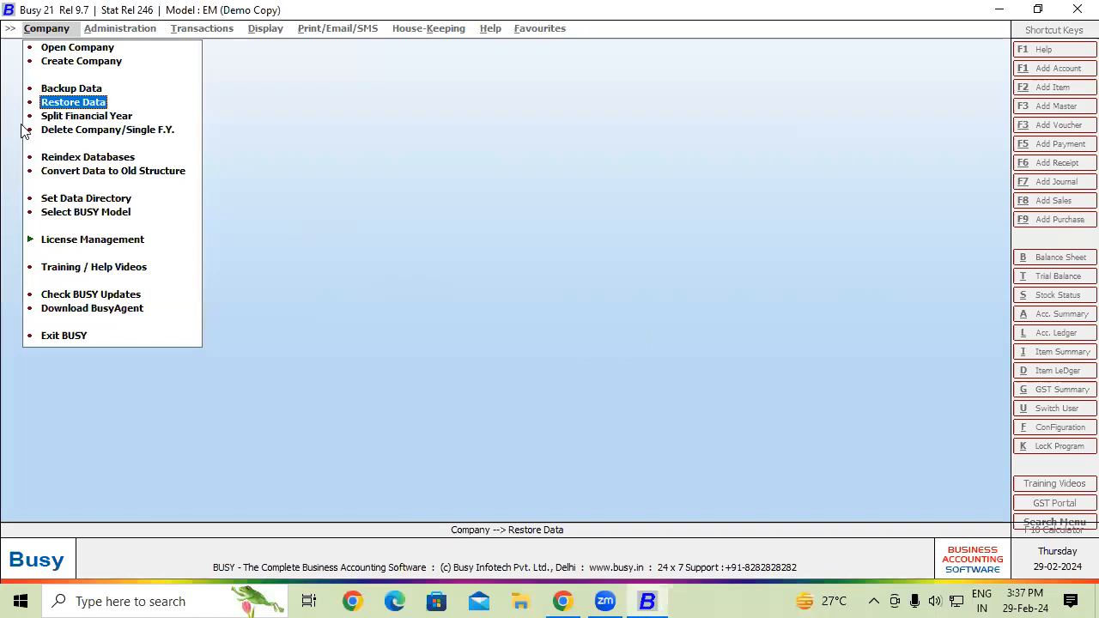
- Open Backup Data to list SHRI RAM BUILDING MATERIAL 3.2 in Select Company for Backup
{"action": "left_click", "coordinate": [54, 89]}
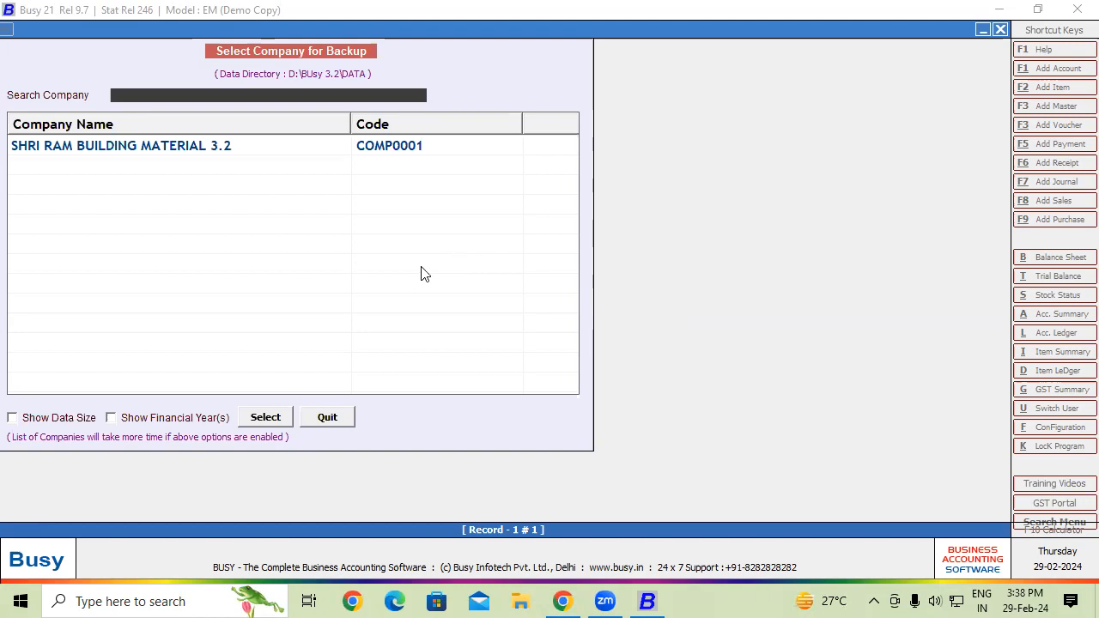
- Select SHRI RAM BUILDING MATERIAL 3.2 for backup, then dismiss the login prompt and company list
{"action": "left_click", "coordinate": [239, 146]}
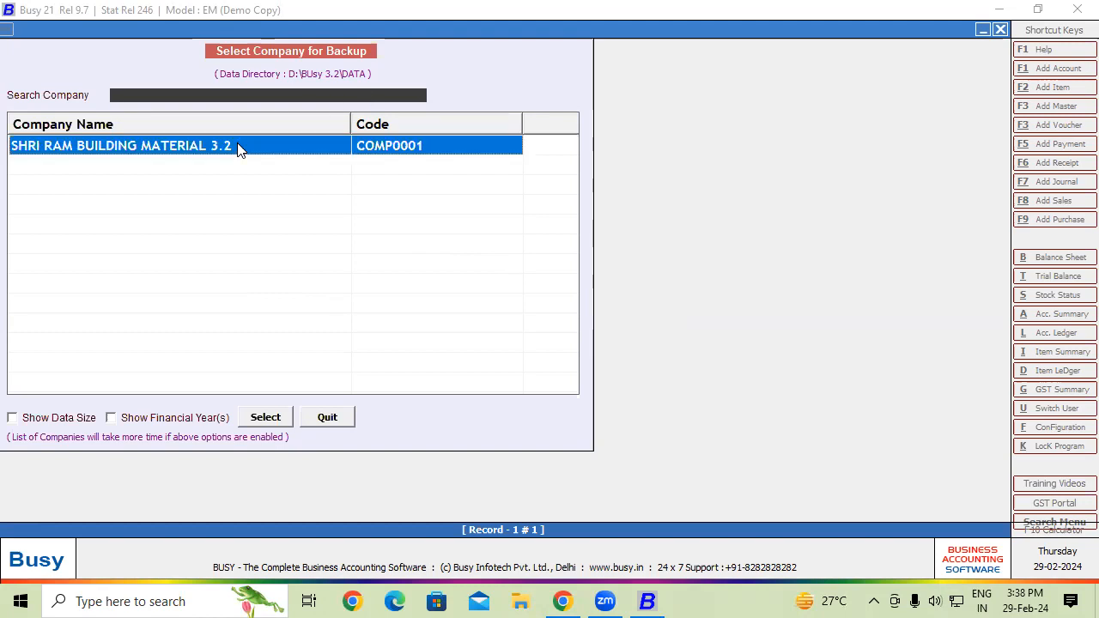
{"action": "left_click", "coordinate": [259, 418]}
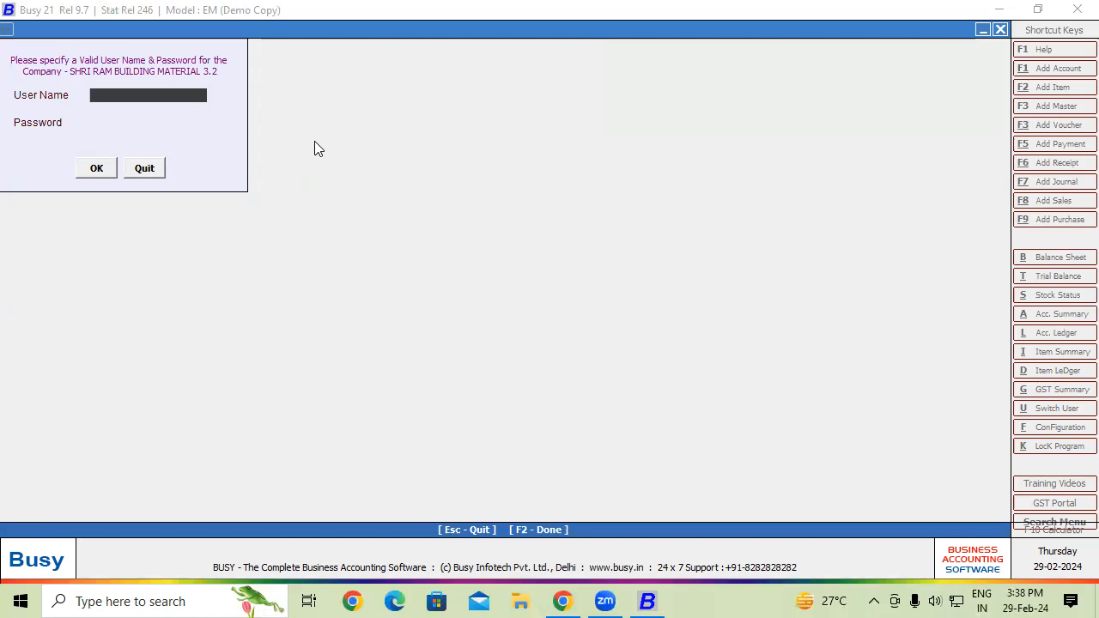
{"action": "key", "text": "Escape"}
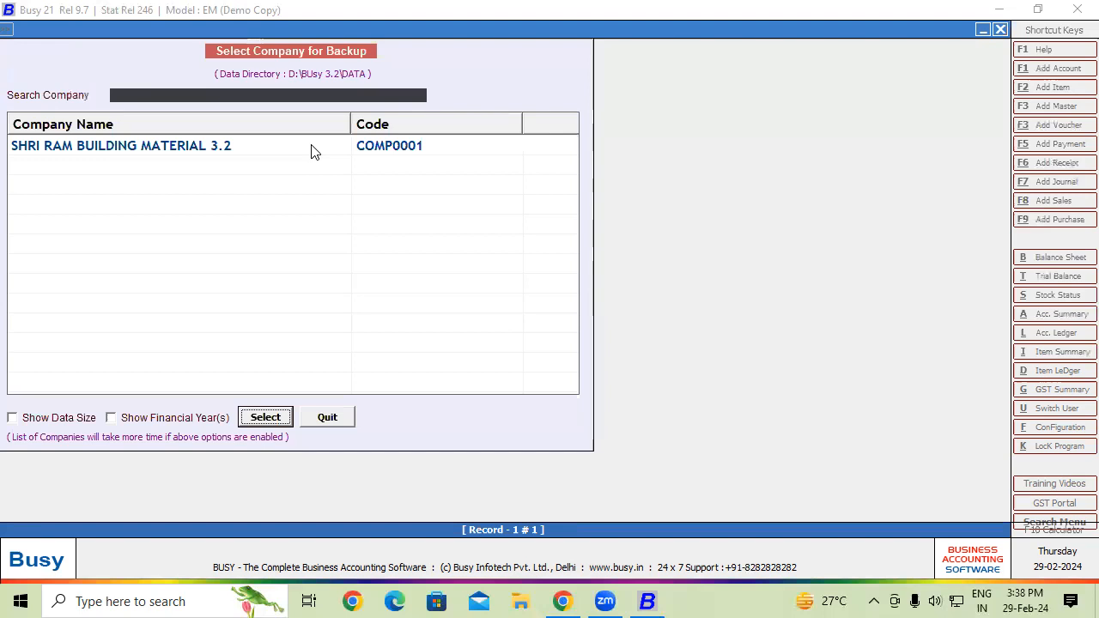
{"action": "key", "text": "Escape"}
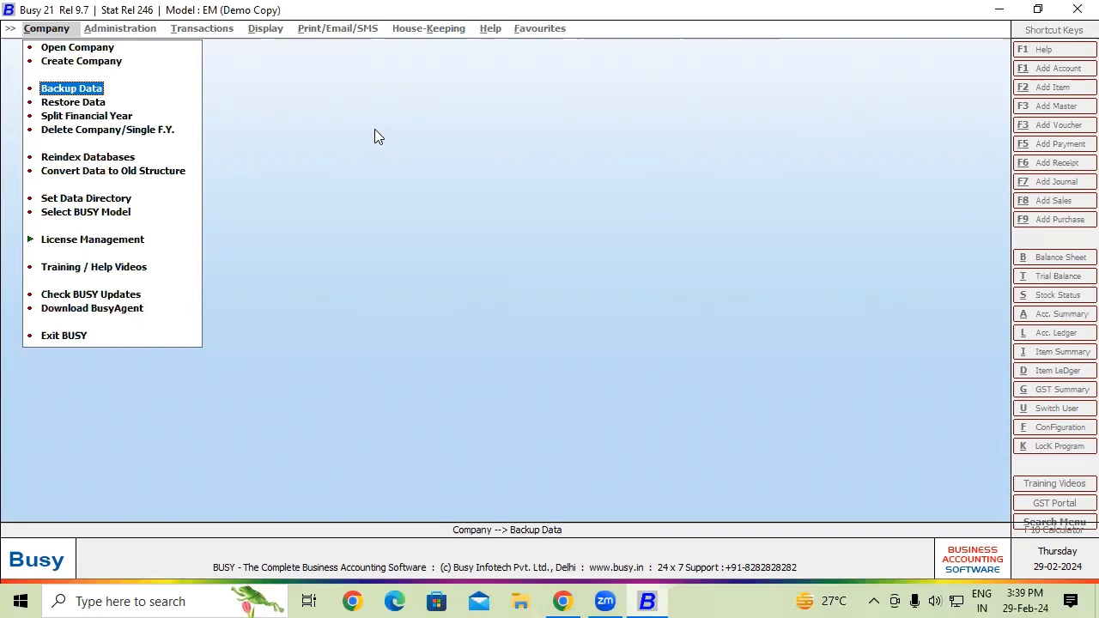
- Open SHRI RAM BUILDING MATERIAL 3.2 with user name and password, then view Administration > Configuration
{"action": "left_click", "coordinate": [102, 48]}
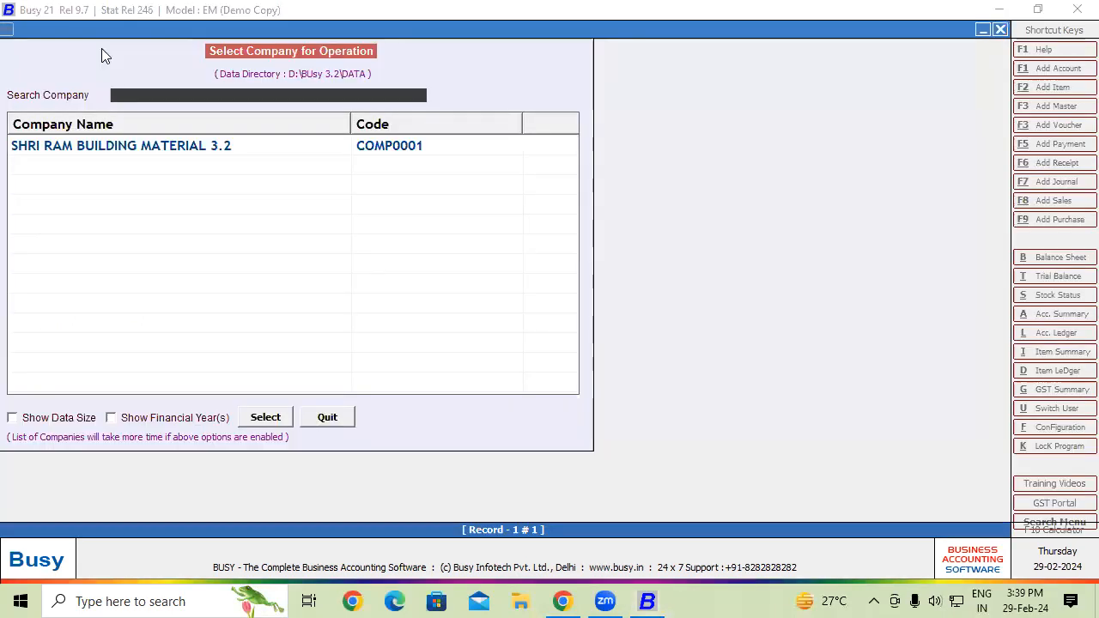
{"action": "left_click", "coordinate": [144, 148]}
{"action": "left_click", "coordinate": [259, 422]}
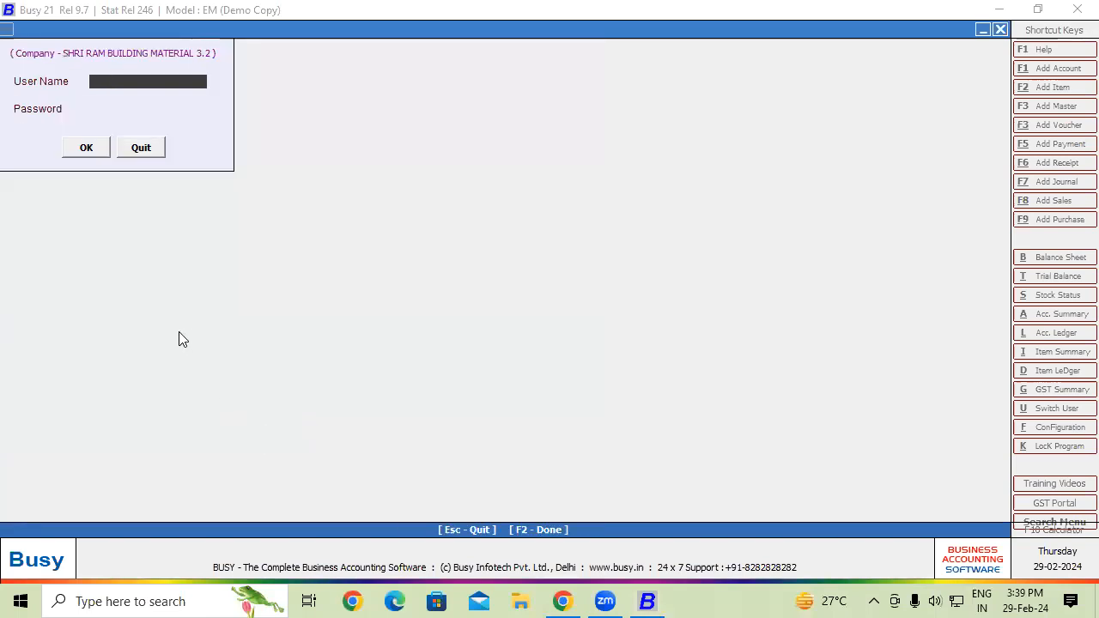
{"action": "type", "text": "Ra"}
{"action": "key", "text": "Return"}
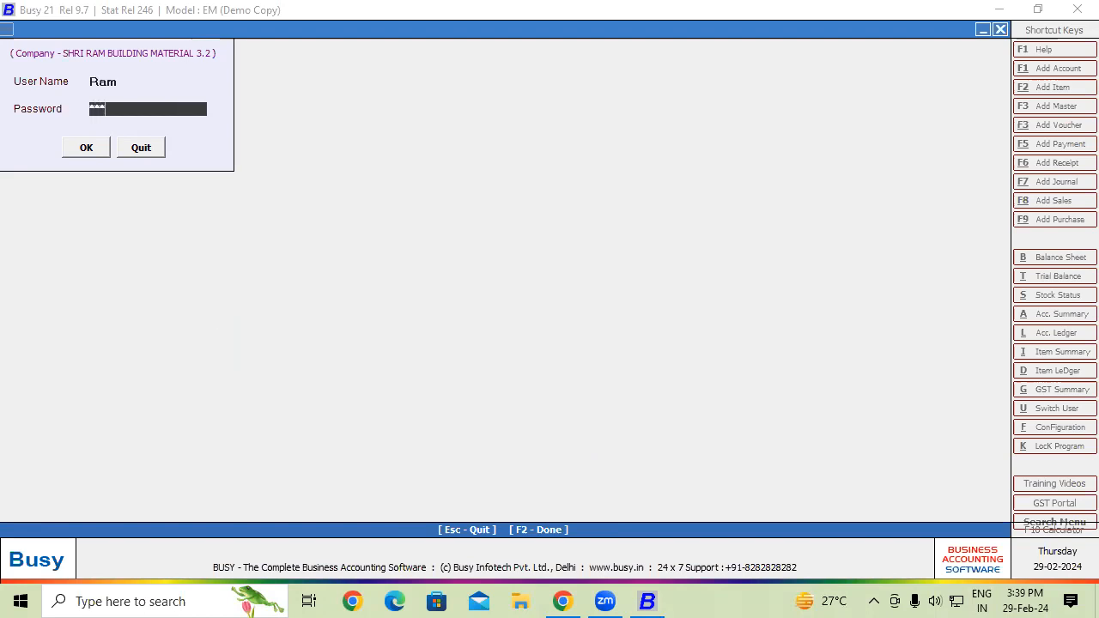
{"action": "key", "text": "Return"}
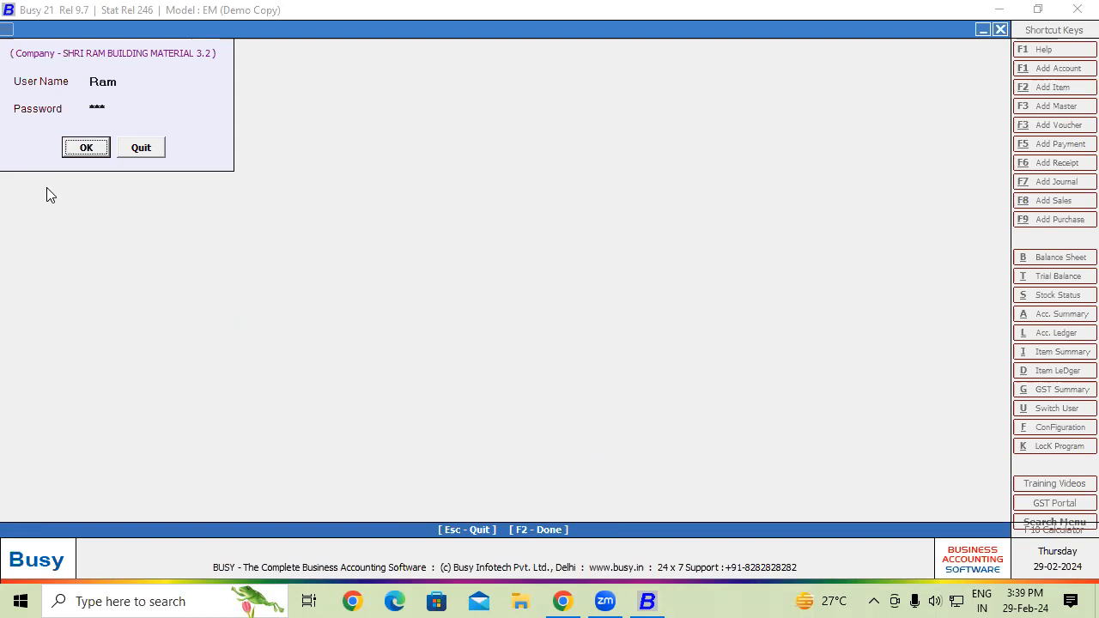
{"action": "left_click", "coordinate": [68, 142]}
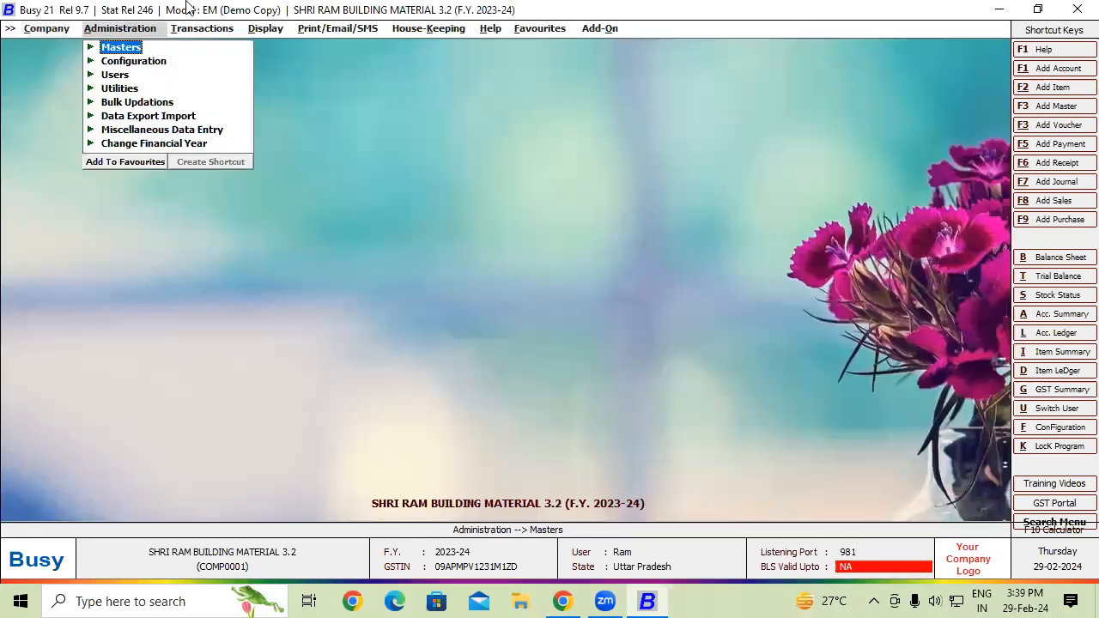
{"action": "left_click", "coordinate": [125, 62]}
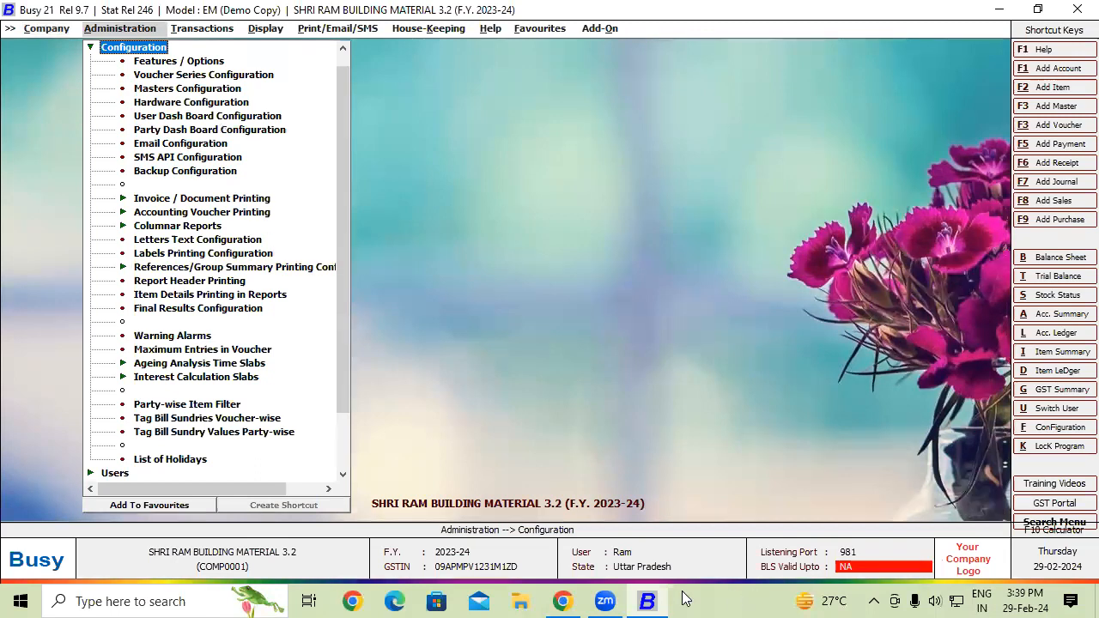
{"action": "left_click", "coordinate": [521, 601]}
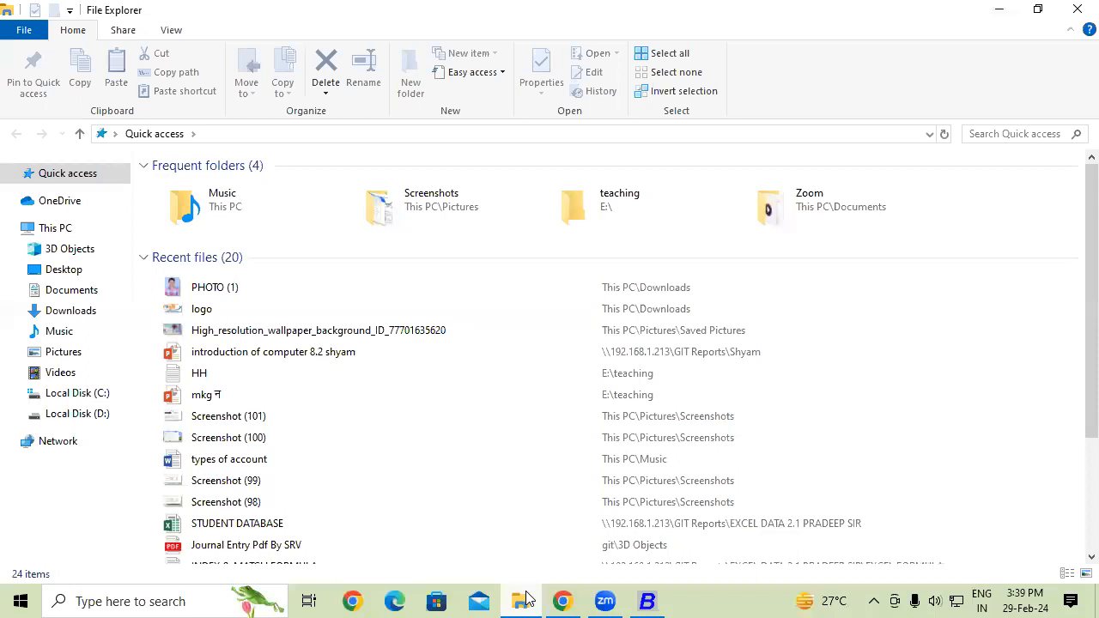
{"action": "left_click", "coordinate": [96, 415]}
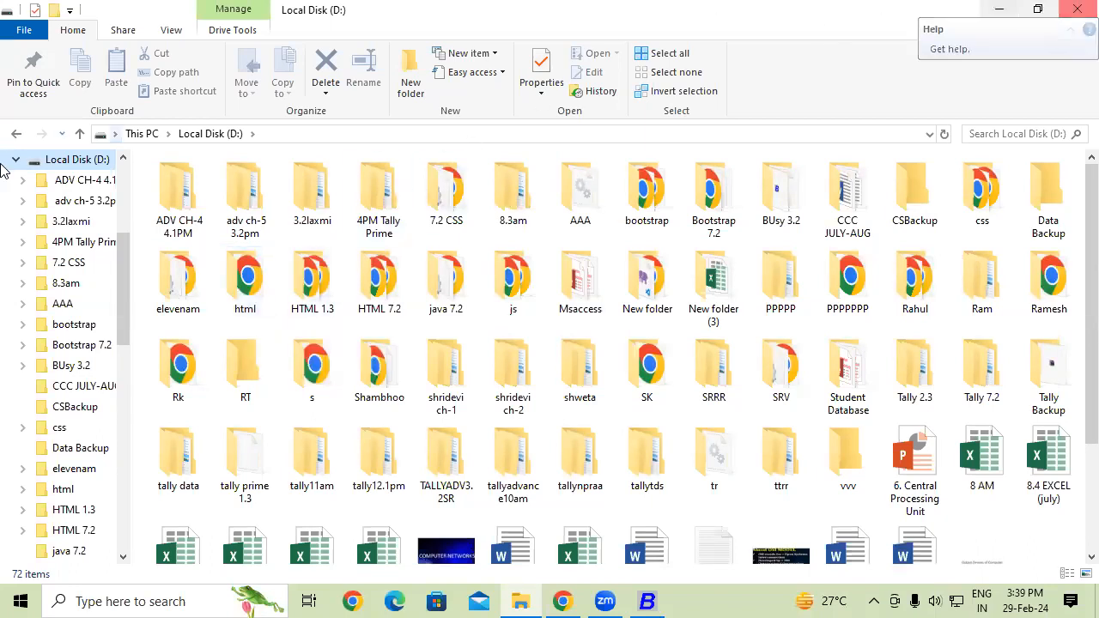
{"action": "left_click", "coordinate": [16, 133]}
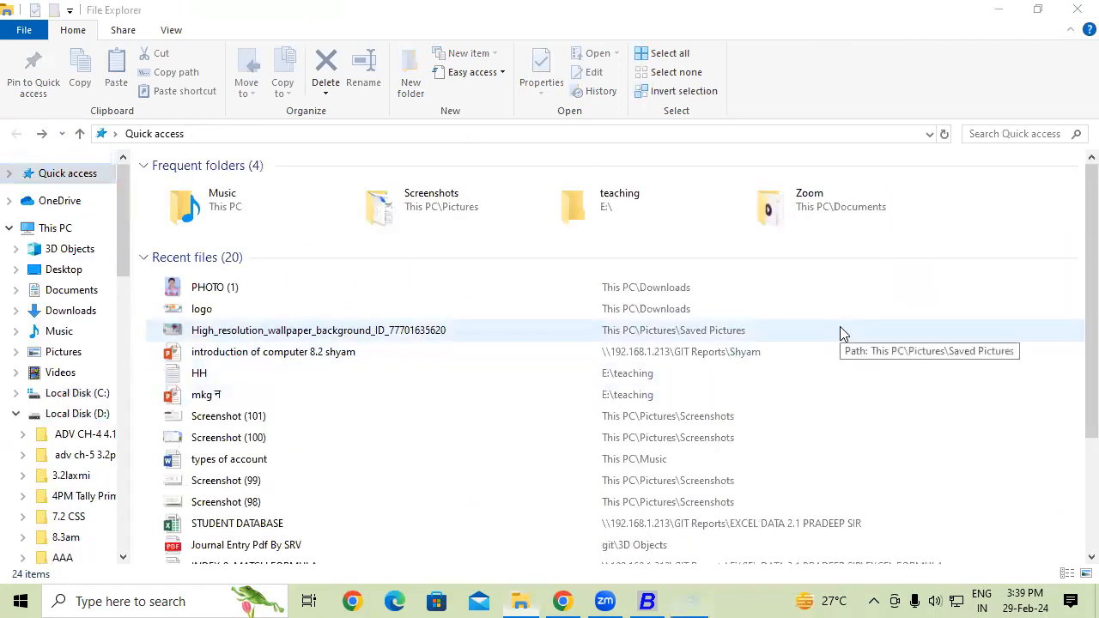
{"action": "key", "text": "super+r"}
- Launch Notepad and type the line md Mon Tue Wed Thur Fri Sat Sun
{"action": "type", "text": "no"}
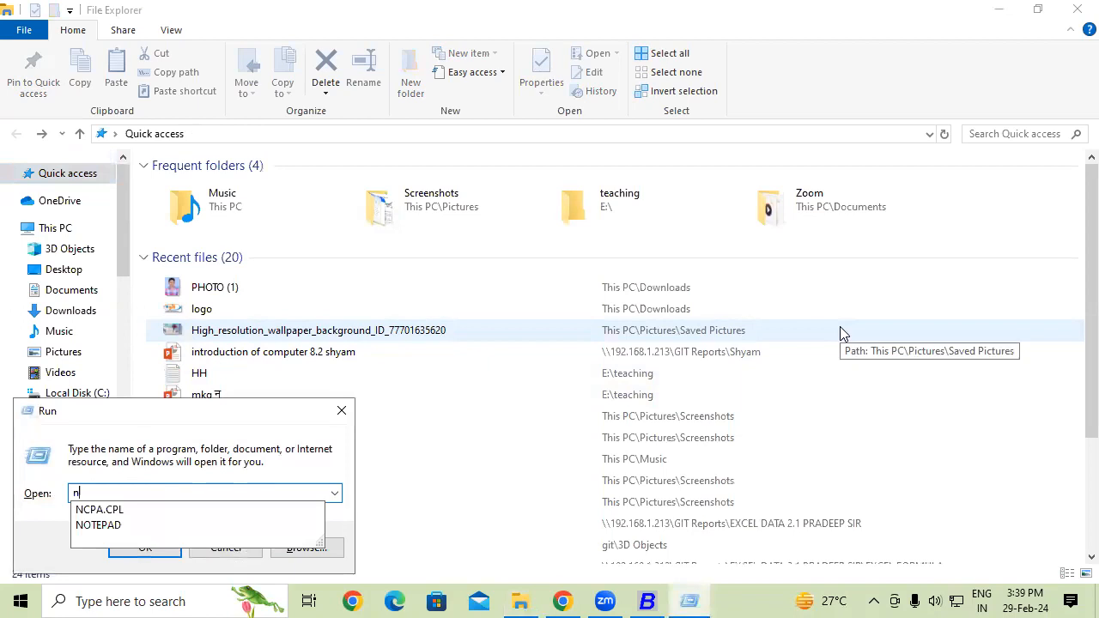
{"action": "key", "text": "Down"}
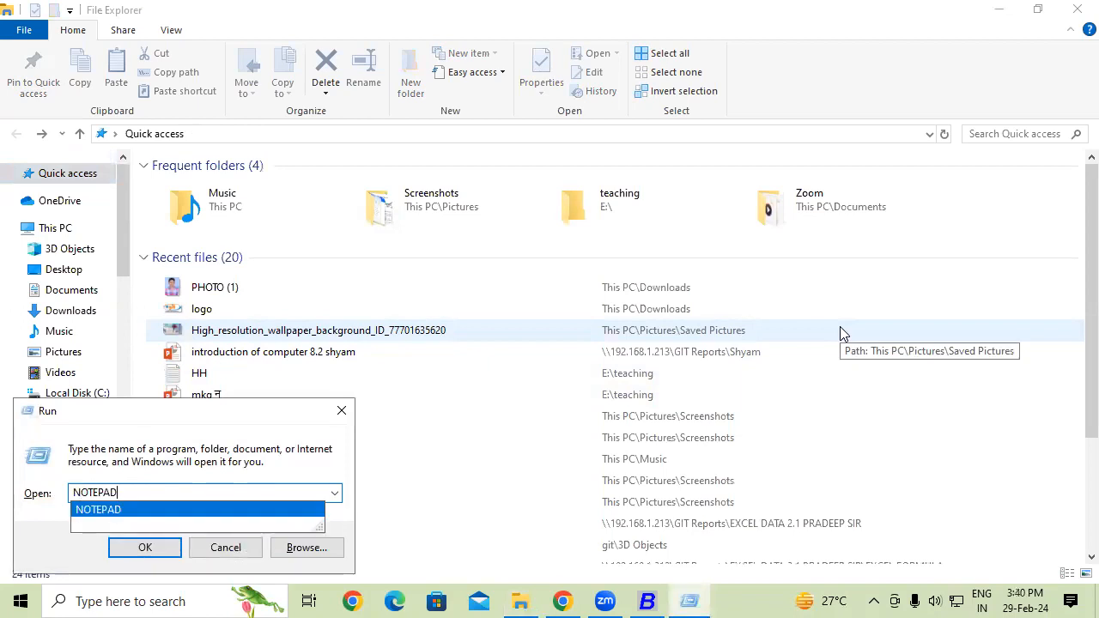
{"action": "key", "text": "Return"}
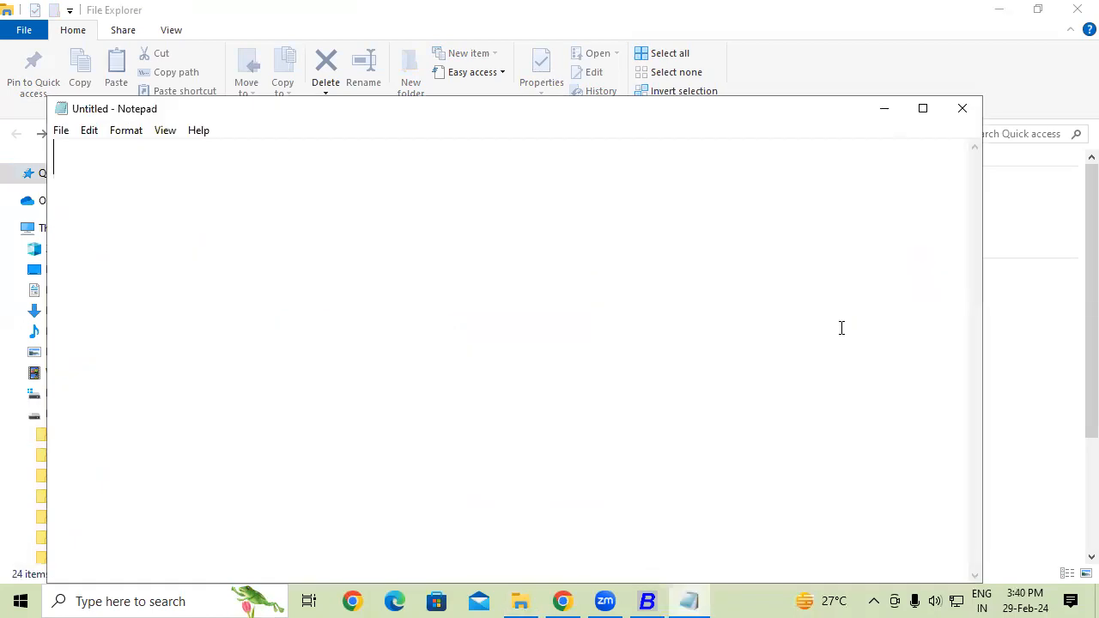
{"action": "type", "text": "md"}
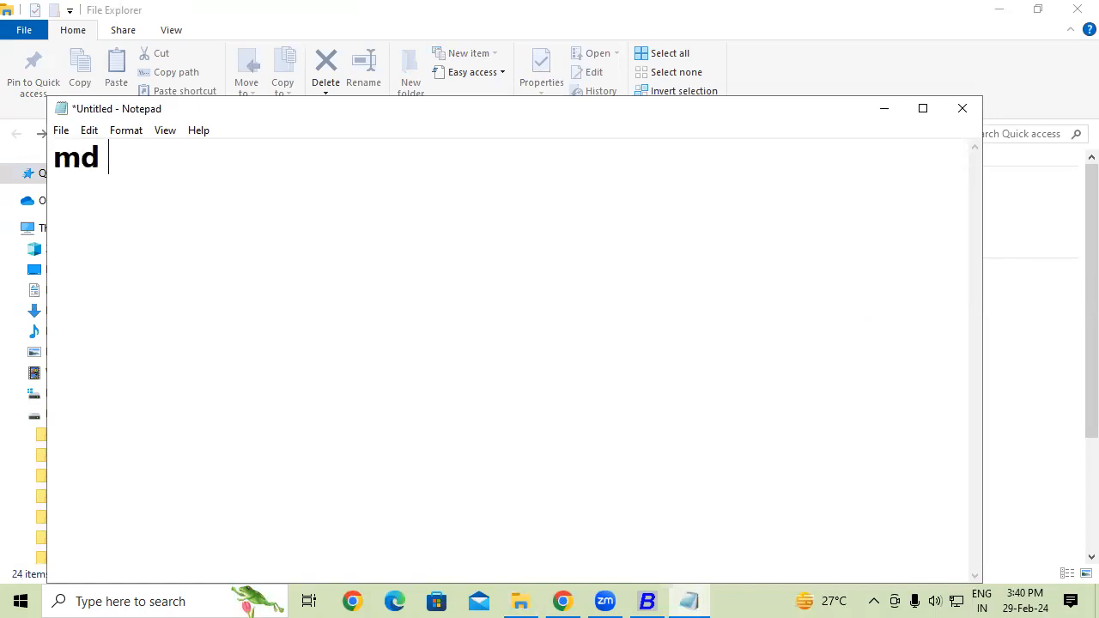
{"action": "type", "text": " Mon Tue"}
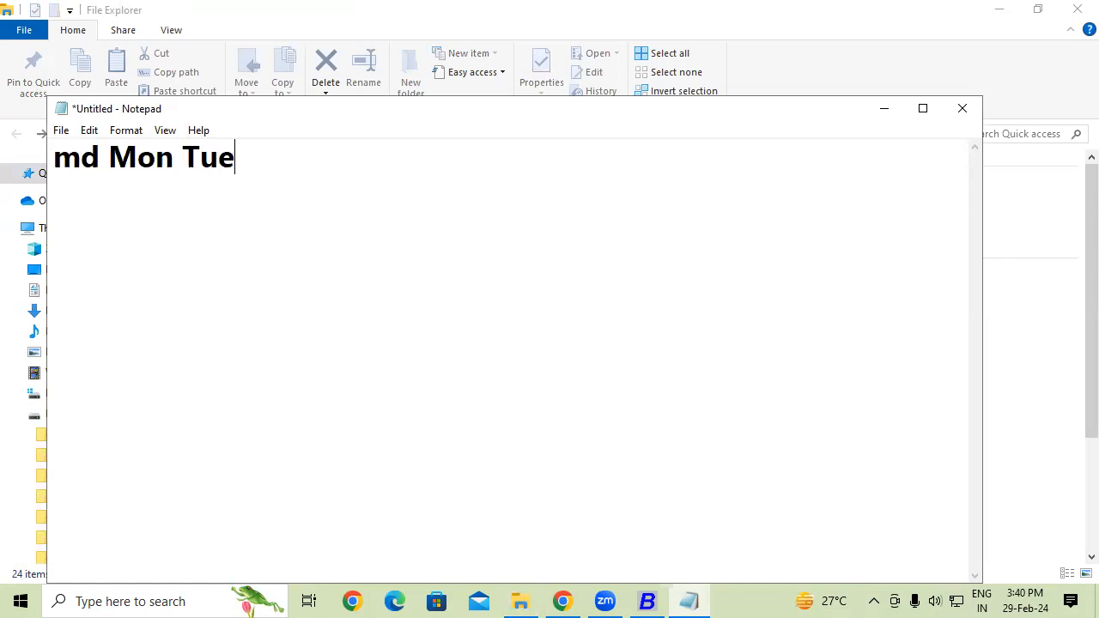
{"action": "type", "text": " Wed TH"}
{"action": "key", "text": "BackSpace"}
{"action": "type", "text": "hur "}
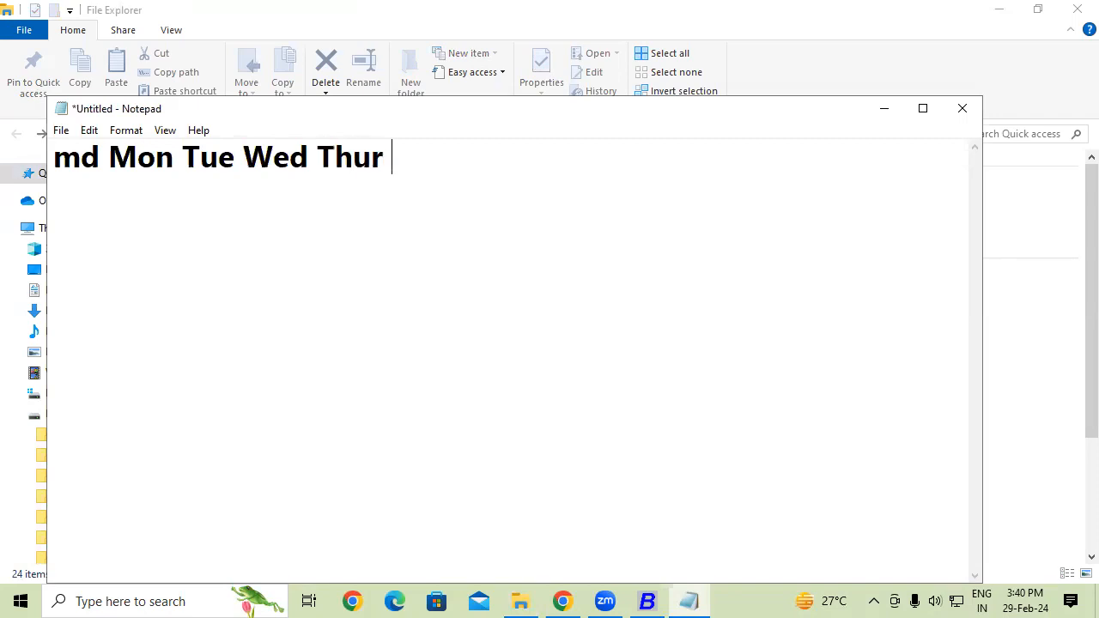
{"action": "type", "text": "Fri S"}
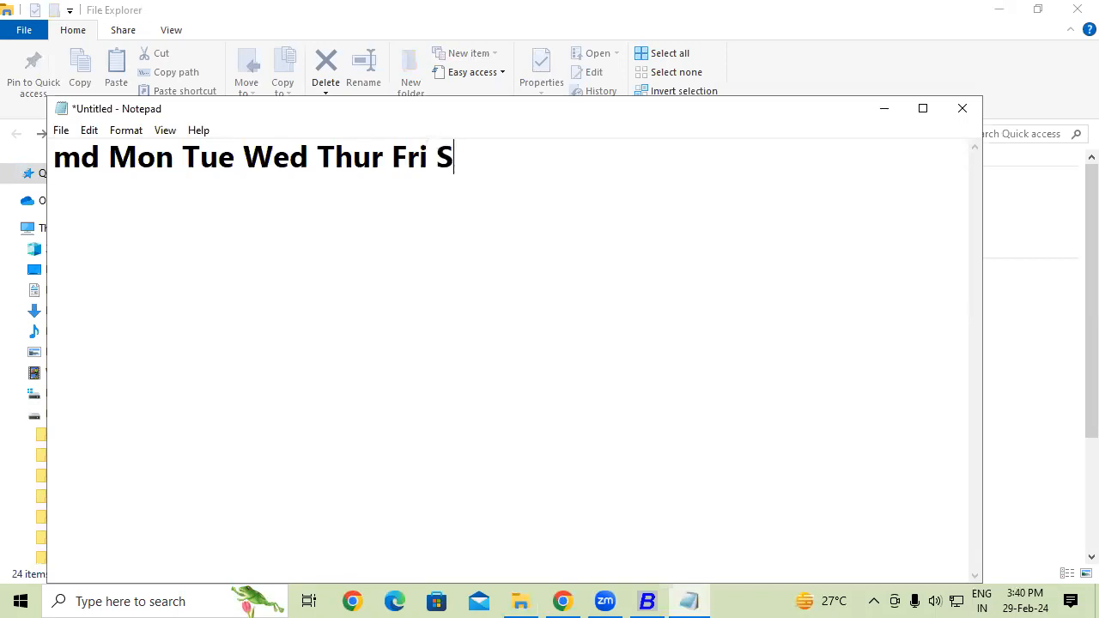
{"action": "type", "text": "at Sun"}
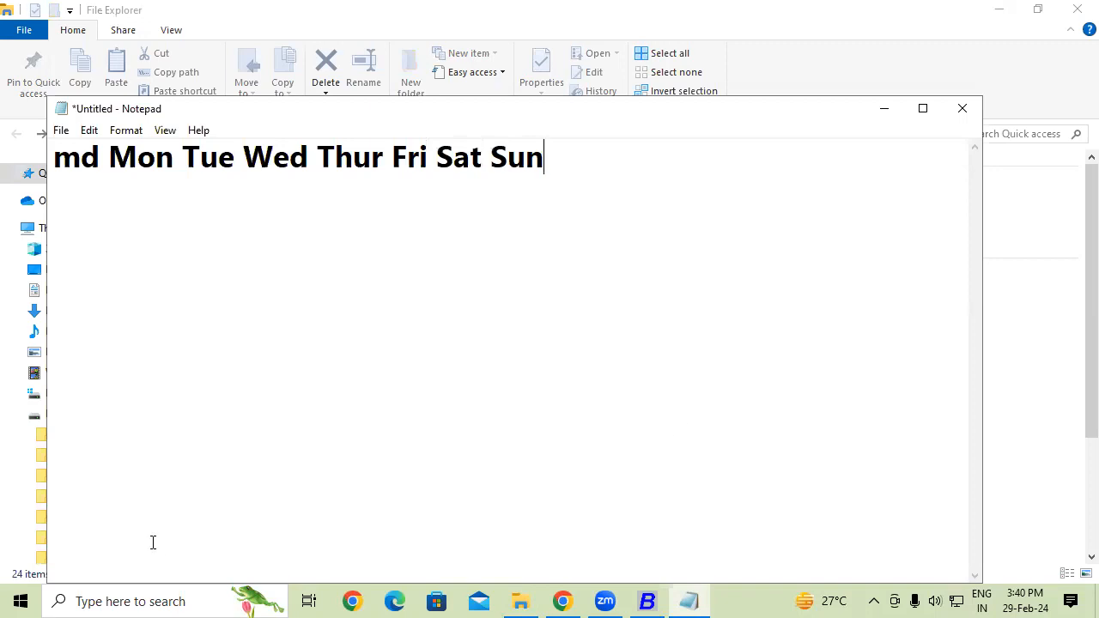
- Save it to Local Disk (D:) as '.bat' with file type All Files, then close Notepad
{"action": "left_click", "coordinate": [61, 132]}
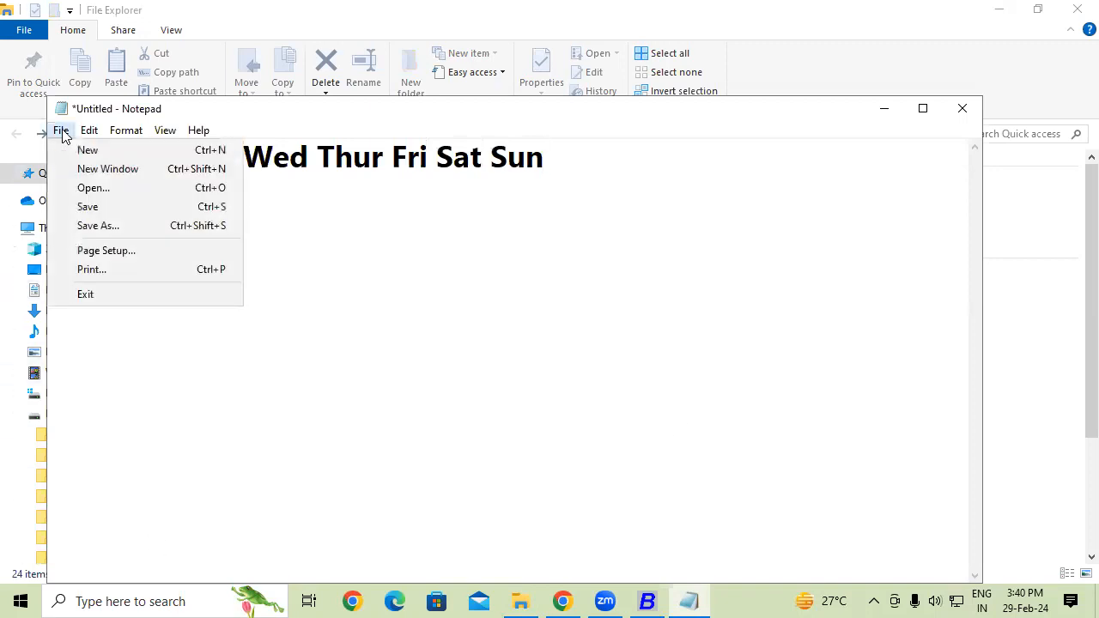
{"action": "left_click", "coordinate": [97, 225]}
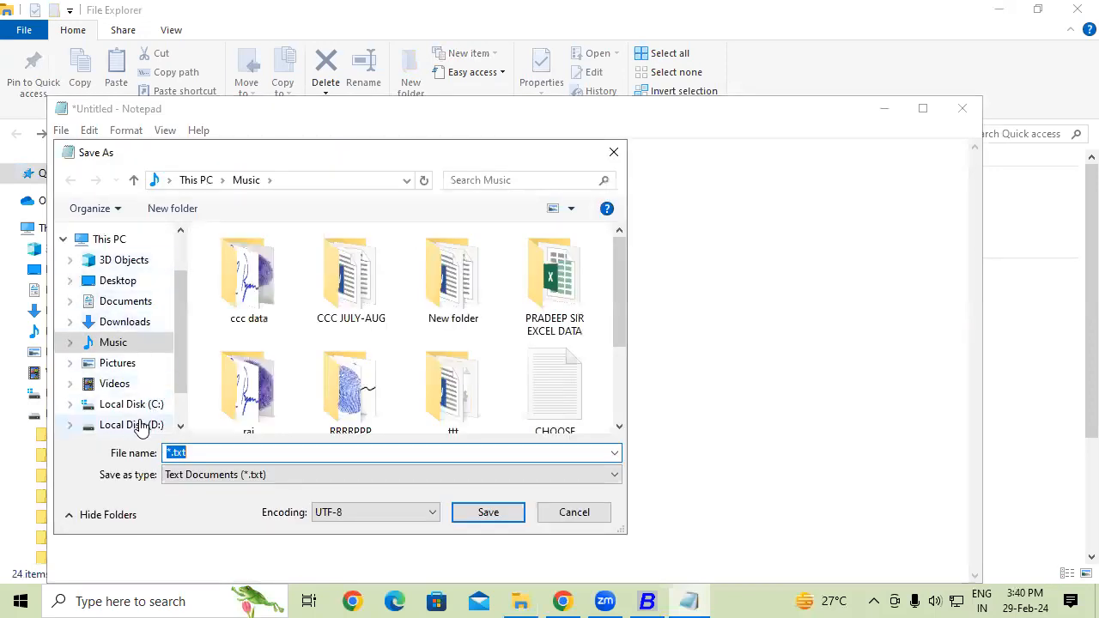
{"action": "left_click", "coordinate": [133, 425]}
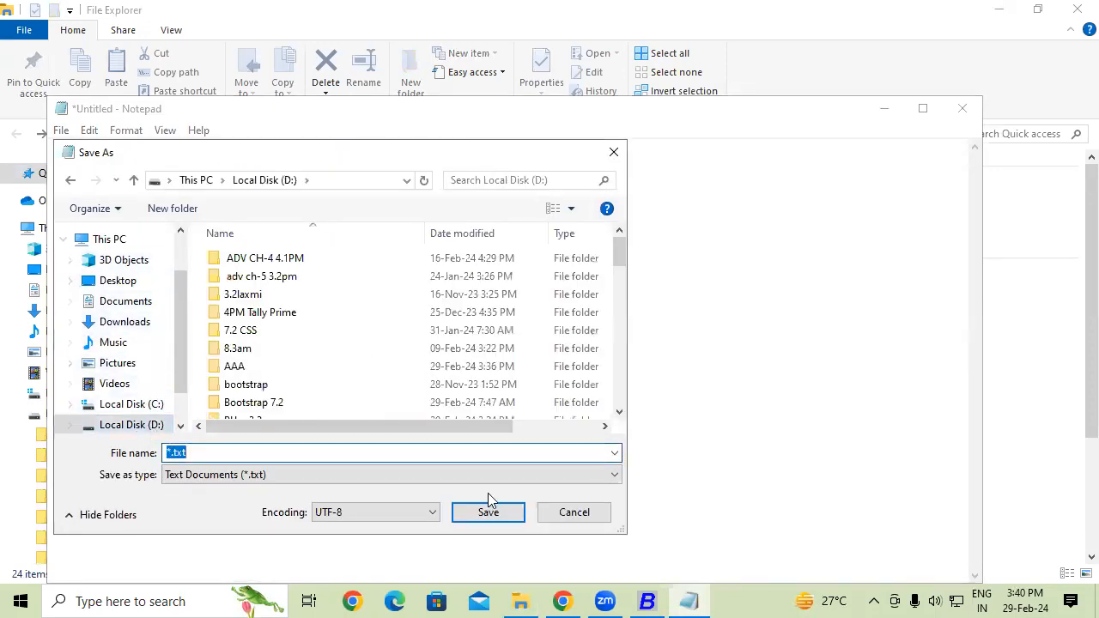
{"action": "type", "text": ".bat"}
{"action": "left_click", "coordinate": [242, 470]}
{"action": "left_click", "coordinate": [233, 504]}
{"action": "left_click", "coordinate": [471, 514]}
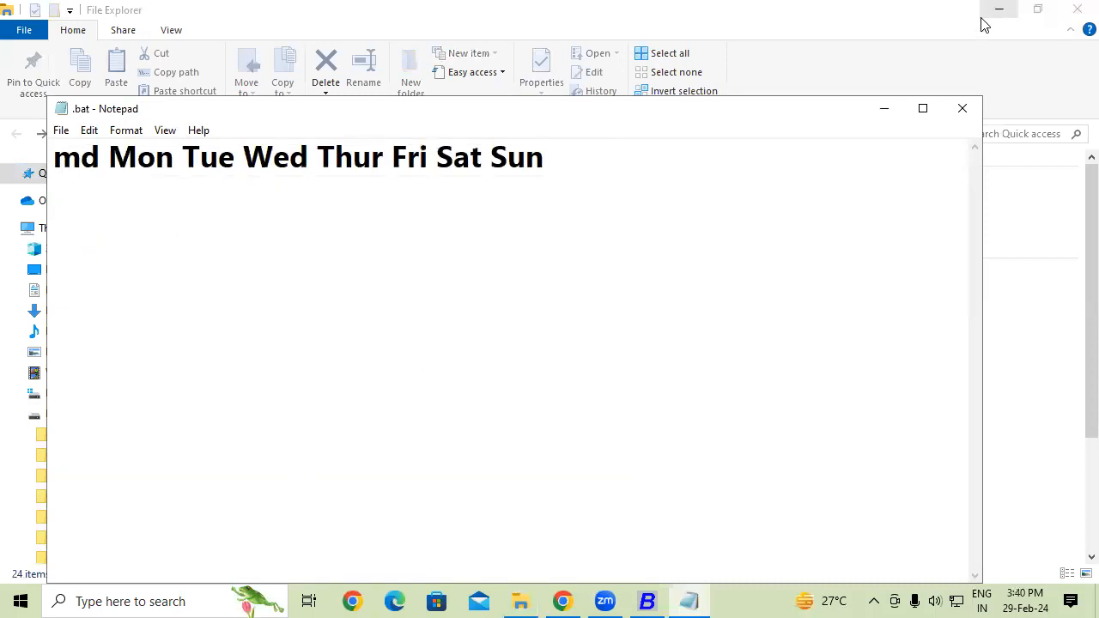
{"action": "left_click", "coordinate": [969, 111]}
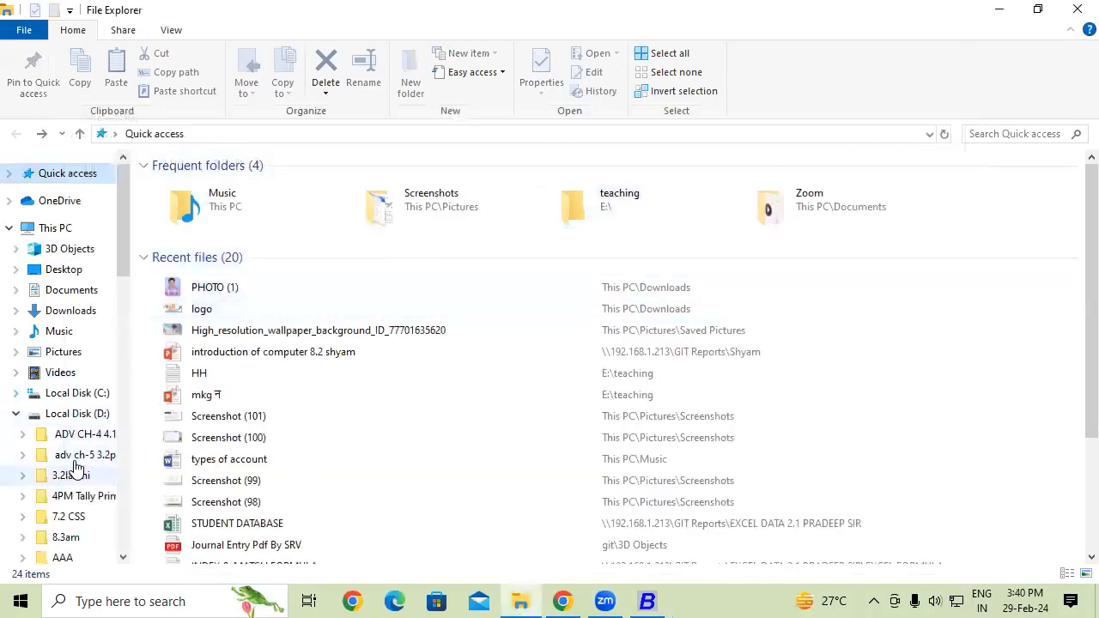
- Run the .bat file on Local Disk (D:) to create folders Mon through Sun, then close Explorer
{"action": "left_click", "coordinate": [79, 417]}
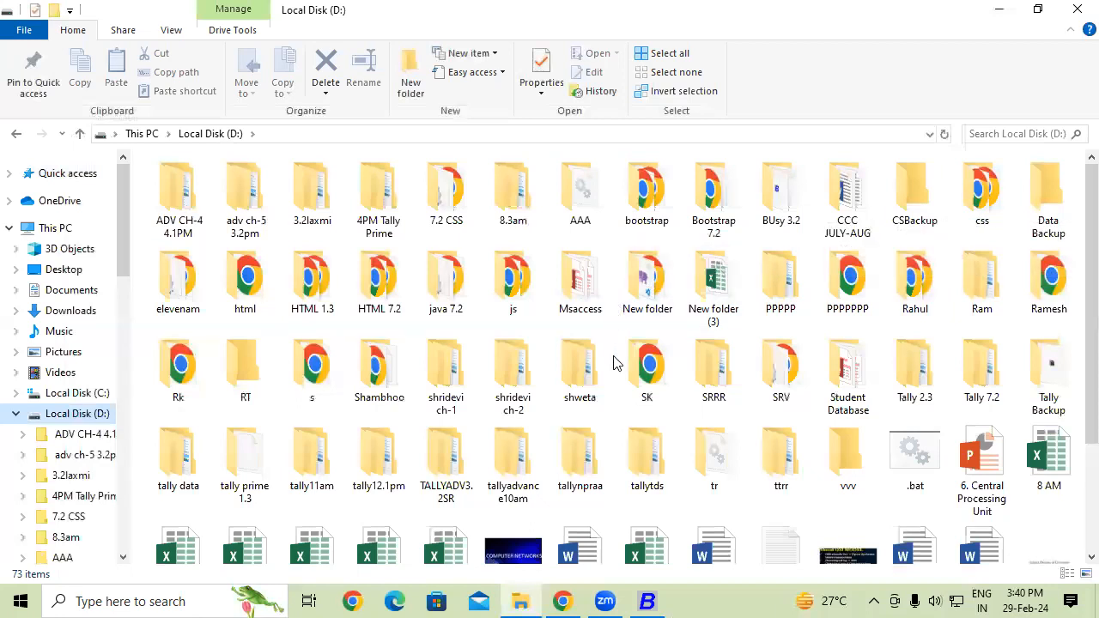
{"action": "scroll", "coordinate": [1073, 249], "scroll_direction": "down", "scroll_amount": 2}
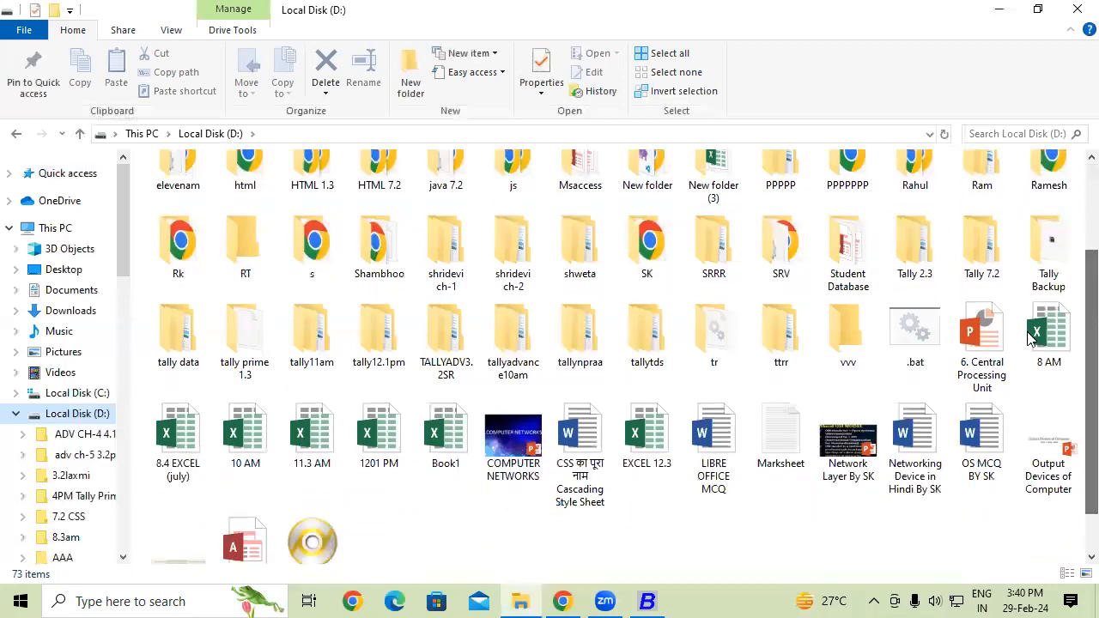
{"action": "double_click", "coordinate": [920, 348]}
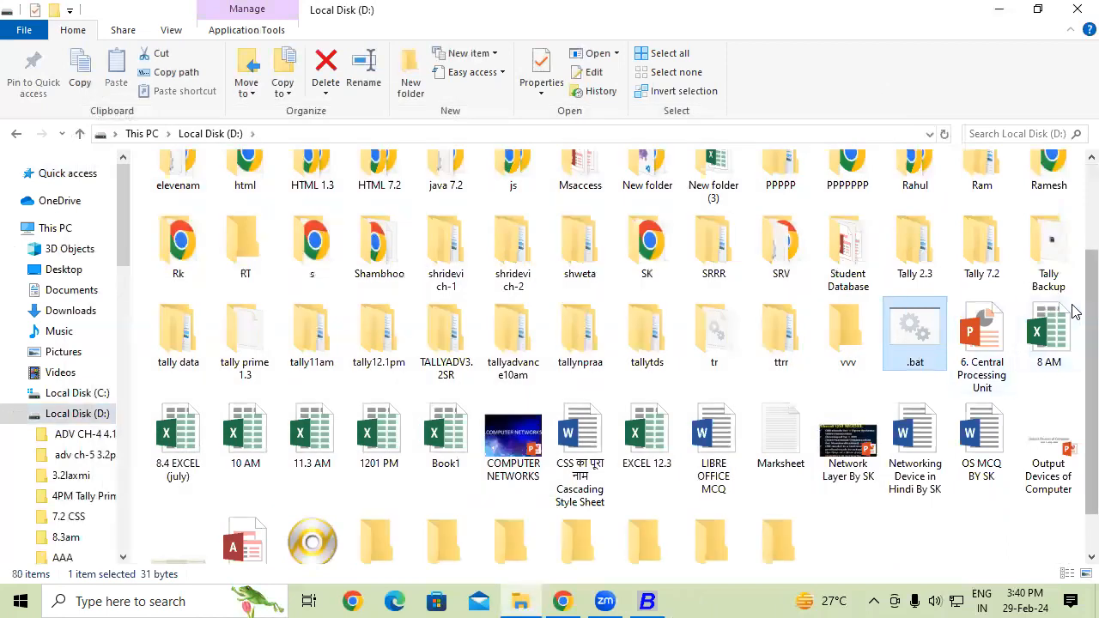
{"action": "scroll", "coordinate": [824, 421], "scroll_direction": "down", "scroll_amount": 1}
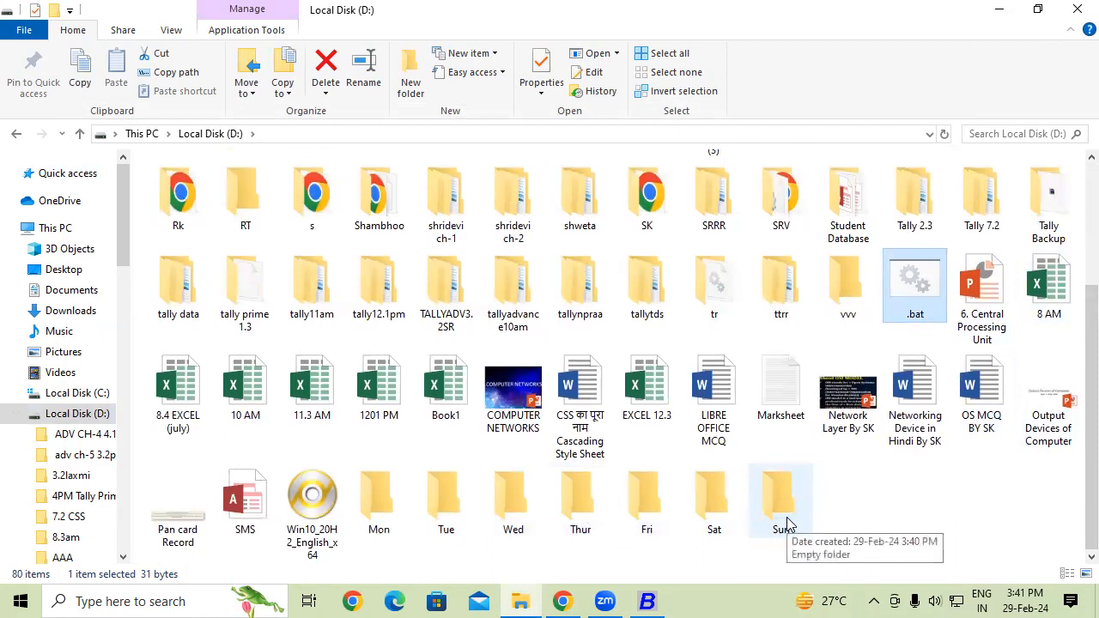
{"action": "left_click", "coordinate": [1078, 8]}
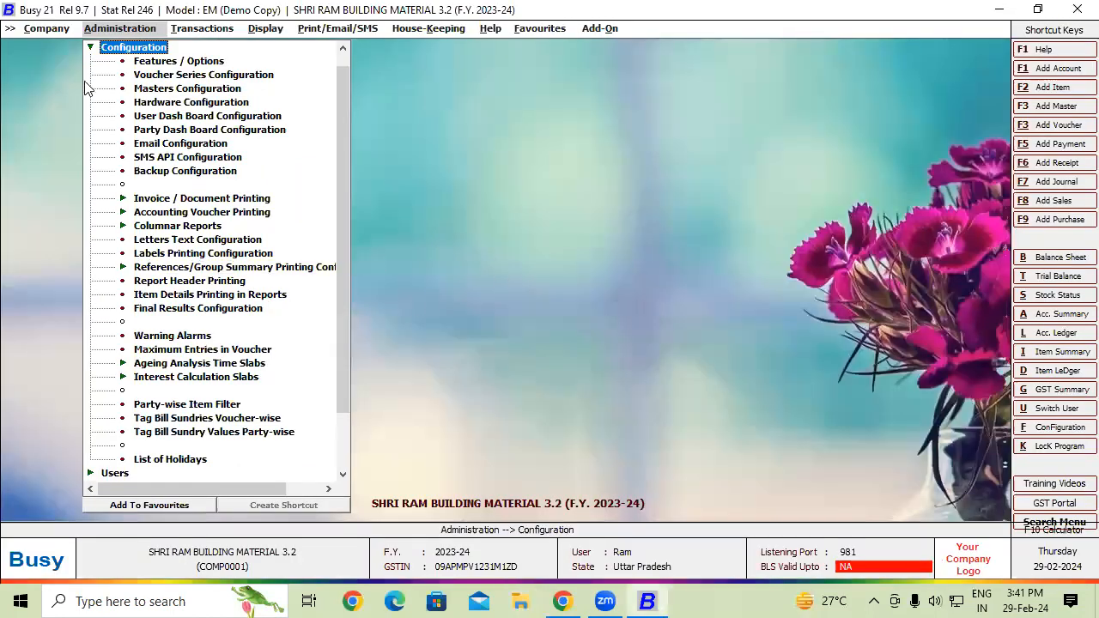
- Open Backup Configuration with its empty Monday–Sunday backup paths, then bring File Explorer forward
{"action": "double_click", "coordinate": [156, 173]}
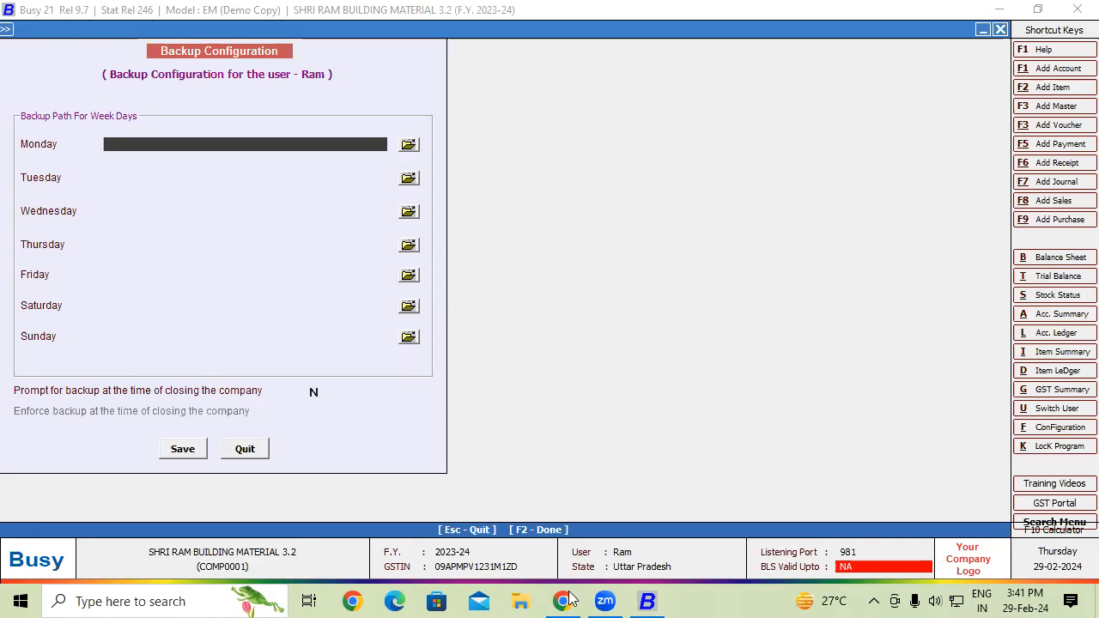
{"action": "left_click", "coordinate": [518, 601]}
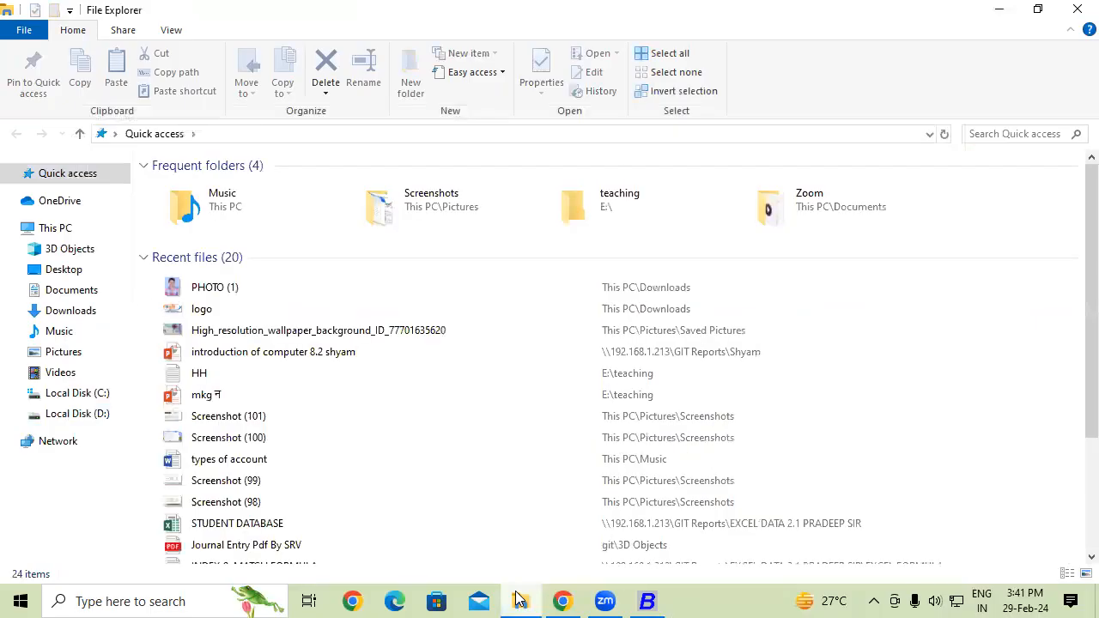
- Check that the Tue and Thur folders on Local Disk (D:) are empty, then close File Explorer
{"action": "left_click", "coordinate": [110, 420]}
{"action": "scroll", "coordinate": [1076, 201], "scroll_direction": "down", "scroll_amount": 1}
{"action": "scroll", "coordinate": [1076, 201], "scroll_direction": "up", "scroll_amount": 1}
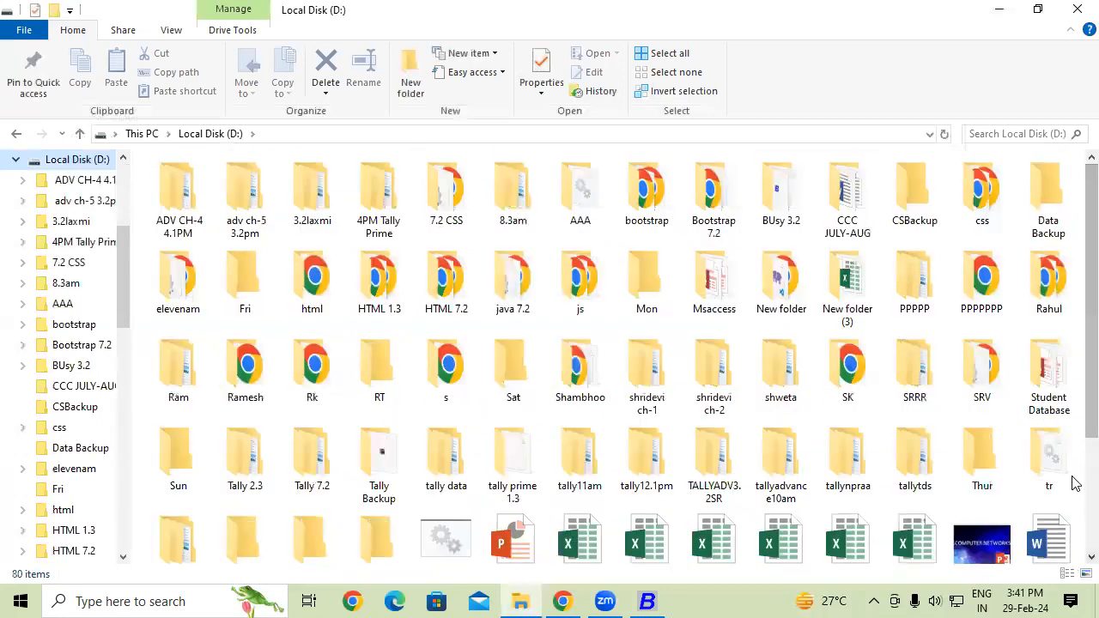
{"action": "scroll", "coordinate": [1076, 448], "scroll_direction": "down", "scroll_amount": 2}
{"action": "scroll", "coordinate": [1077, 448], "scroll_direction": "up", "scroll_amount": 2}
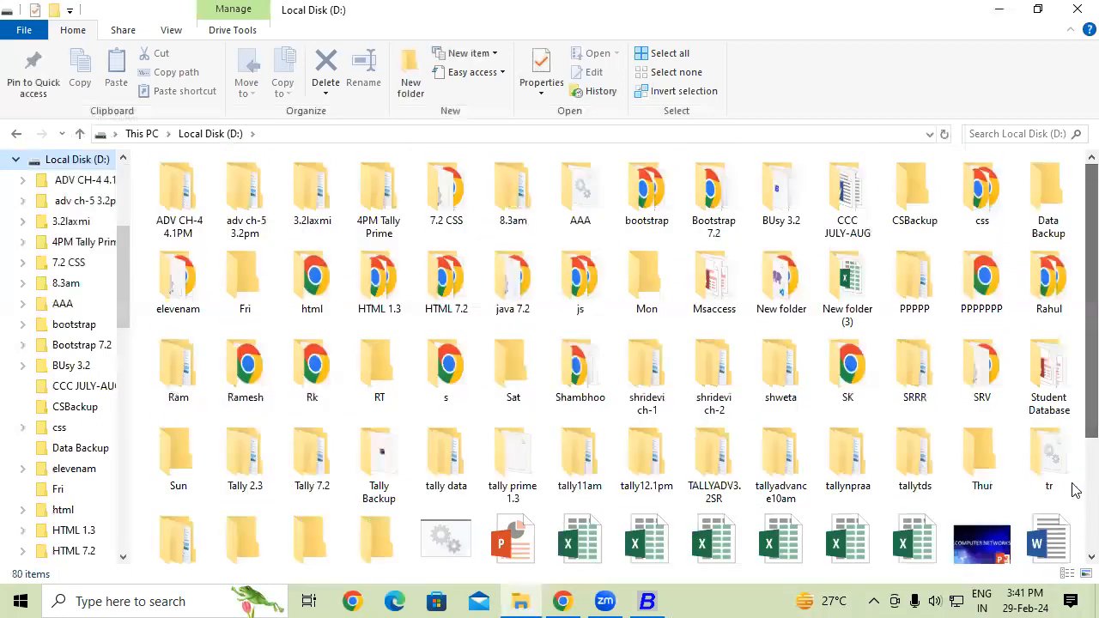
{"action": "scroll", "coordinate": [1074, 454], "scroll_direction": "down", "scroll_amount": 2}
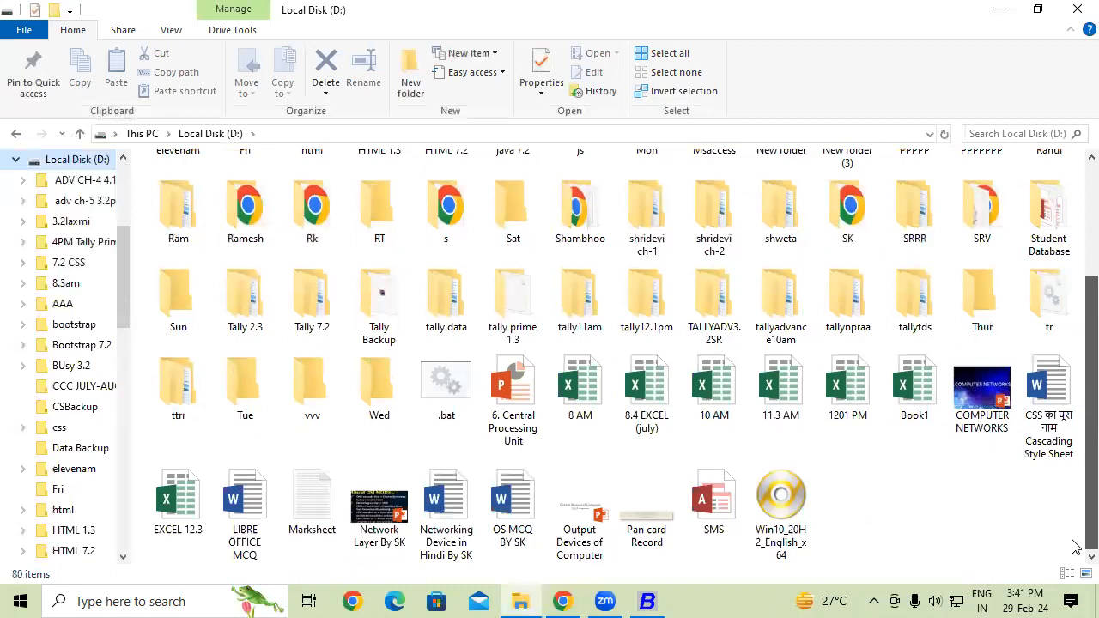
{"action": "double_click", "coordinate": [244, 386]}
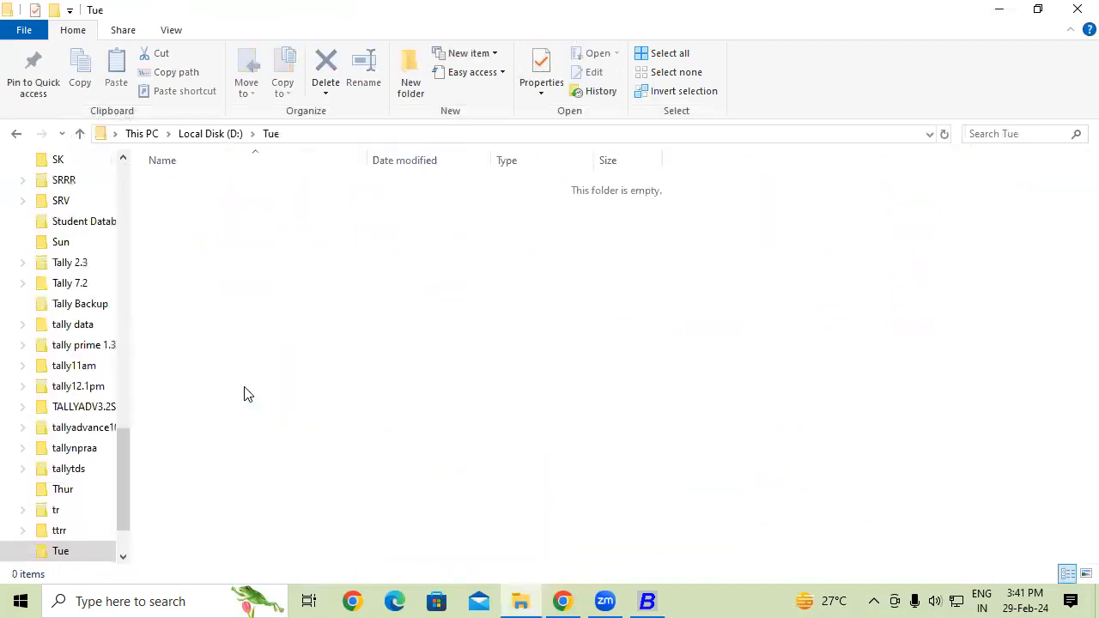
{"action": "left_click", "coordinate": [16, 134]}
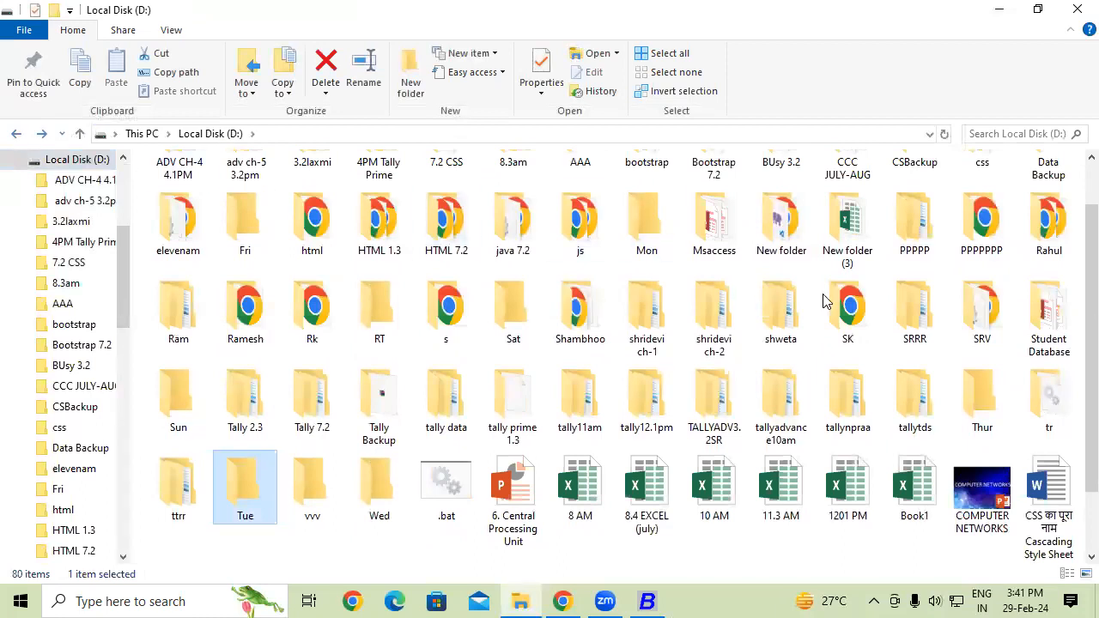
{"action": "double_click", "coordinate": [970, 407]}
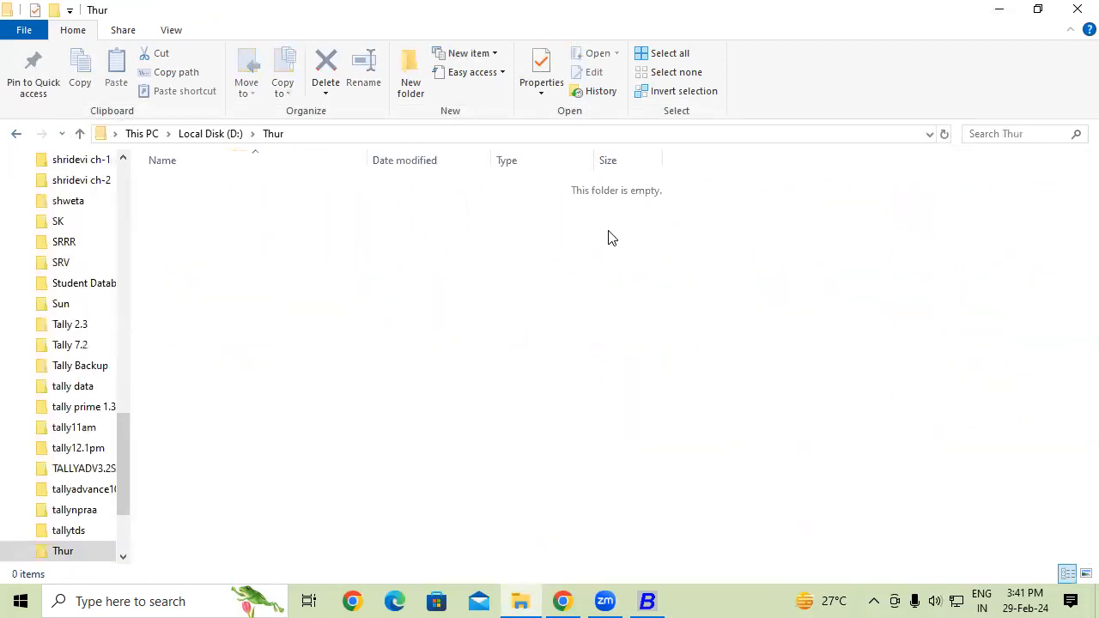
{"action": "left_click", "coordinate": [1076, 7]}
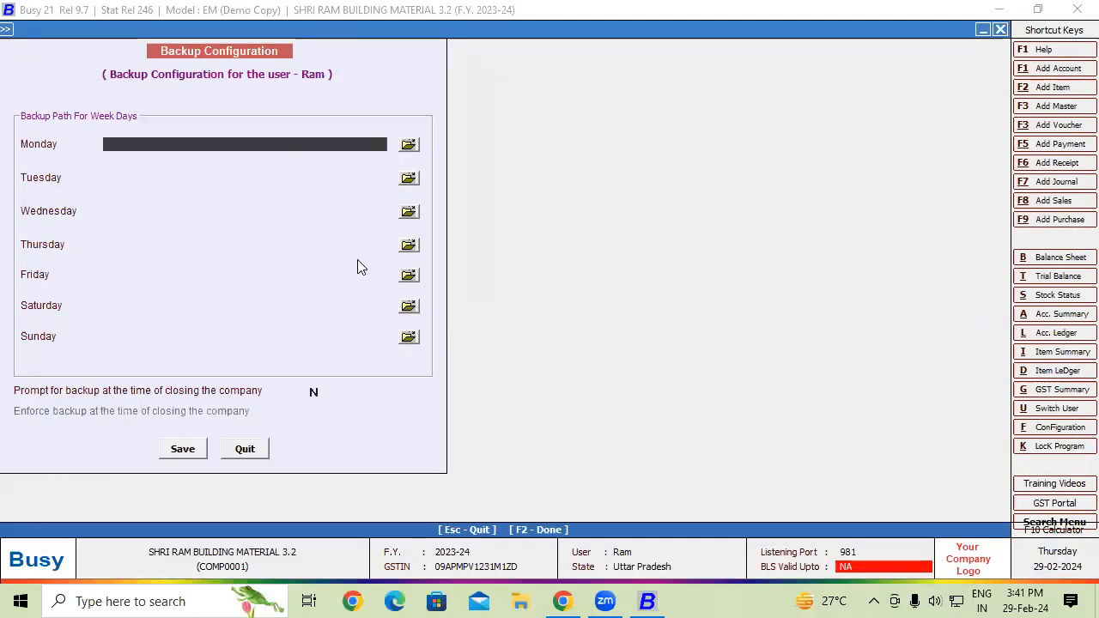
- Set Monday's and Tuesday's backup paths to D:\Mon and D:\Tue
{"action": "left_click", "coordinate": [414, 143]}
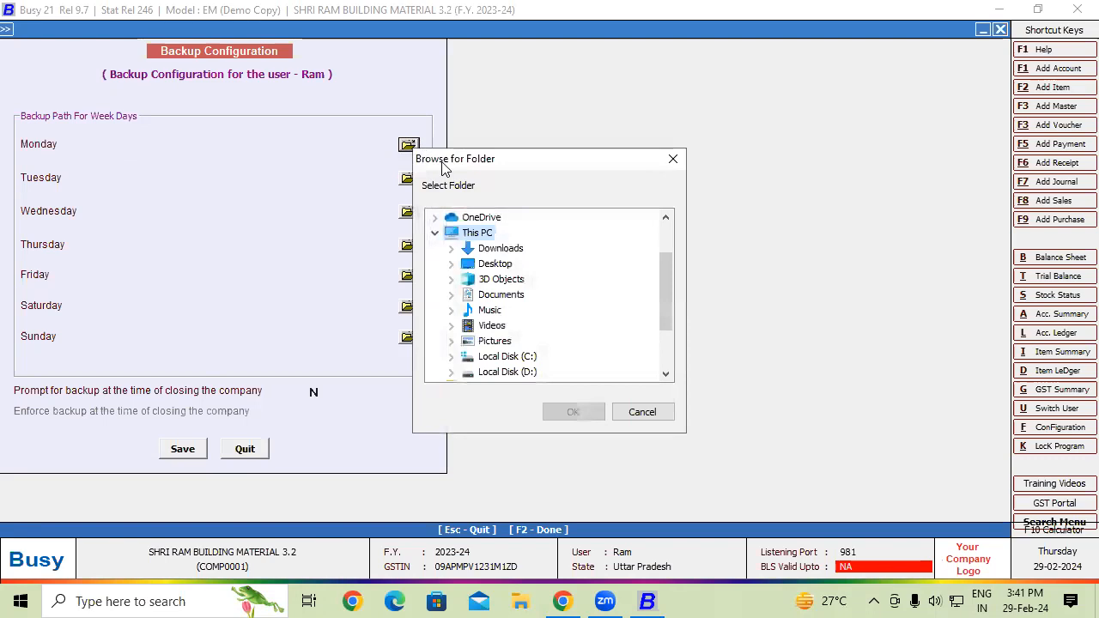
{"action": "left_click", "coordinate": [527, 372]}
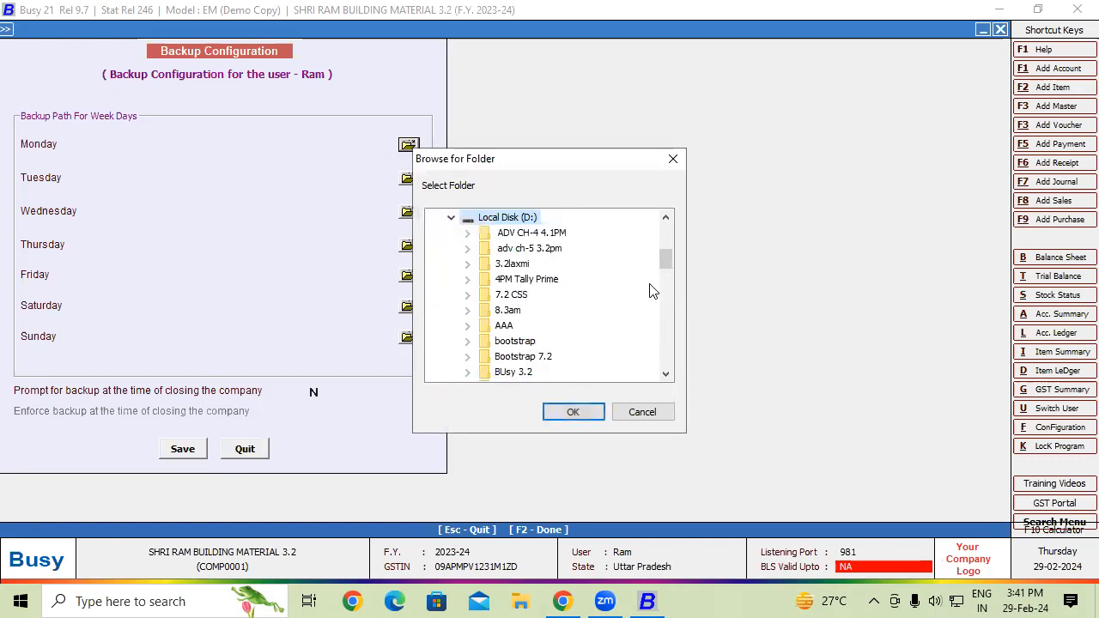
{"action": "left_click_drag", "start_coordinate": [668, 252], "coordinate": [663, 279]}
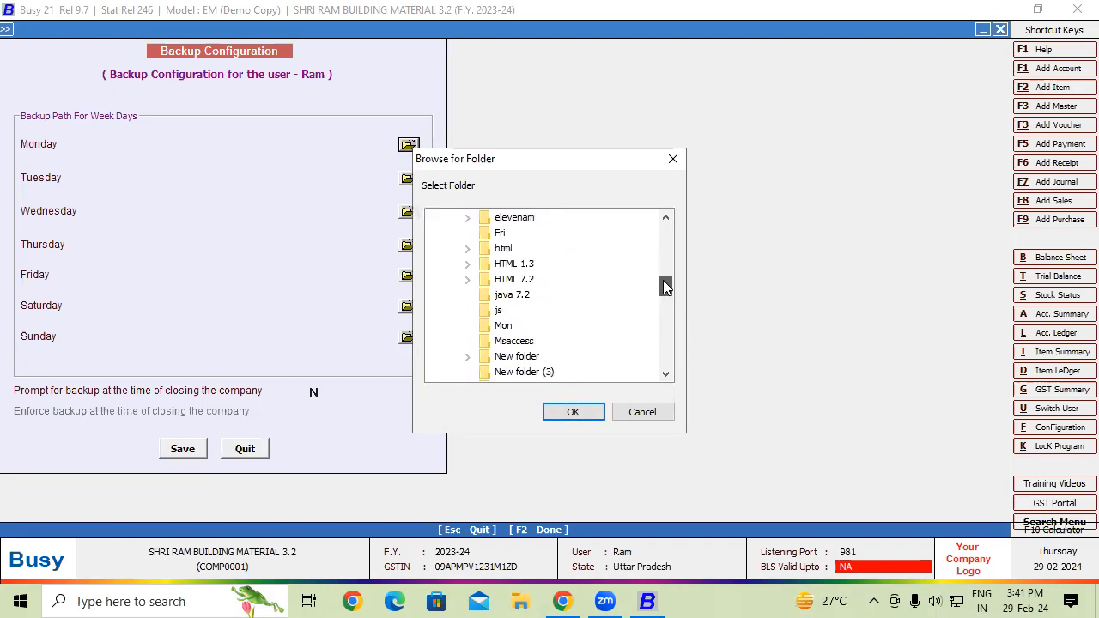
{"action": "left_click", "coordinate": [510, 331]}
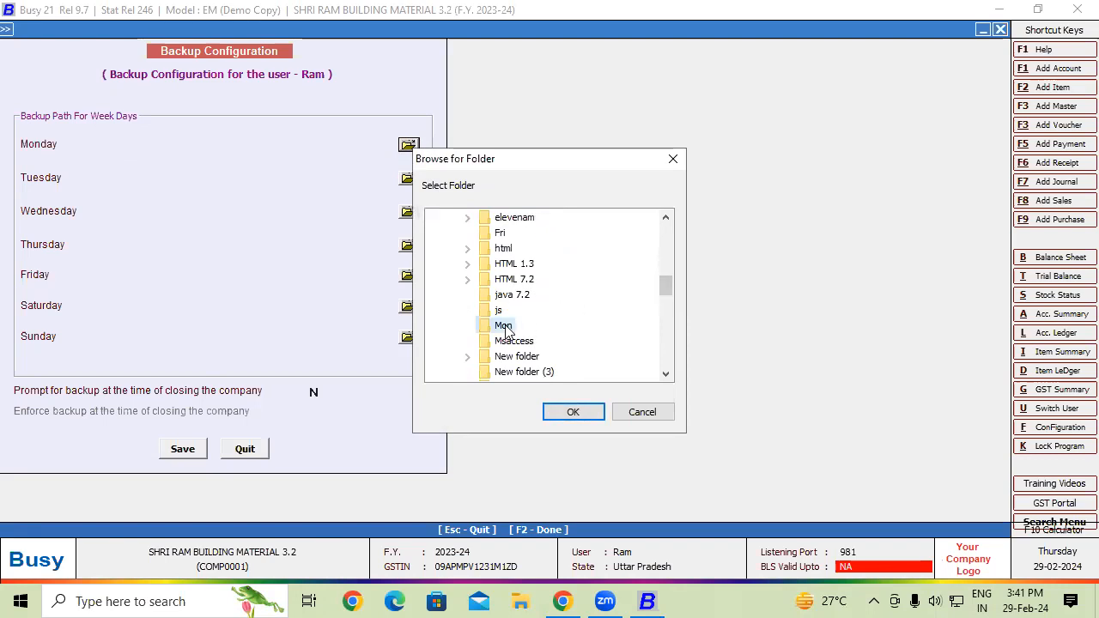
{"action": "left_click", "coordinate": [576, 411]}
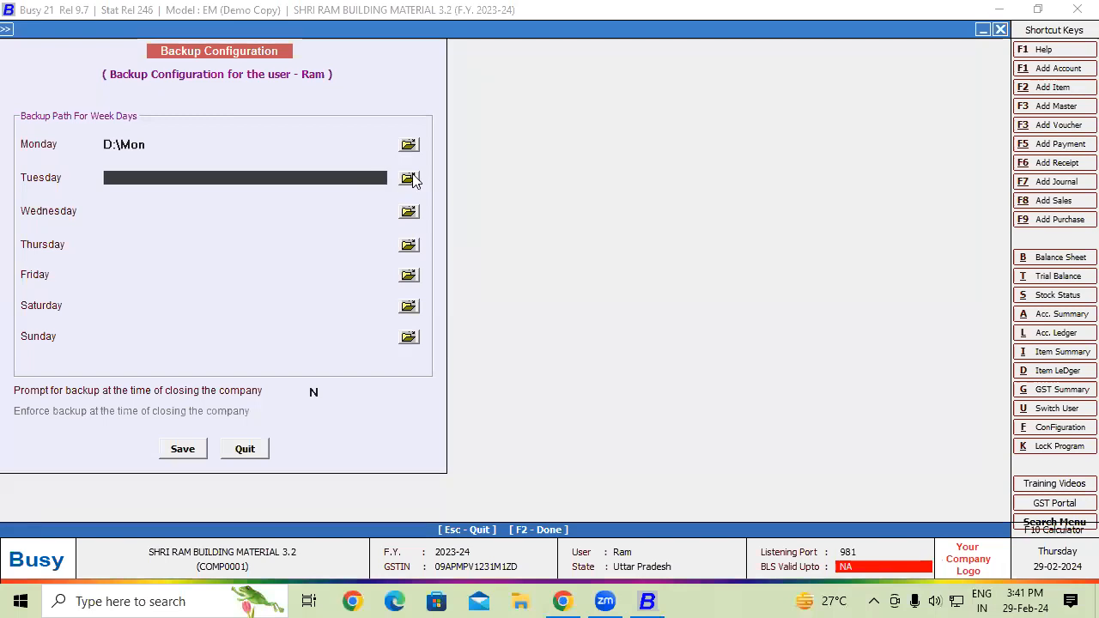
{"action": "left_click", "coordinate": [410, 178]}
{"action": "left_click", "coordinate": [517, 374]}
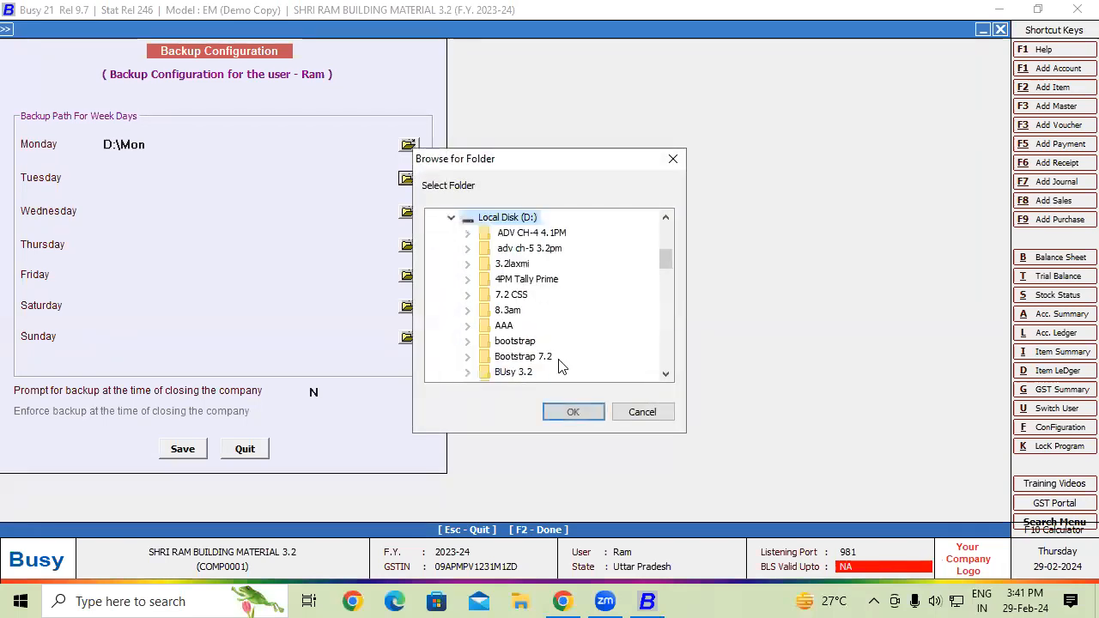
{"action": "left_click_drag", "start_coordinate": [662, 256], "coordinate": [666, 341]}
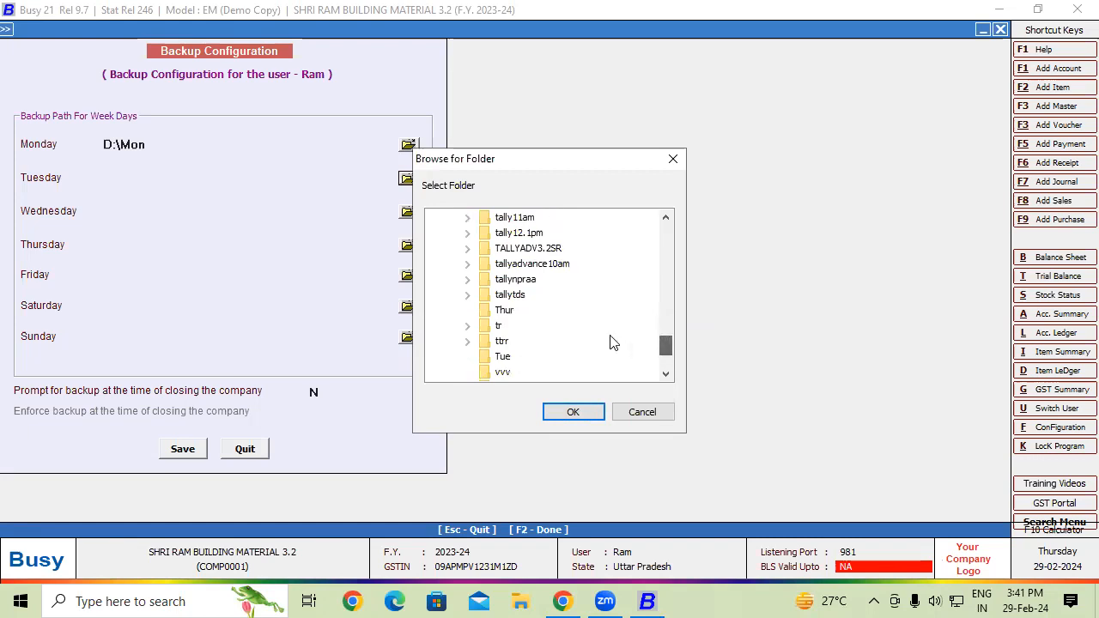
{"action": "left_click", "coordinate": [505, 357]}
{"action": "left_click", "coordinate": [573, 411]}
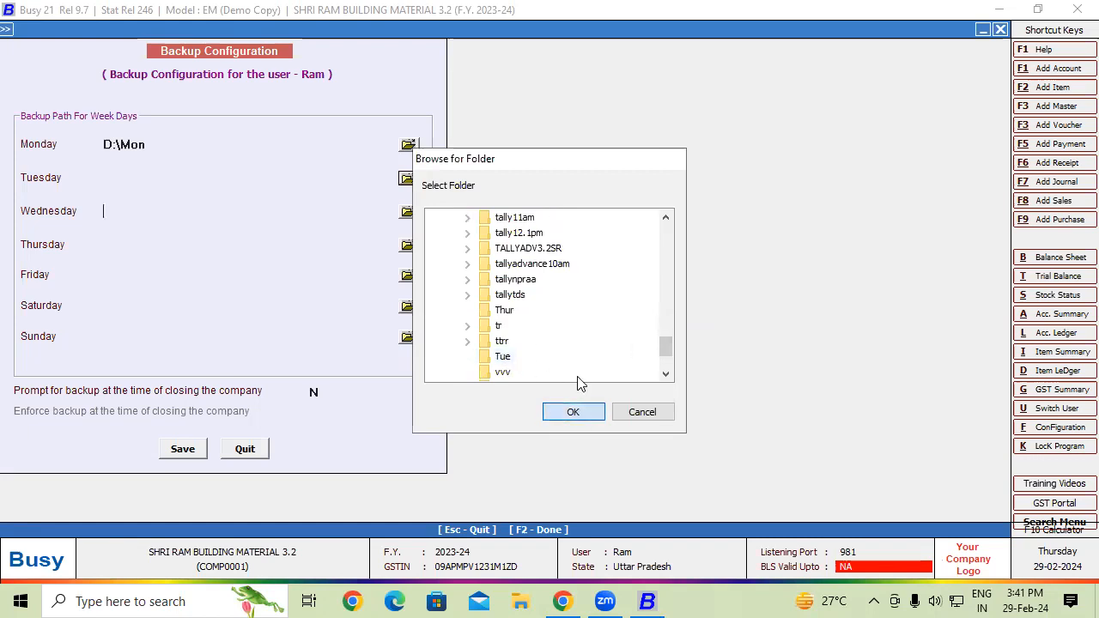
- Browse Local Disk (D:) and select the Wed folder for Wednesday's backup path
{"action": "left_click", "coordinate": [411, 212]}
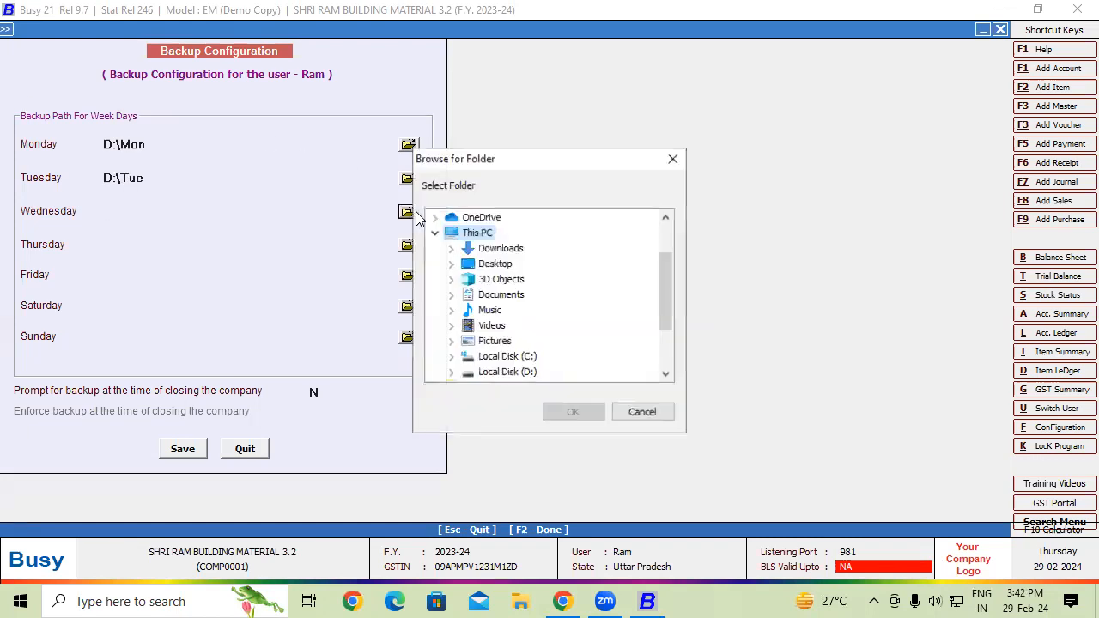
{"action": "double_click", "coordinate": [526, 372]}
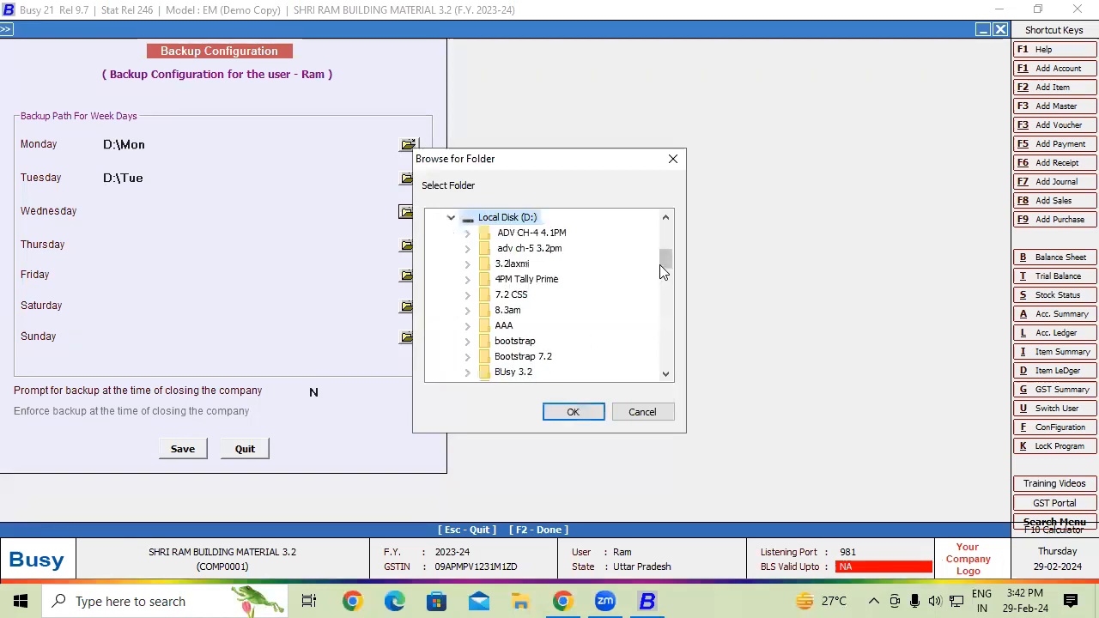
{"action": "left_click_drag", "start_coordinate": [664, 254], "coordinate": [663, 350]}
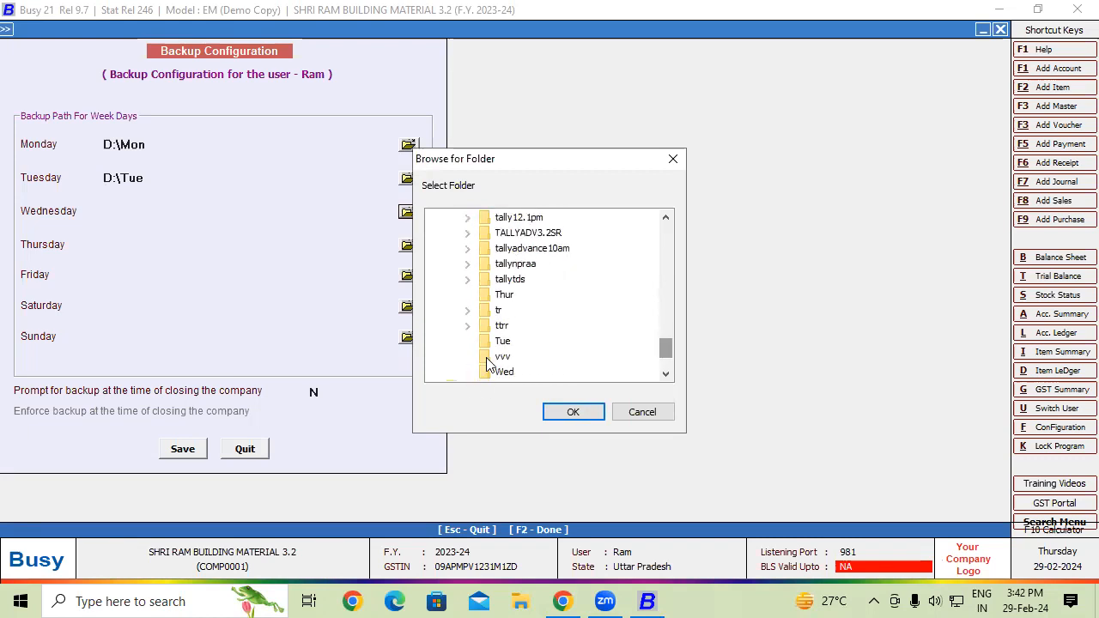
{"action": "left_click", "coordinate": [505, 372]}
- Confirm D:\Wed for Wednesday and set Thursday's backup path to D:\Thur
{"action": "left_click", "coordinate": [573, 412]}
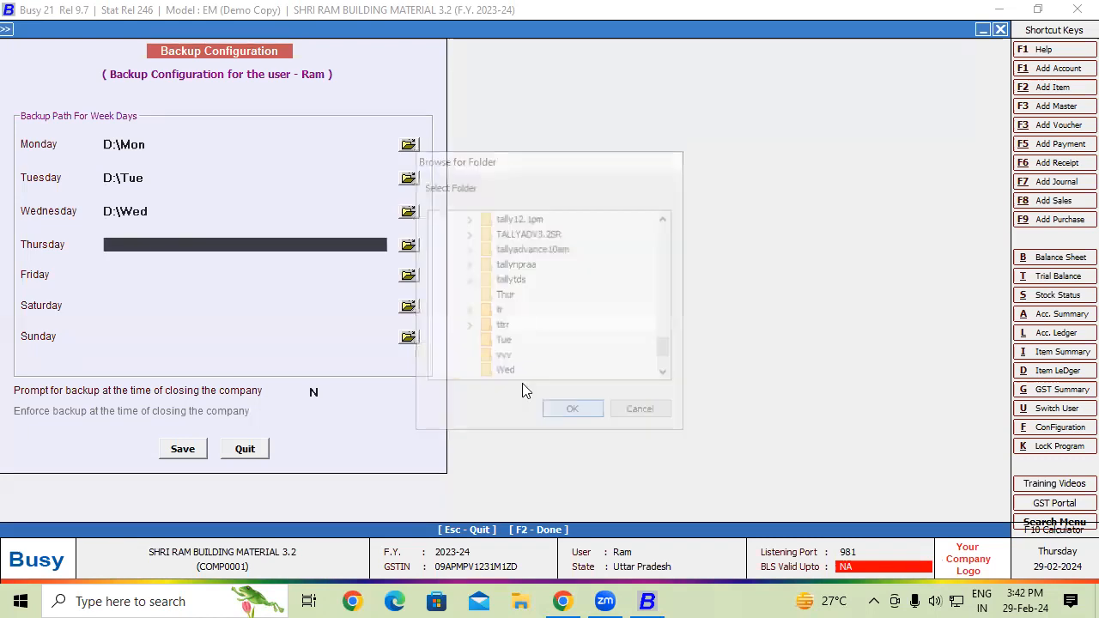
{"action": "left_click", "coordinate": [408, 247]}
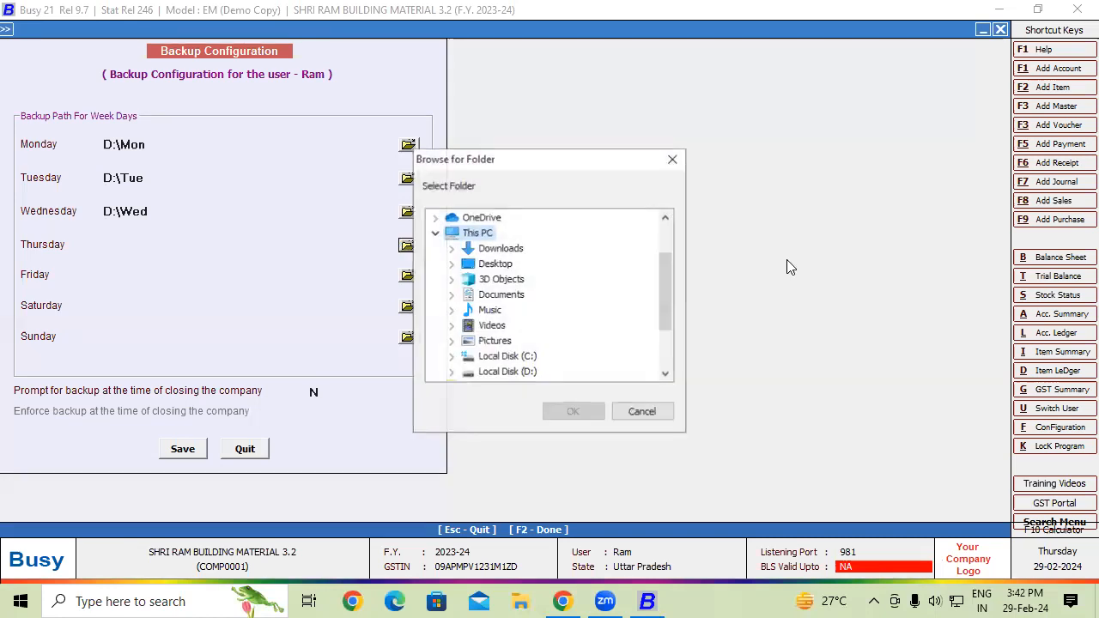
{"action": "double_click", "coordinate": [520, 372]}
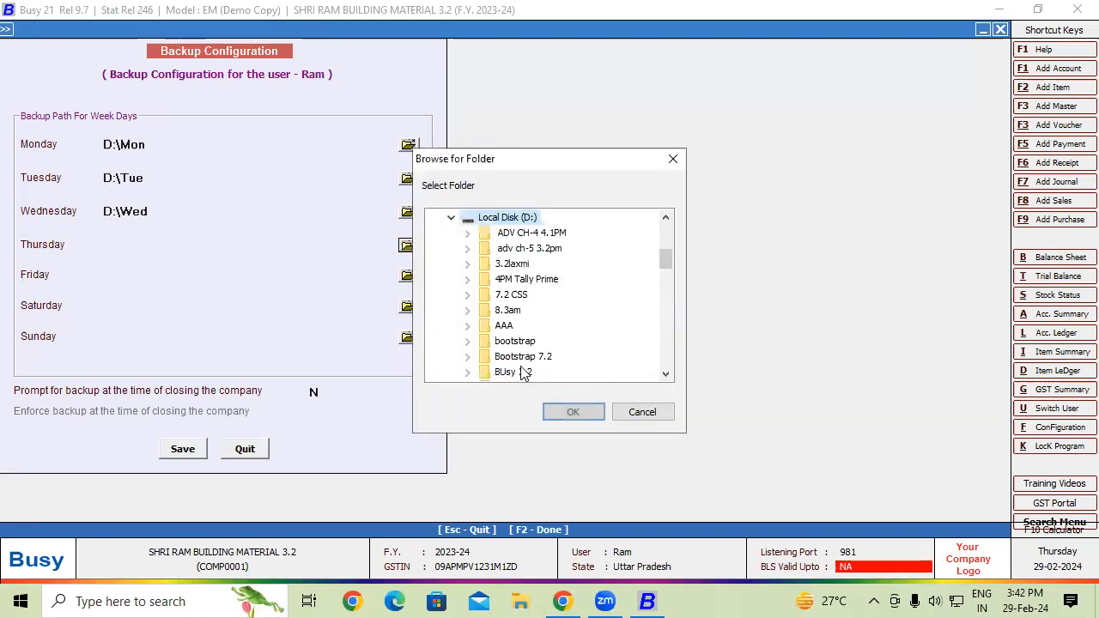
{"action": "left_click_drag", "start_coordinate": [667, 269], "coordinate": [652, 309]}
{"action": "scroll", "coordinate": [651, 317], "scroll_direction": "down", "scroll_amount": 5}
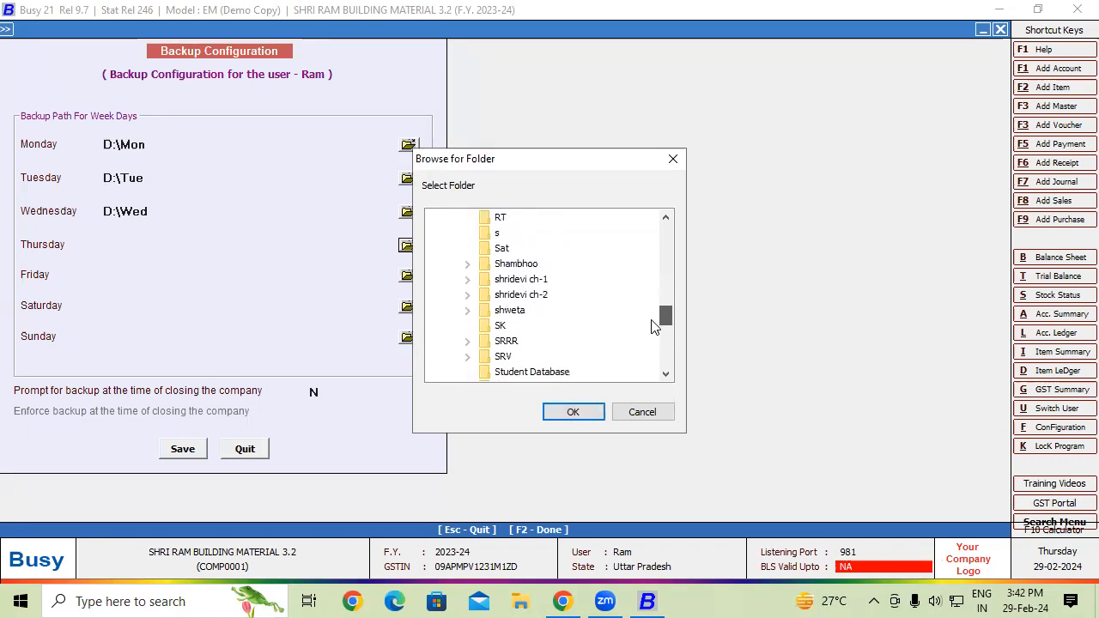
{"action": "scroll", "coordinate": [651, 343], "scroll_direction": "down", "scroll_amount": 3}
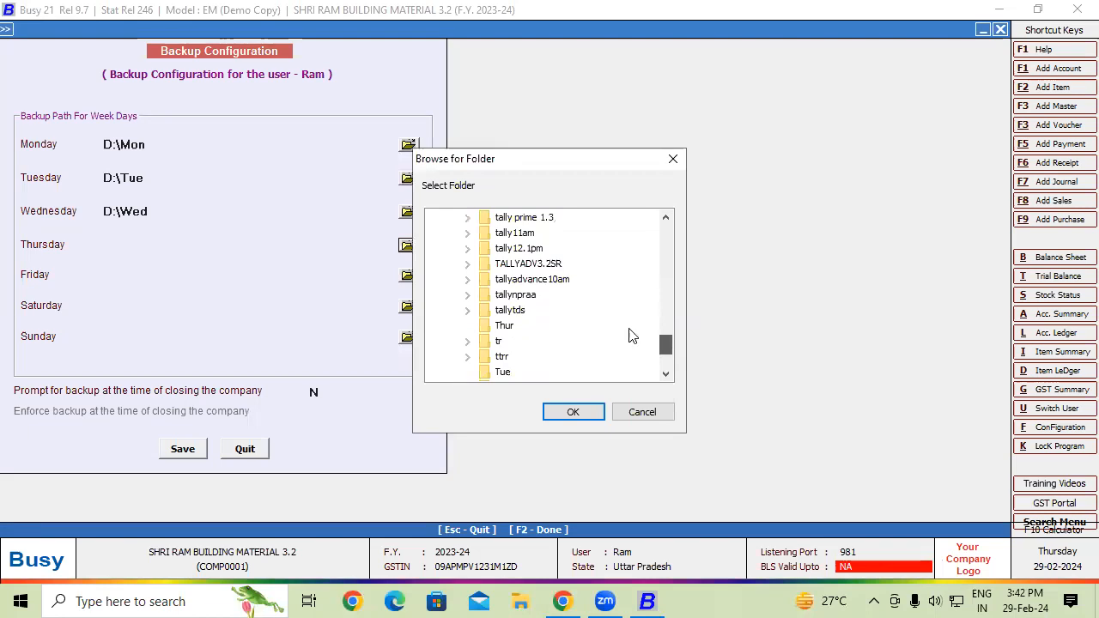
{"action": "left_click", "coordinate": [489, 325]}
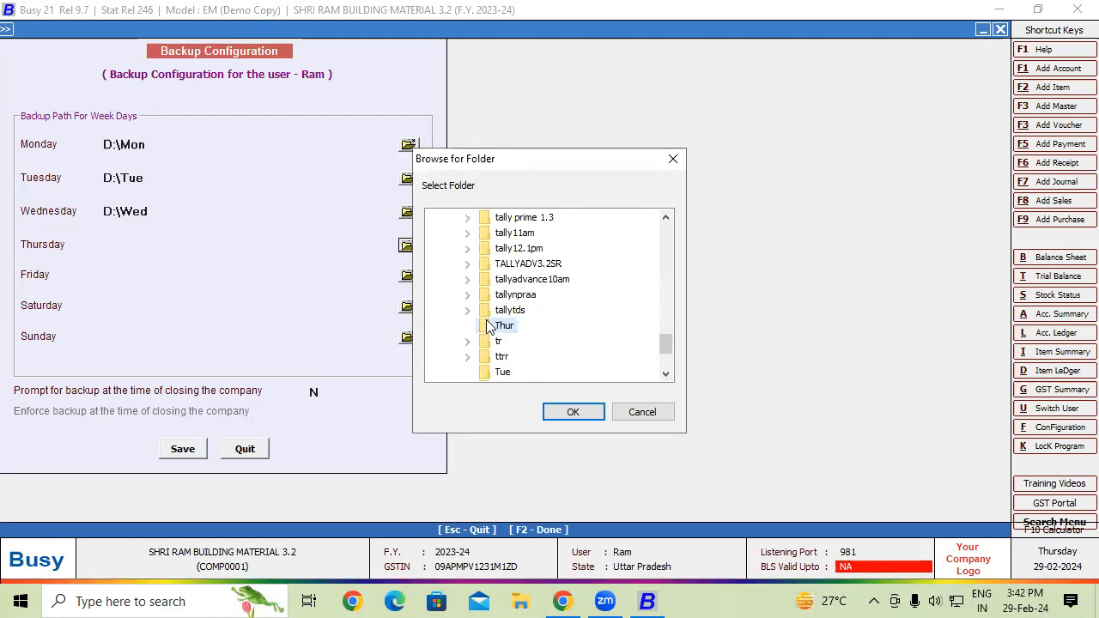
{"action": "left_click", "coordinate": [577, 410]}
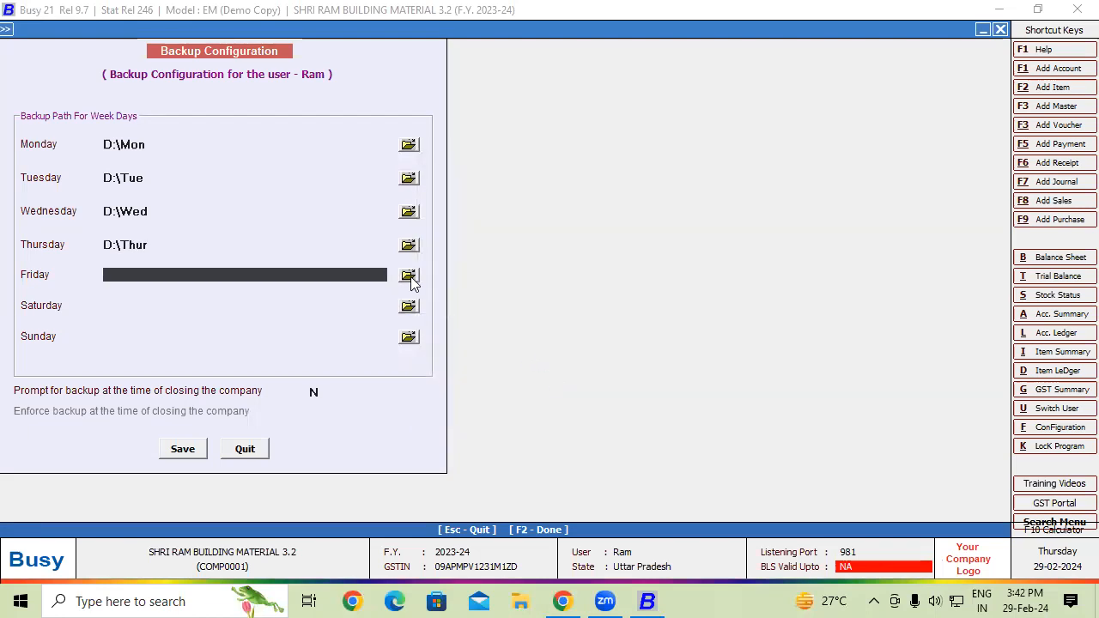
- Set Friday's and Saturday's backup paths to D:\Fri and D:\Sat
{"action": "left_click", "coordinate": [408, 276]}
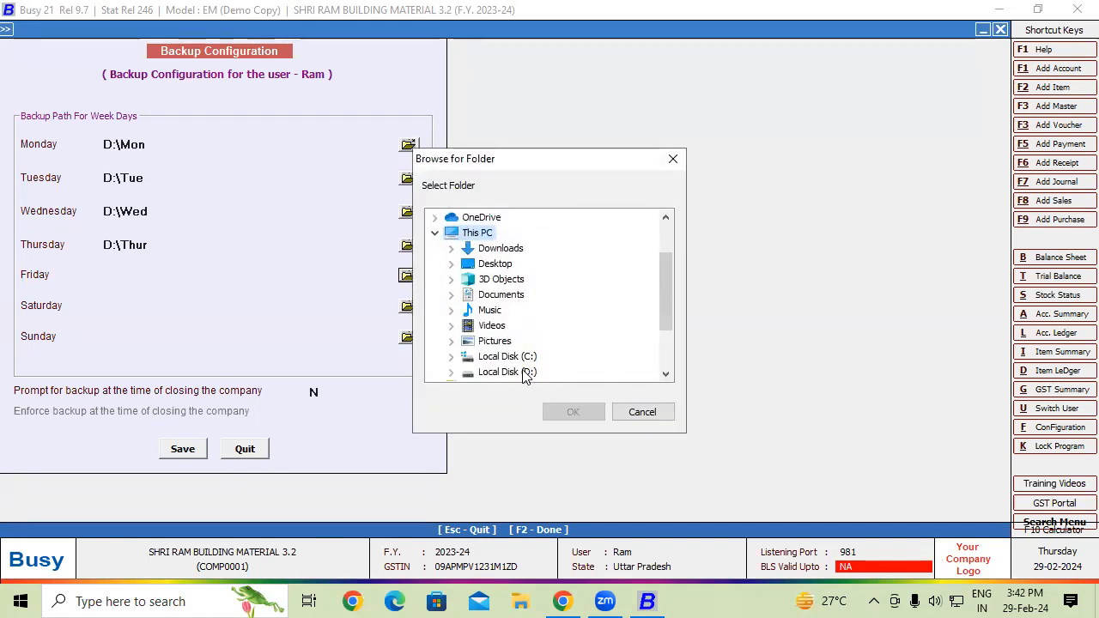
{"action": "double_click", "coordinate": [506, 372]}
{"action": "left_click_drag", "start_coordinate": [668, 254], "coordinate": [665, 283]}
{"action": "left_click", "coordinate": [500, 264]}
{"action": "left_click", "coordinate": [573, 412]}
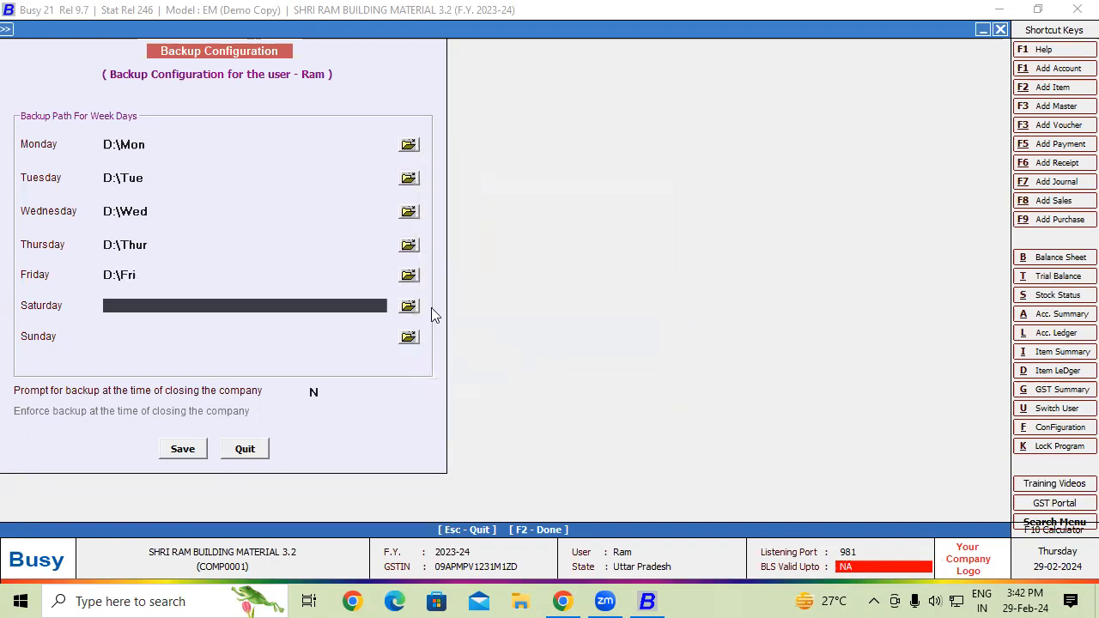
{"action": "left_click", "coordinate": [409, 307]}
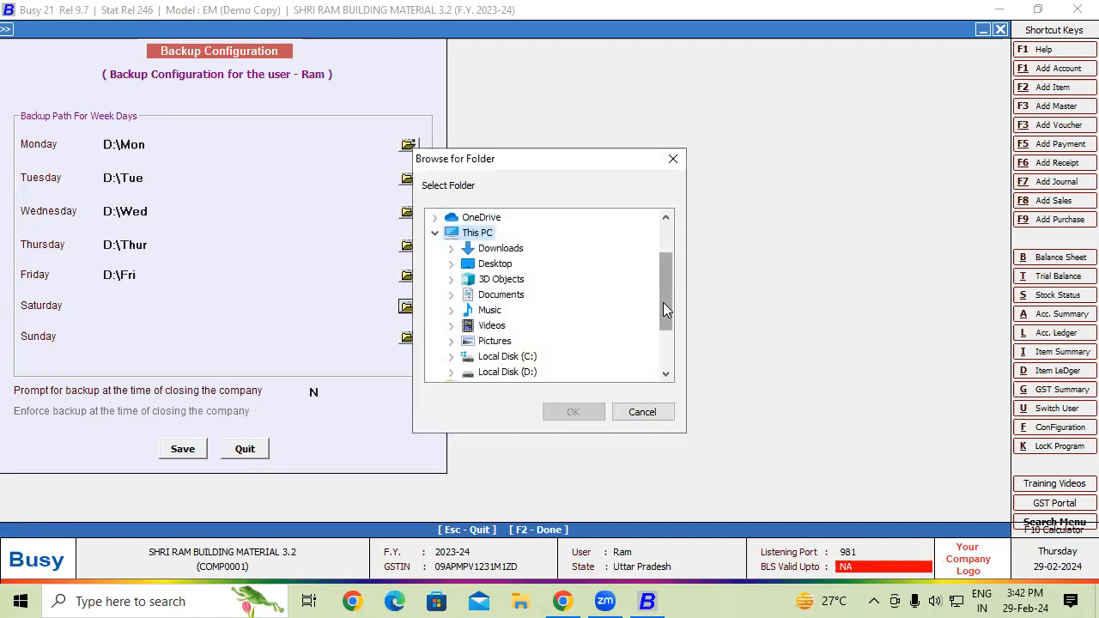
{"action": "left_click", "coordinate": [507, 371]}
{"action": "left_click_drag", "start_coordinate": [664, 259], "coordinate": [662, 309]}
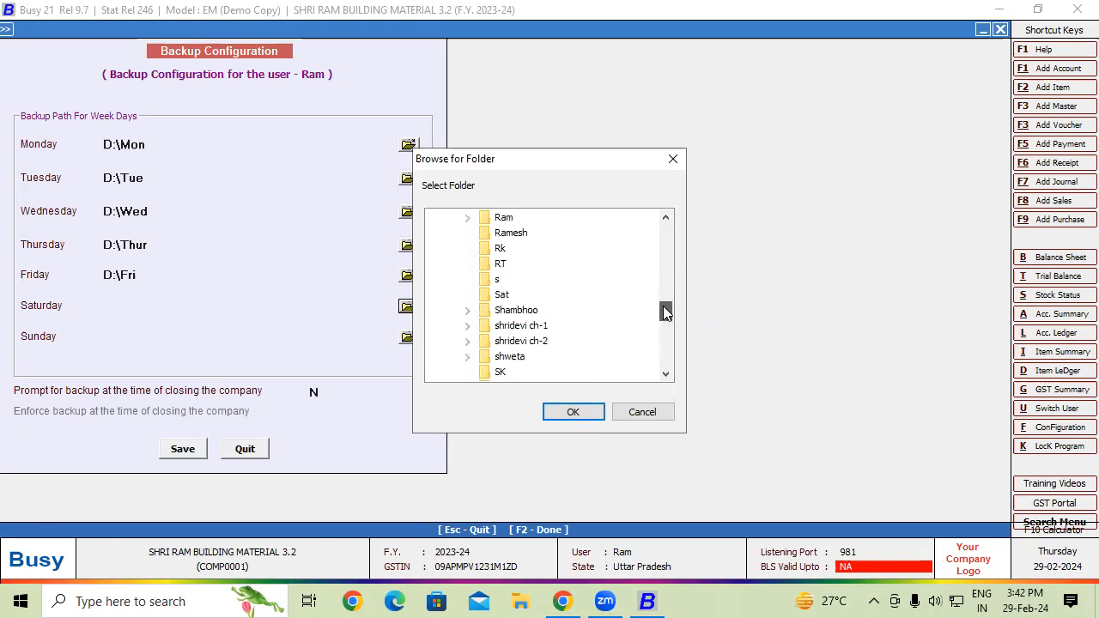
{"action": "left_click", "coordinate": [504, 296]}
{"action": "left_click", "coordinate": [575, 414]}
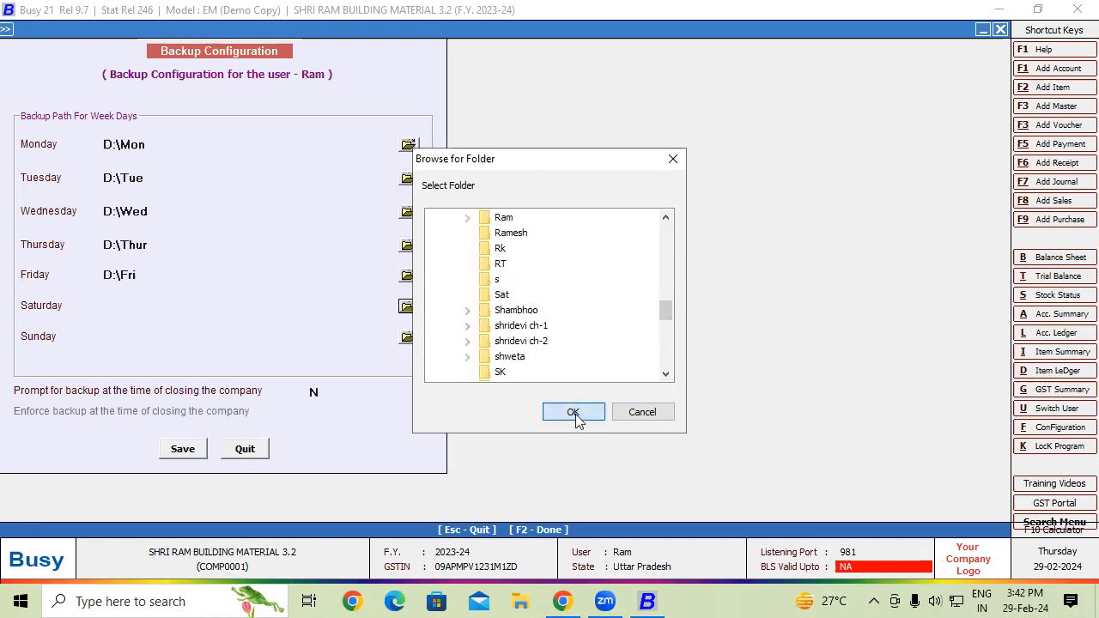
- Set Sunday's backup path to D:\Sun
{"action": "left_click", "coordinate": [409, 337]}
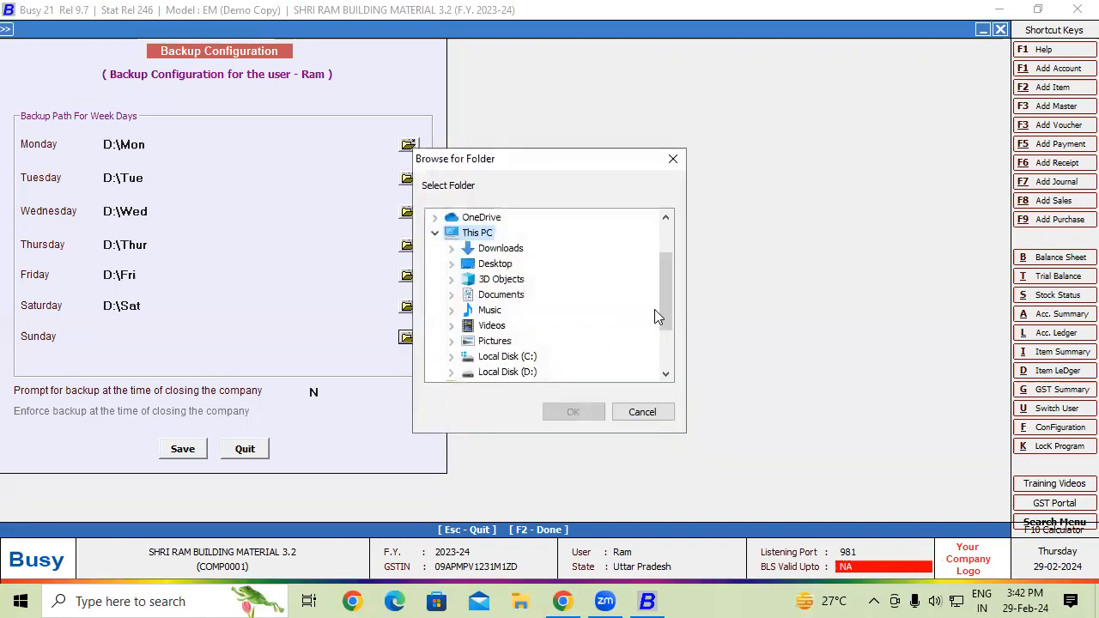
{"action": "left_click", "coordinate": [523, 373]}
{"action": "left_click_drag", "start_coordinate": [662, 261], "coordinate": [662, 327]}
{"action": "left_click", "coordinate": [501, 359]}
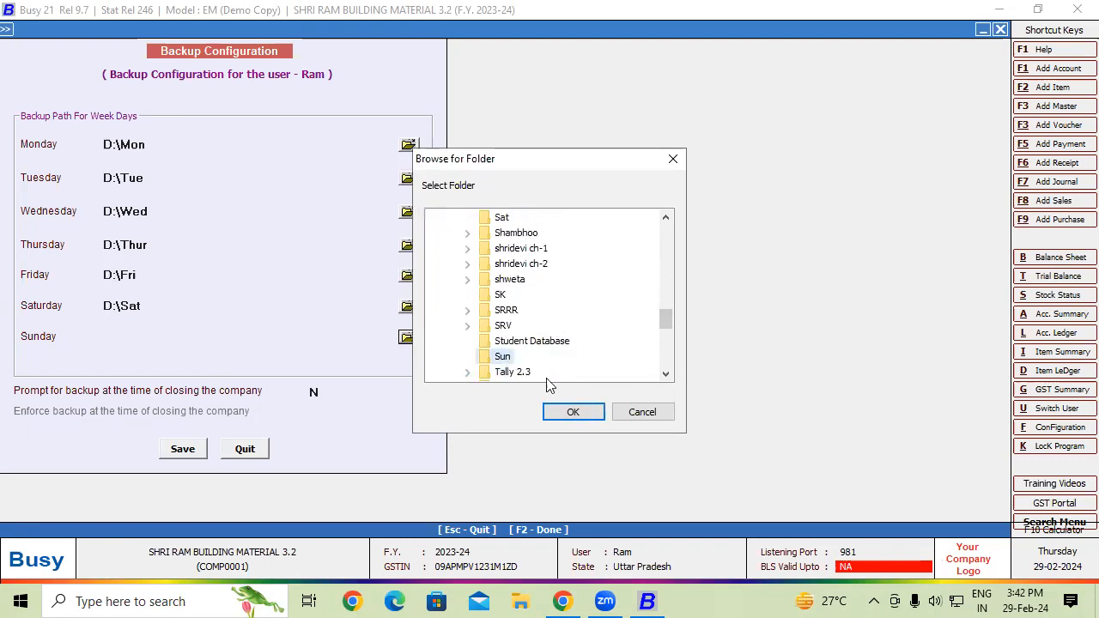
{"action": "left_click", "coordinate": [576, 412]}
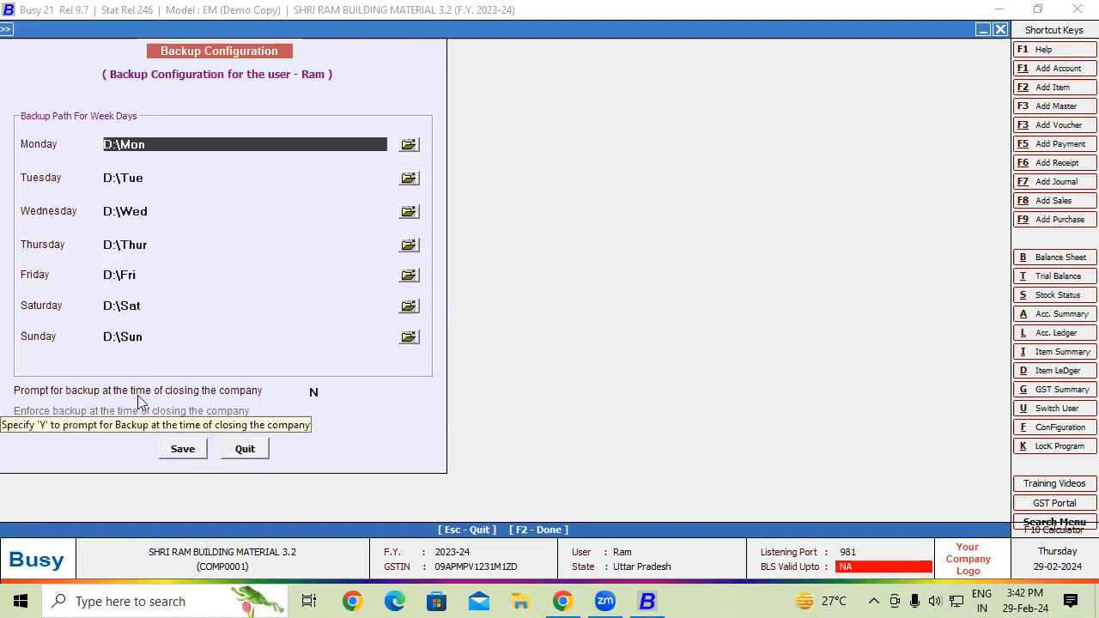
- Set Prompt and Enforce backup at closing to Y and save the configuration
{"action": "left_click", "coordinate": [311, 393]}
{"action": "type", "text": "Y"}
{"action": "left_click", "coordinate": [313, 411]}
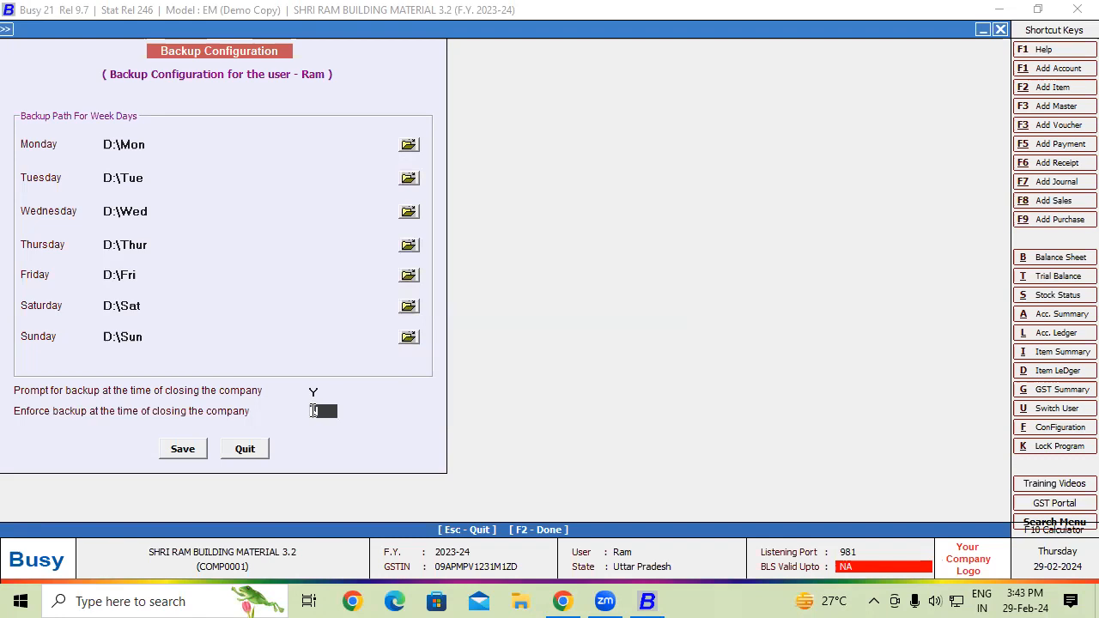
{"action": "type", "text": "Y"}
{"action": "left_click", "coordinate": [178, 451]}
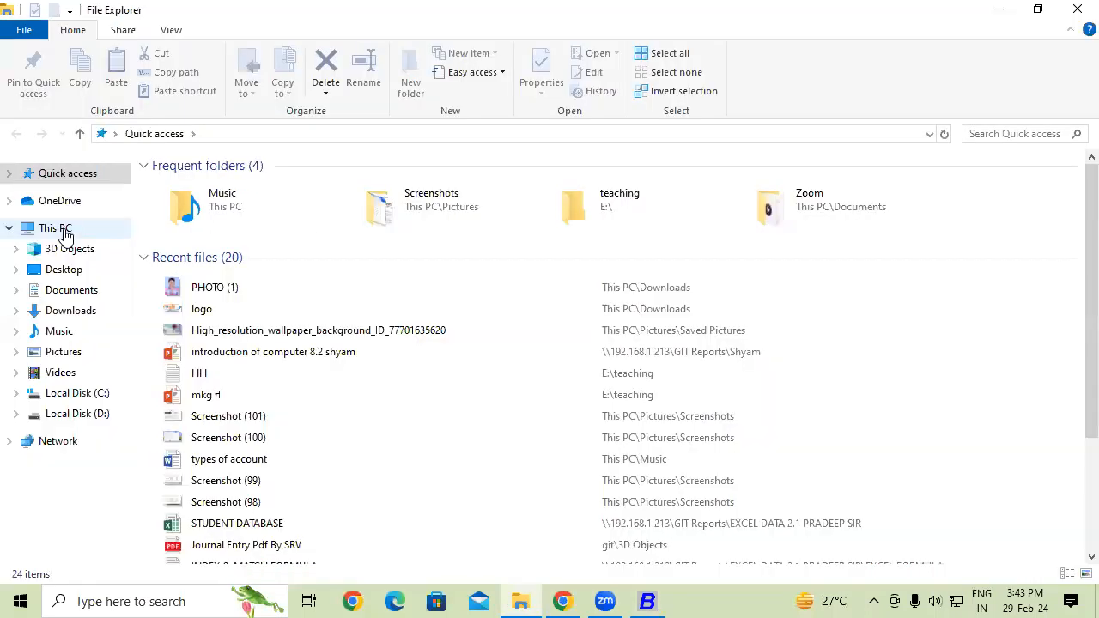
- Open This PC > Local Disk (D:) > Thur, confirm it is empty, and close File Explorer
{"action": "left_click", "coordinate": [61, 229]}
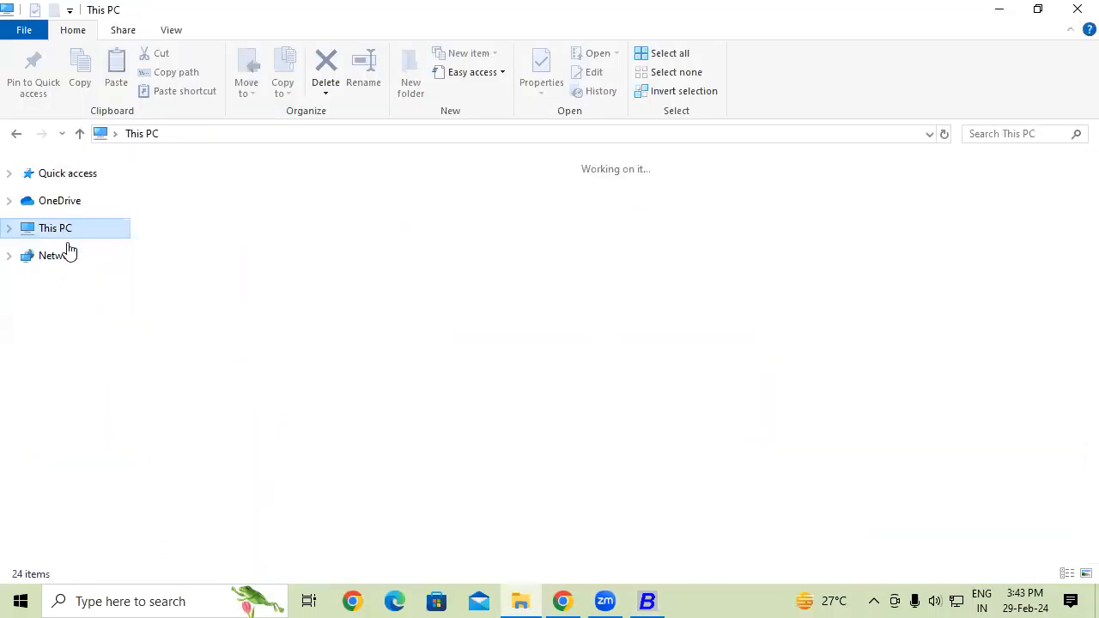
{"action": "double_click", "coordinate": [441, 317]}
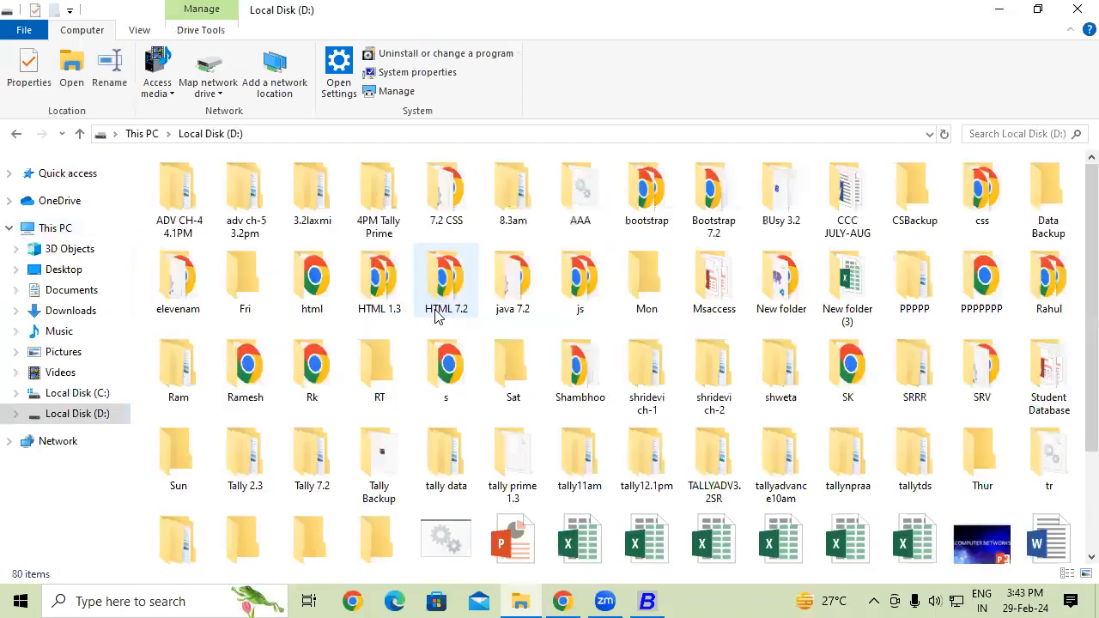
{"action": "scroll", "coordinate": [1076, 283], "scroll_direction": "down", "scroll_amount": 2}
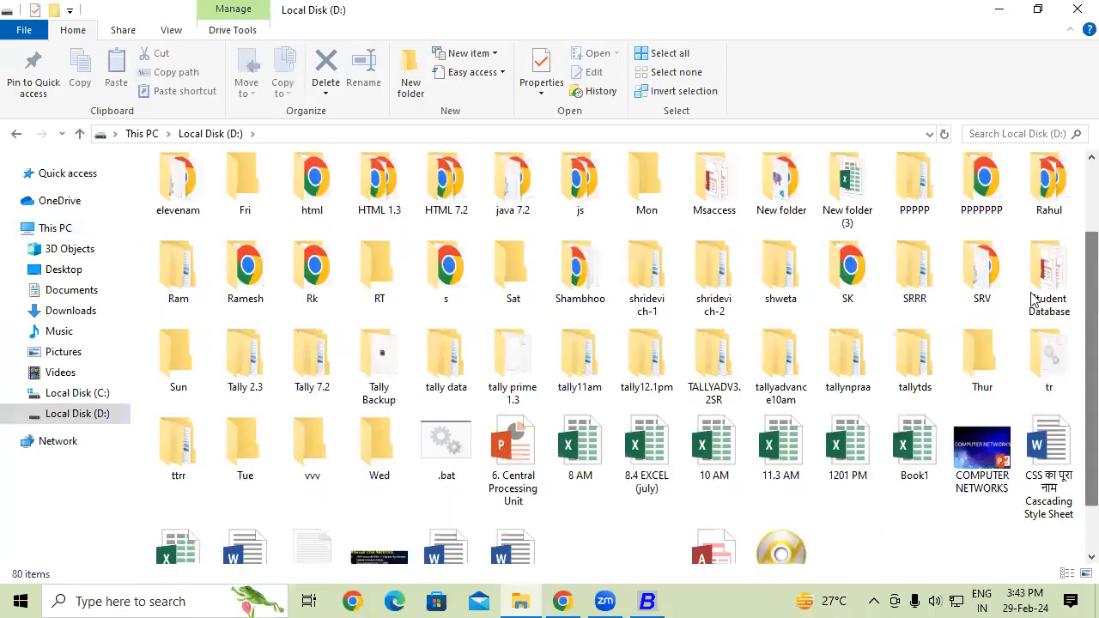
{"action": "double_click", "coordinate": [996, 378]}
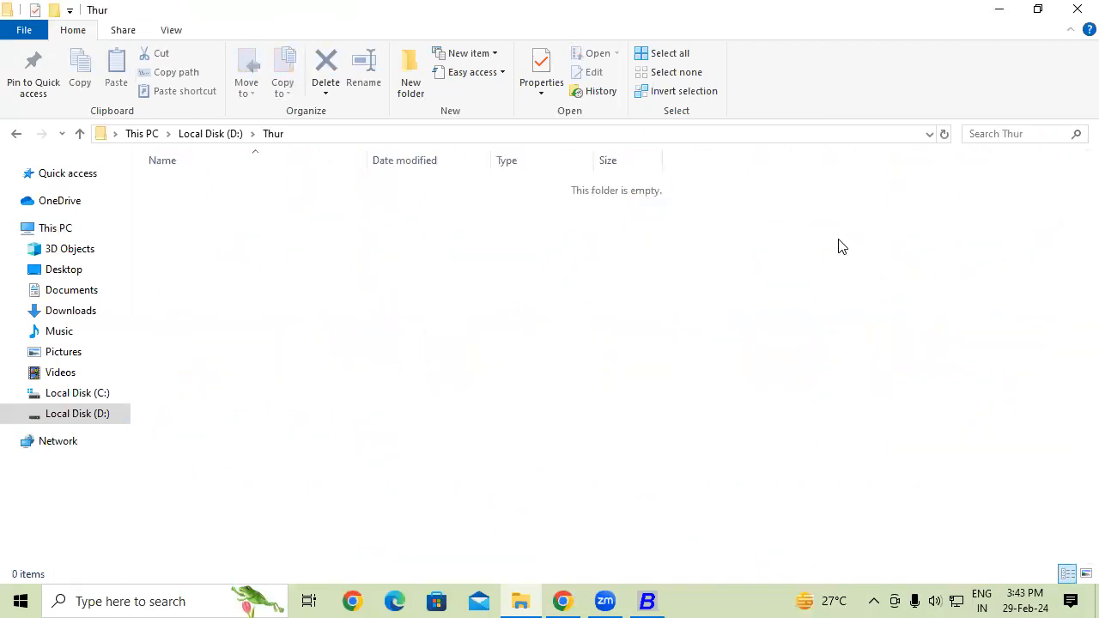
{"action": "left_click", "coordinate": [1075, 7]}
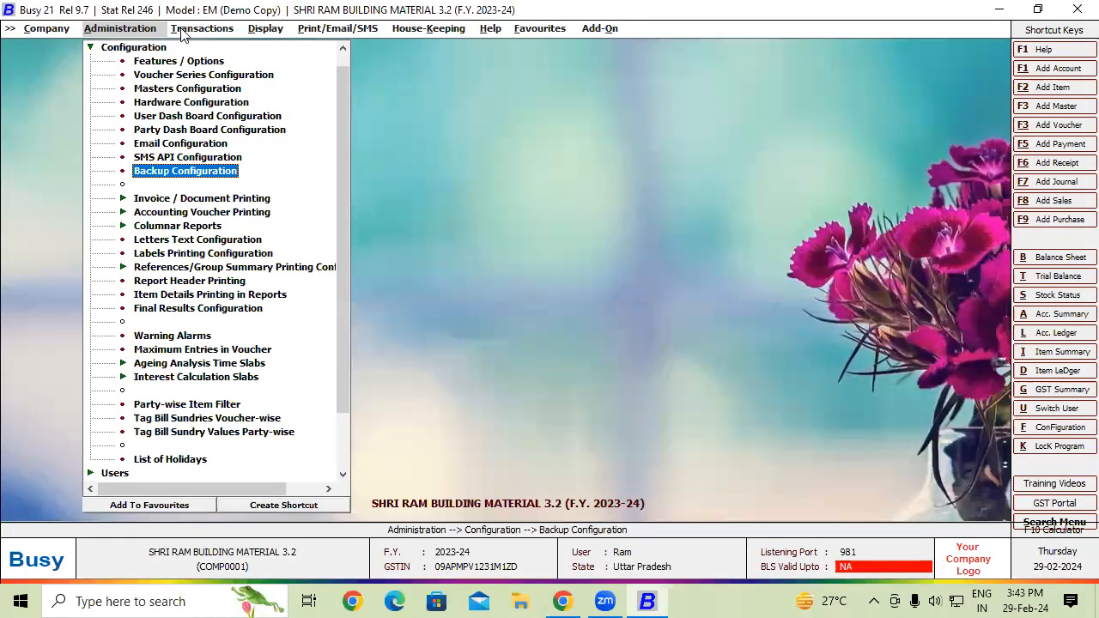
- Start a new sales voucher with party Cash as an Un-Registered dealer
{"action": "left_click", "coordinate": [198, 29]}
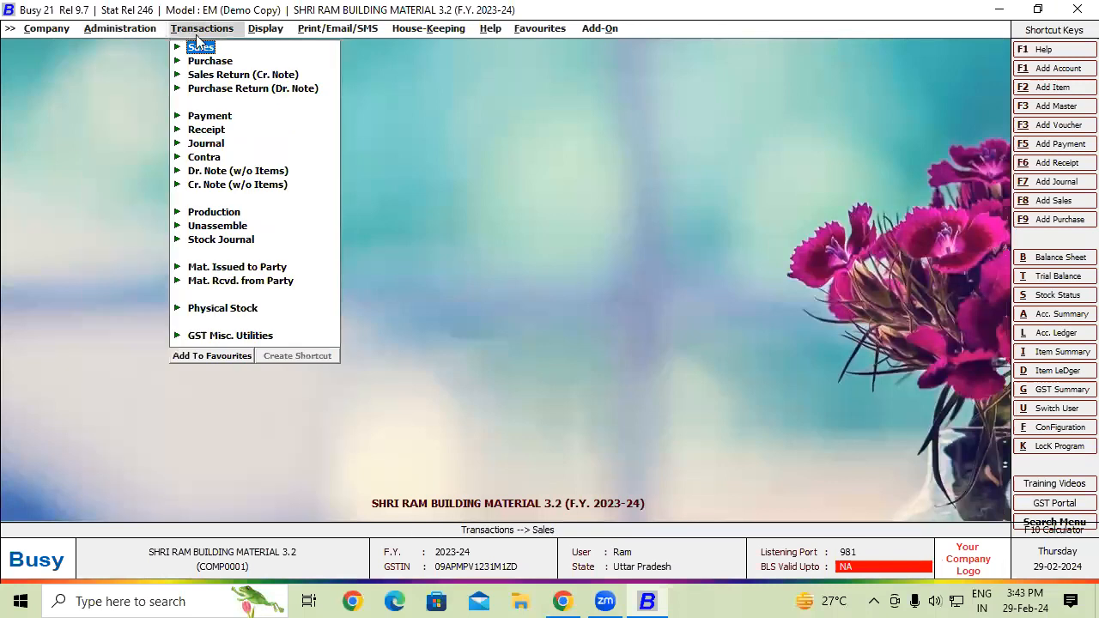
{"action": "left_click", "coordinate": [201, 47]}
{"action": "left_click", "coordinate": [228, 62]}
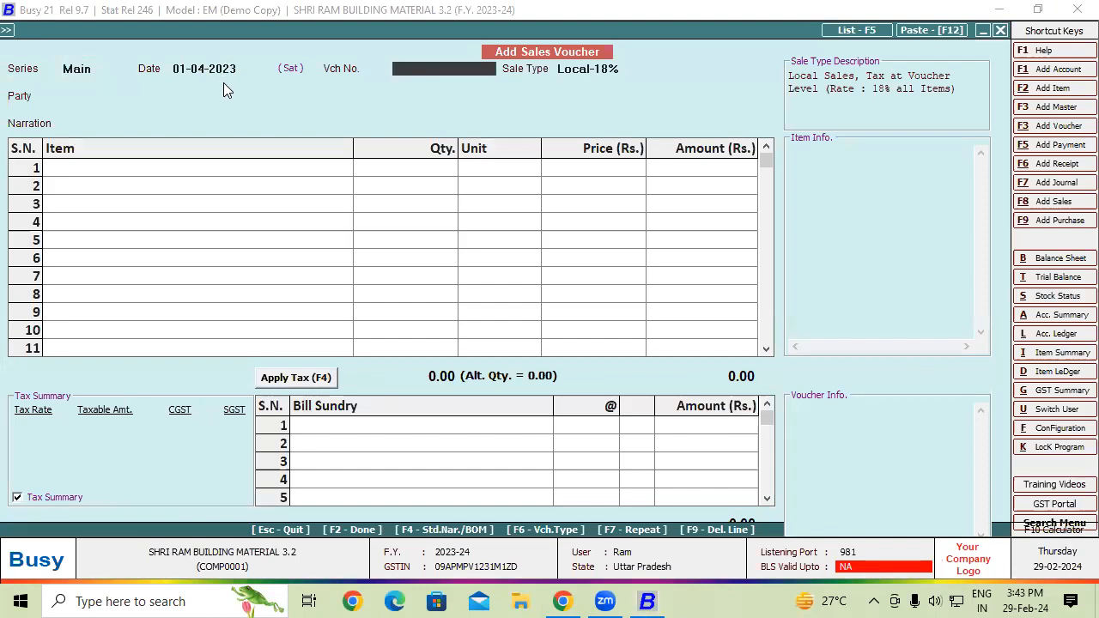
{"action": "type", "text": "2902"}
{"action": "key", "text": "Return"}
{"action": "key", "text": "Return"}
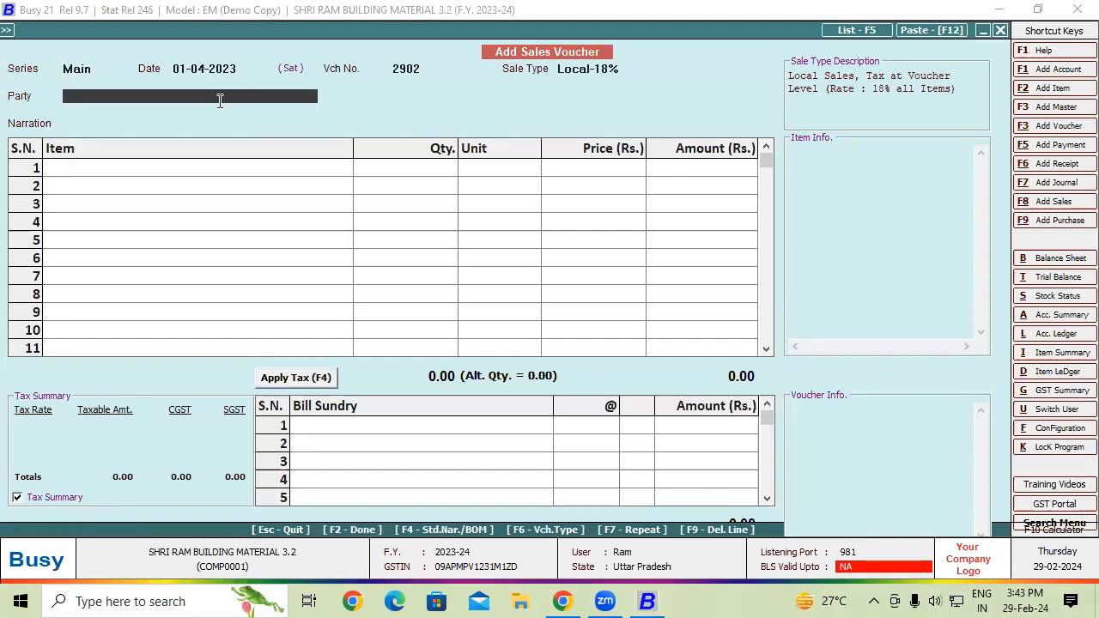
{"action": "type", "text": "ca"}
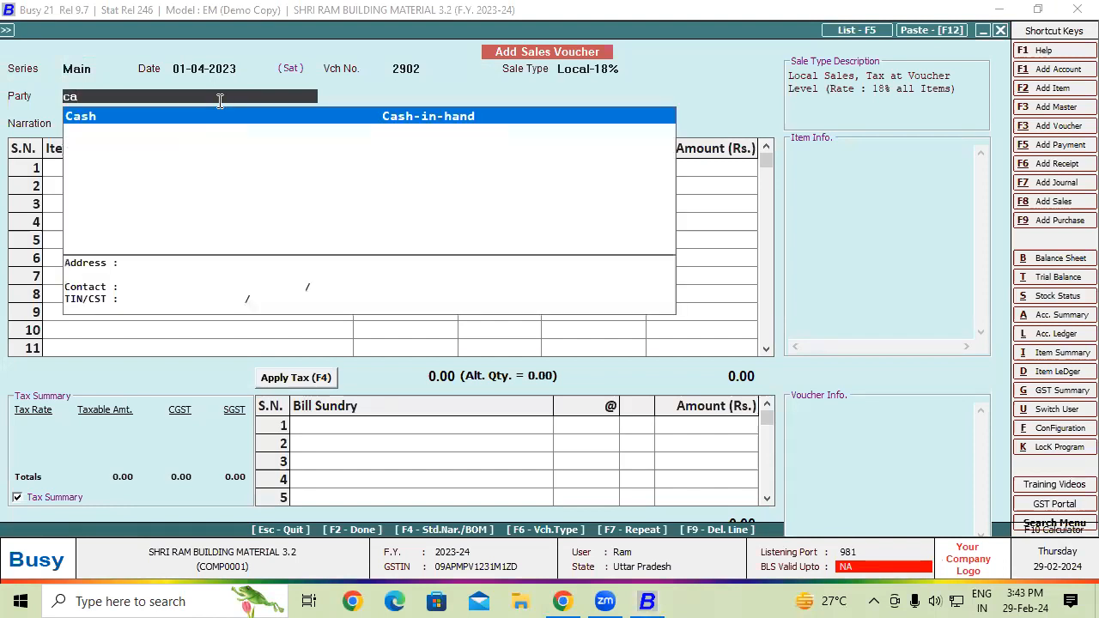
{"action": "key", "text": "Return"}
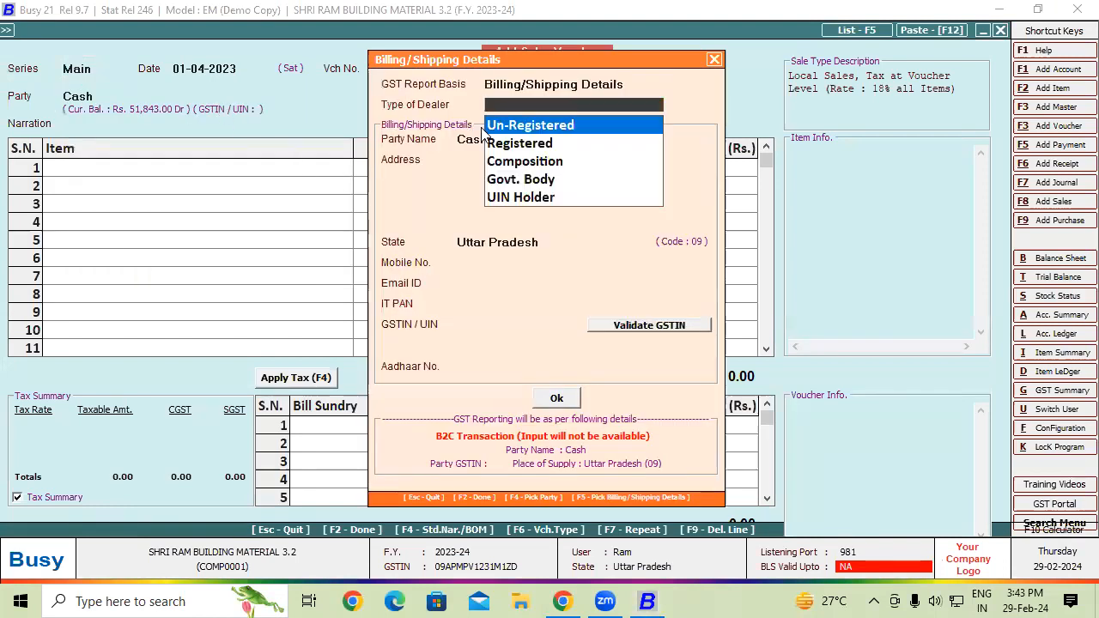
{"action": "left_click", "coordinate": [560, 127]}
{"action": "left_click", "coordinate": [559, 399]}
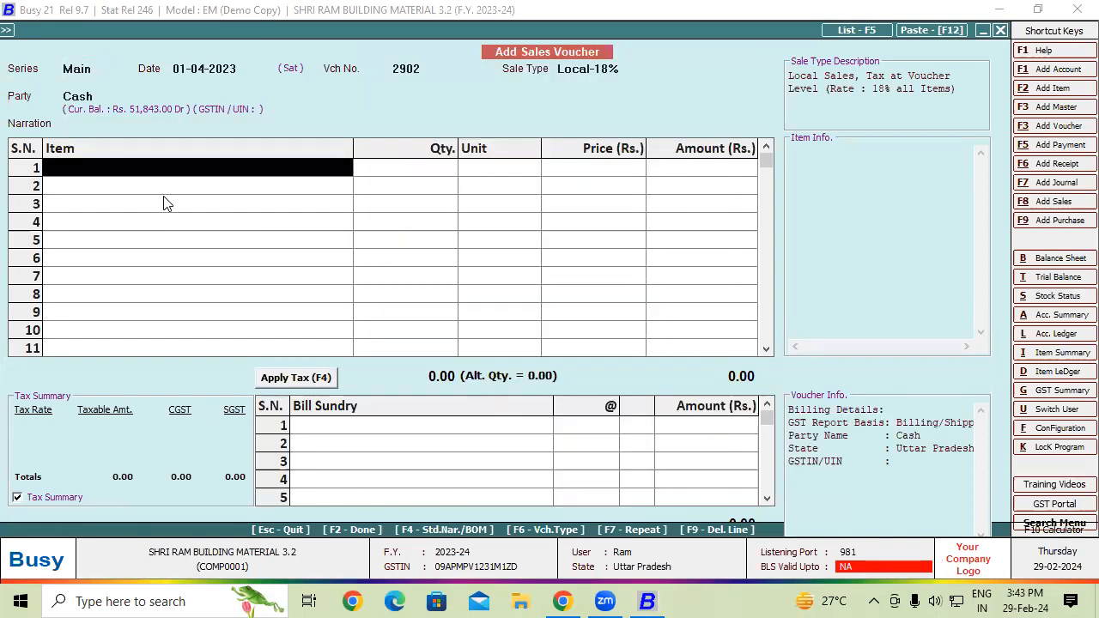
- Add one VIVO Y15 4GB /64GB, serial 421240, at 13,500 and apply GST
{"action": "type", "text": "v"}
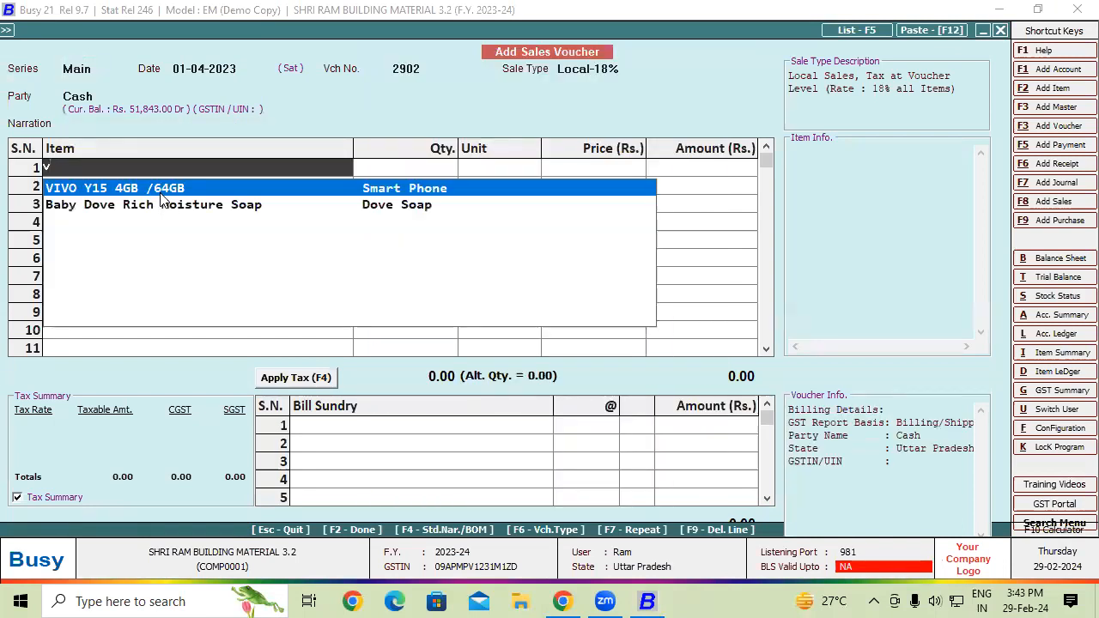
{"action": "key", "text": "Return"}
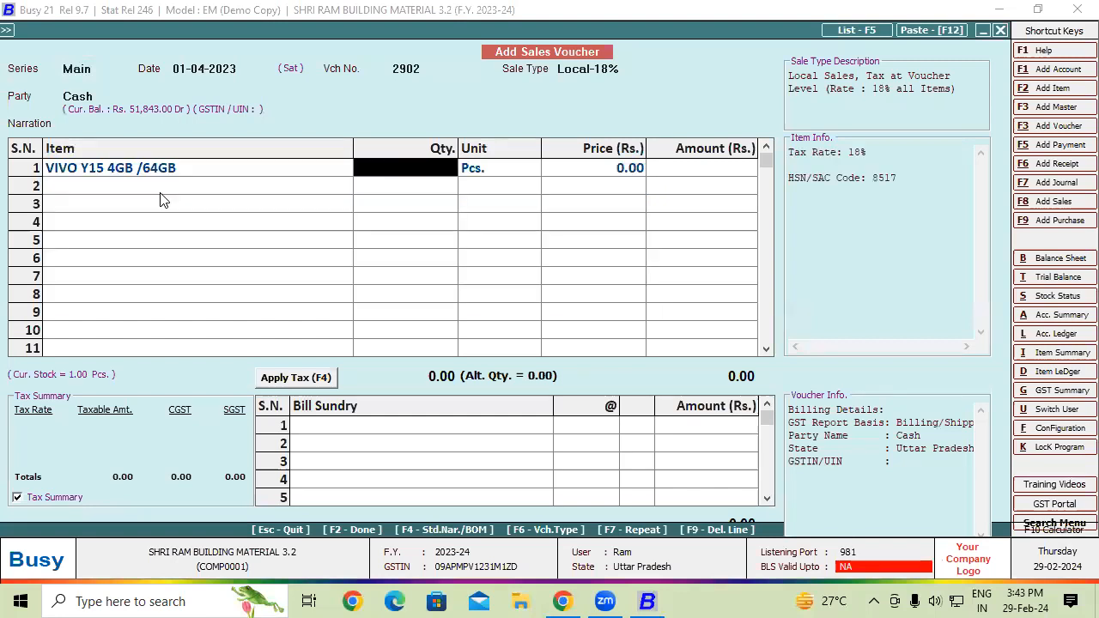
{"action": "type", "text": "1"}
{"action": "key", "text": "Return"}
{"action": "key", "text": "Return"}
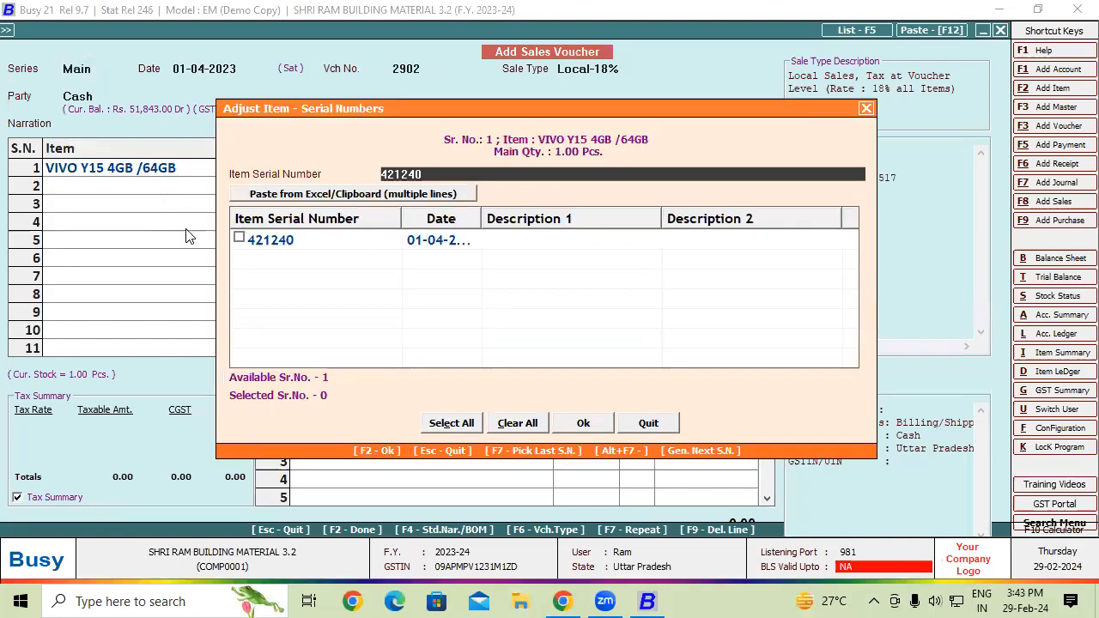
{"action": "left_click", "coordinate": [240, 239]}
{"action": "left_click", "coordinate": [584, 424]}
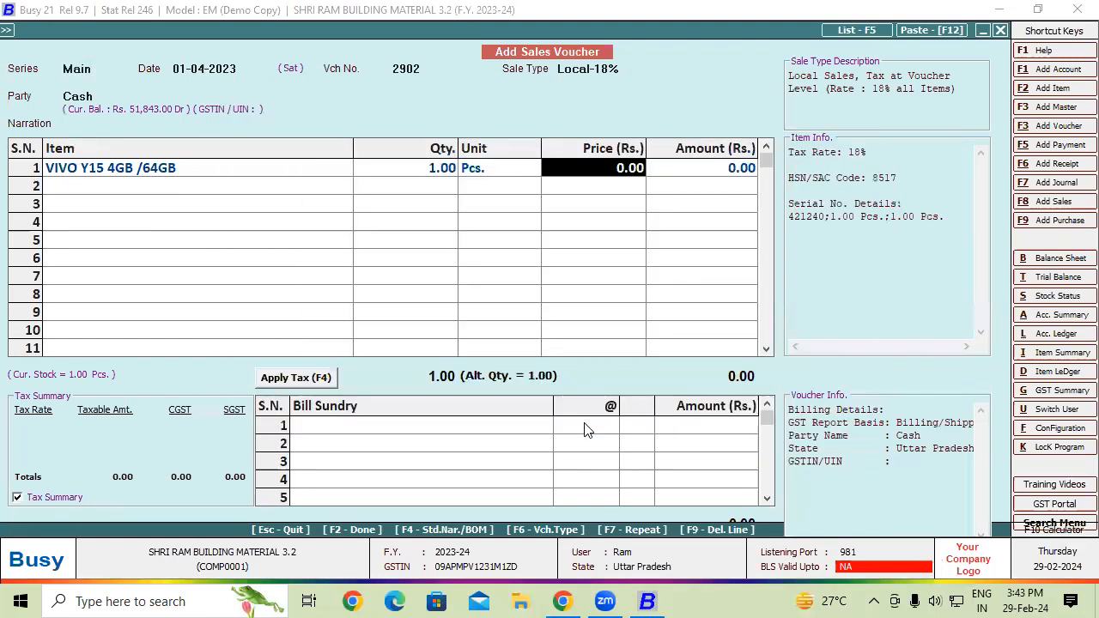
{"action": "type", "text": "1"}
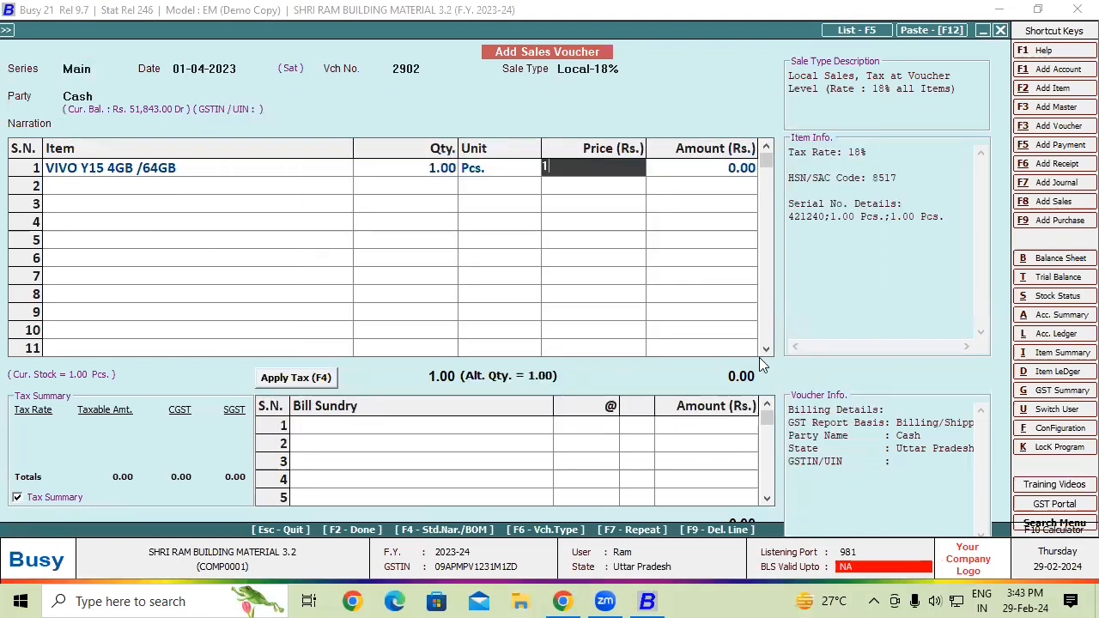
{"action": "type", "text": "3,500"}
{"action": "key", "text": "Return"}
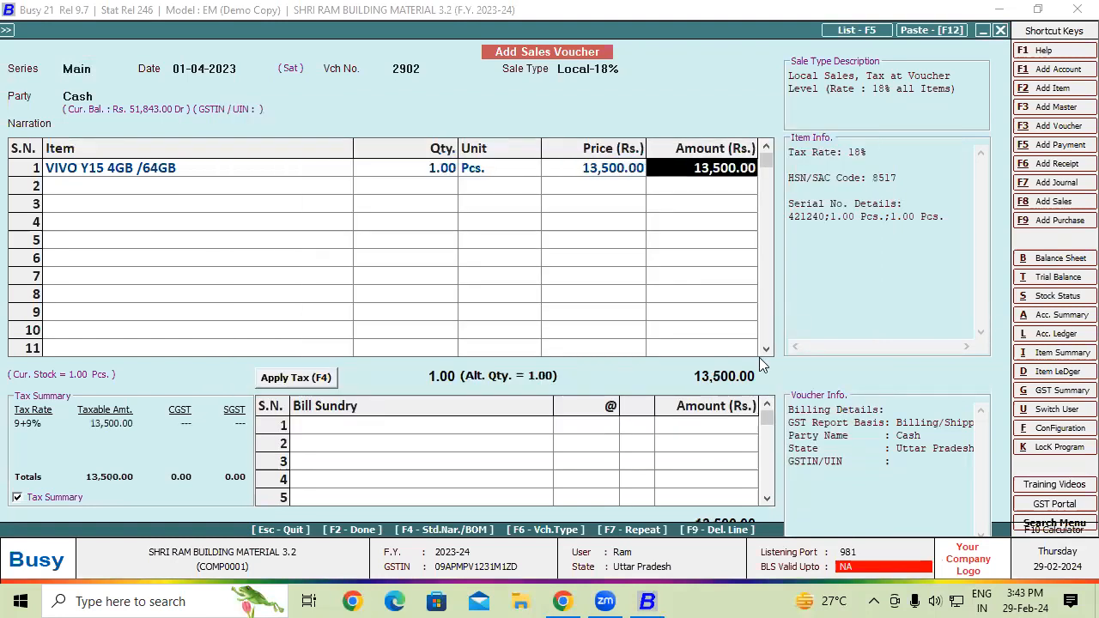
{"action": "left_click", "coordinate": [328, 379]}
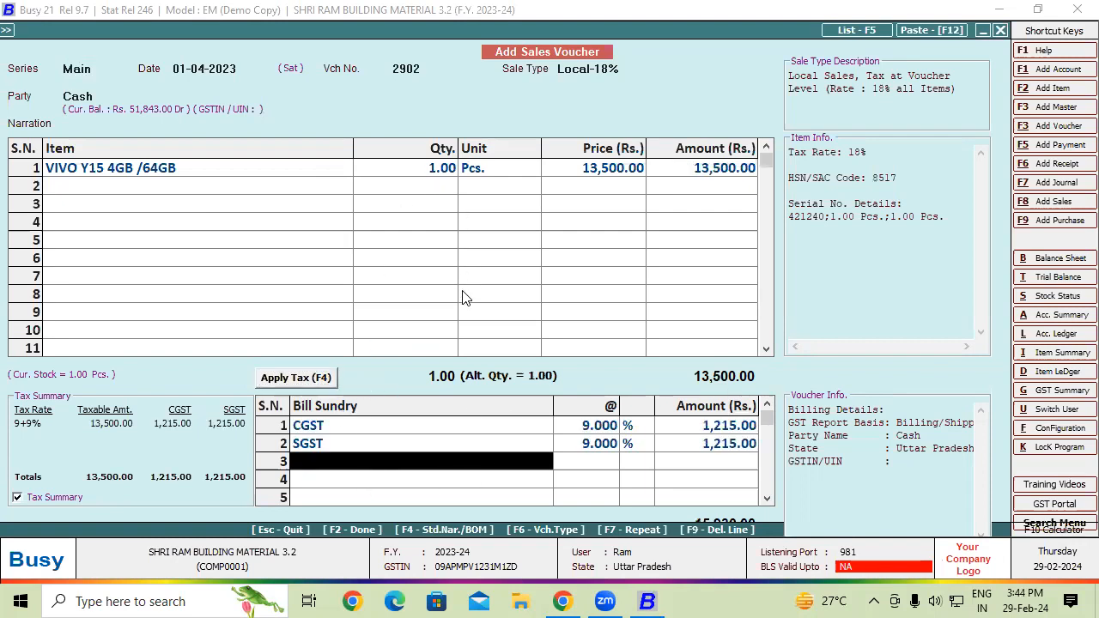
- Begin saving the voucher, then decline and stay to review the item grid and SGST row
{"action": "key", "text": "F2"}
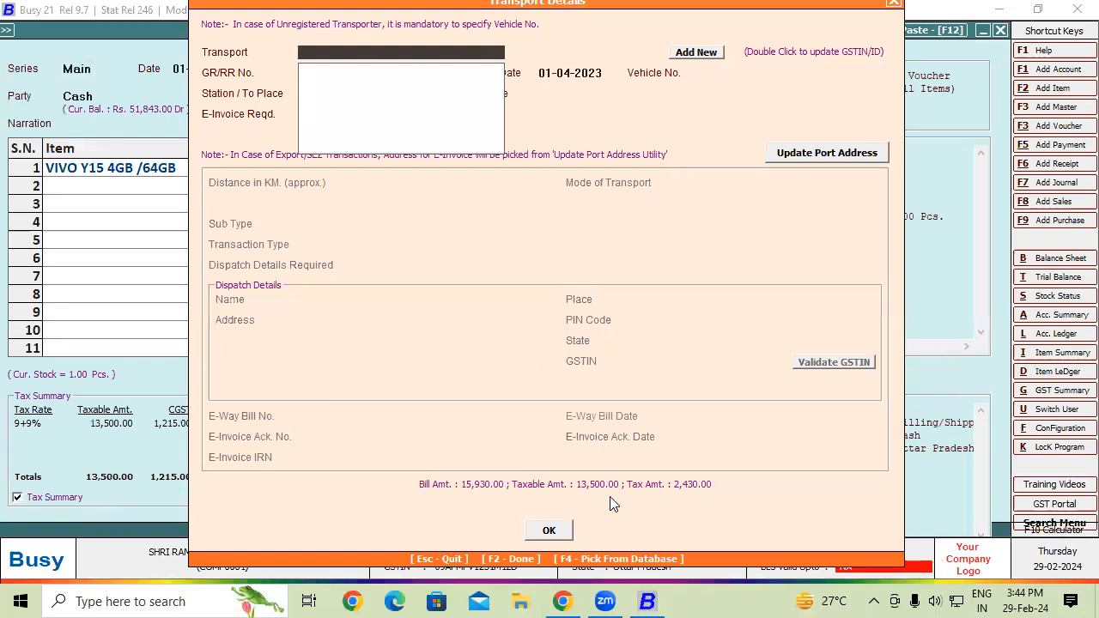
{"action": "left_click", "coordinate": [566, 530]}
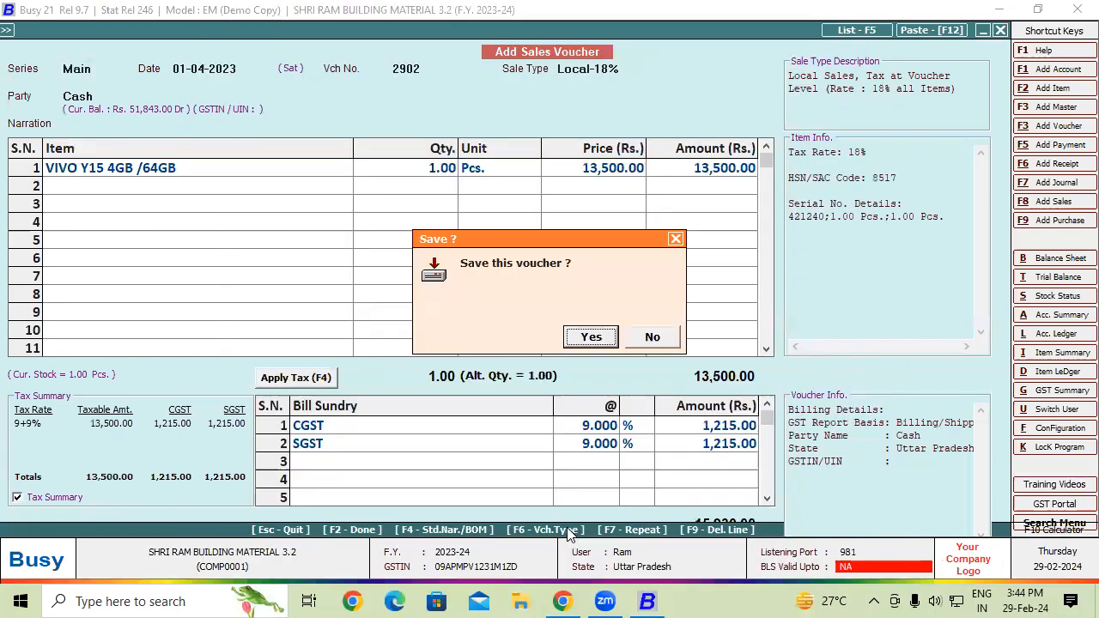
{"action": "left_click", "coordinate": [653, 337]}
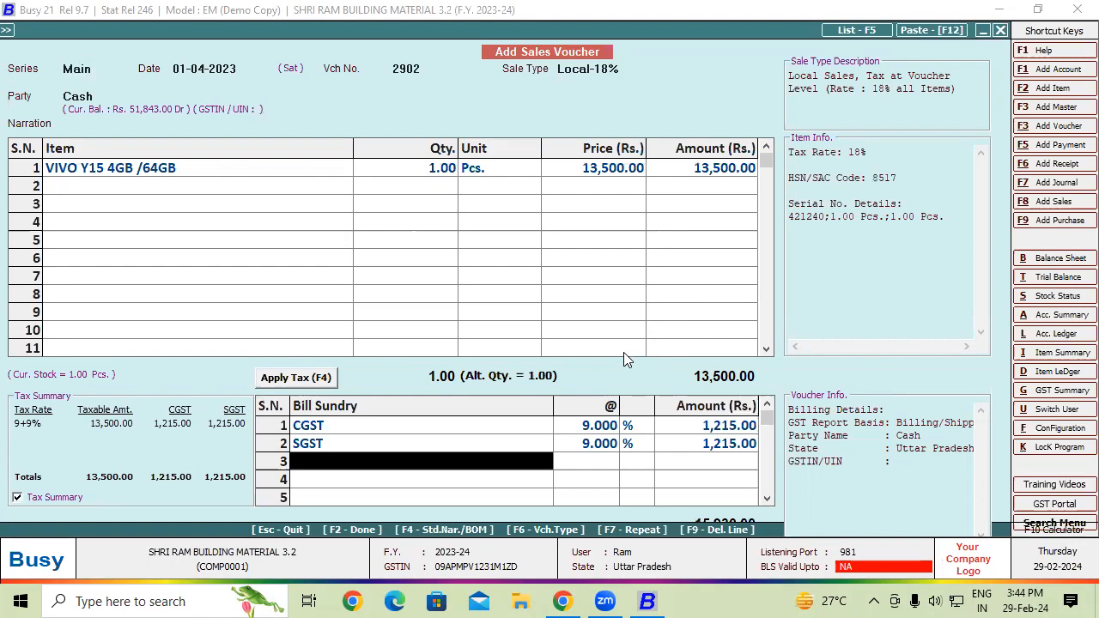
{"action": "left_click", "coordinate": [362, 286]}
{"action": "left_click", "coordinate": [412, 442]}
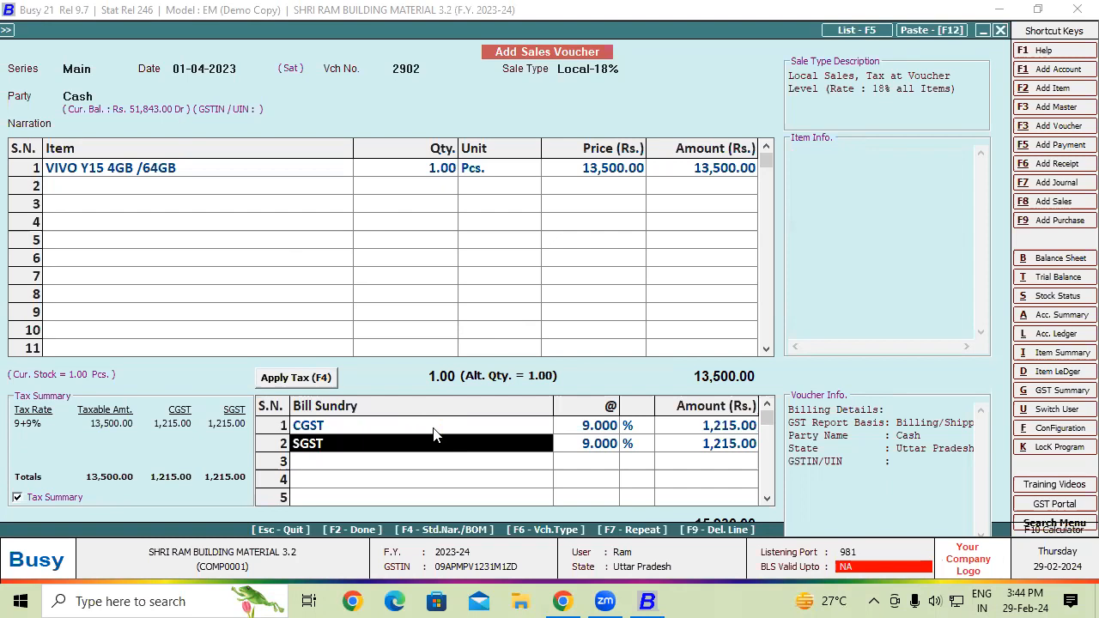
{"action": "key", "text": "Escape"}
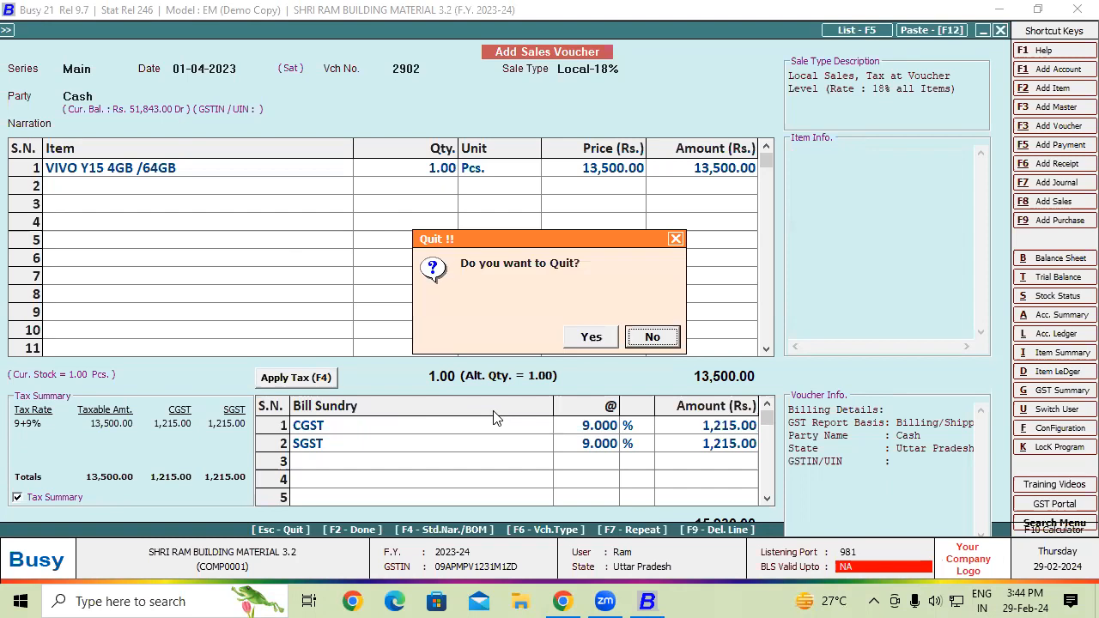
{"action": "left_click", "coordinate": [653, 337]}
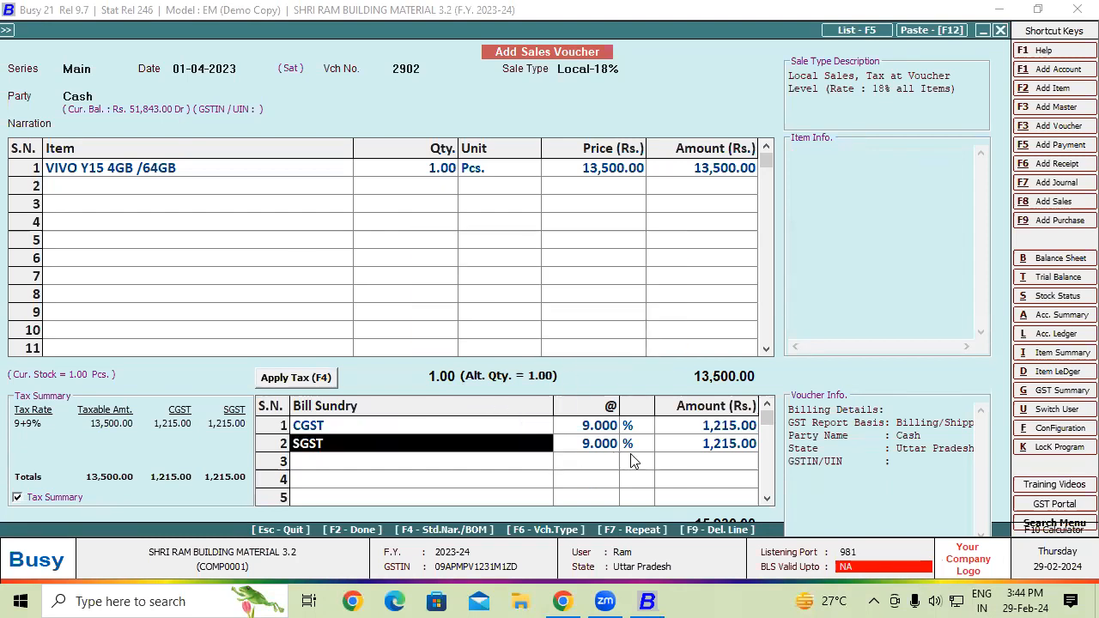
- Save the 15,930.00 voucher without printing and quit sales voucher entry
{"action": "key", "text": "F2"}
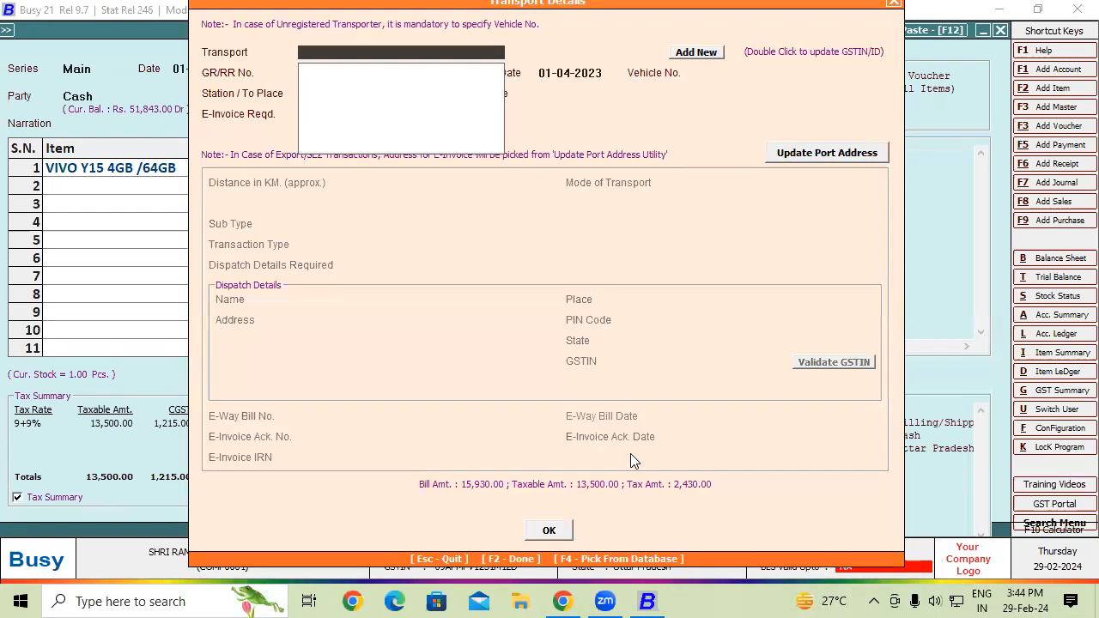
{"action": "left_click", "coordinate": [563, 527]}
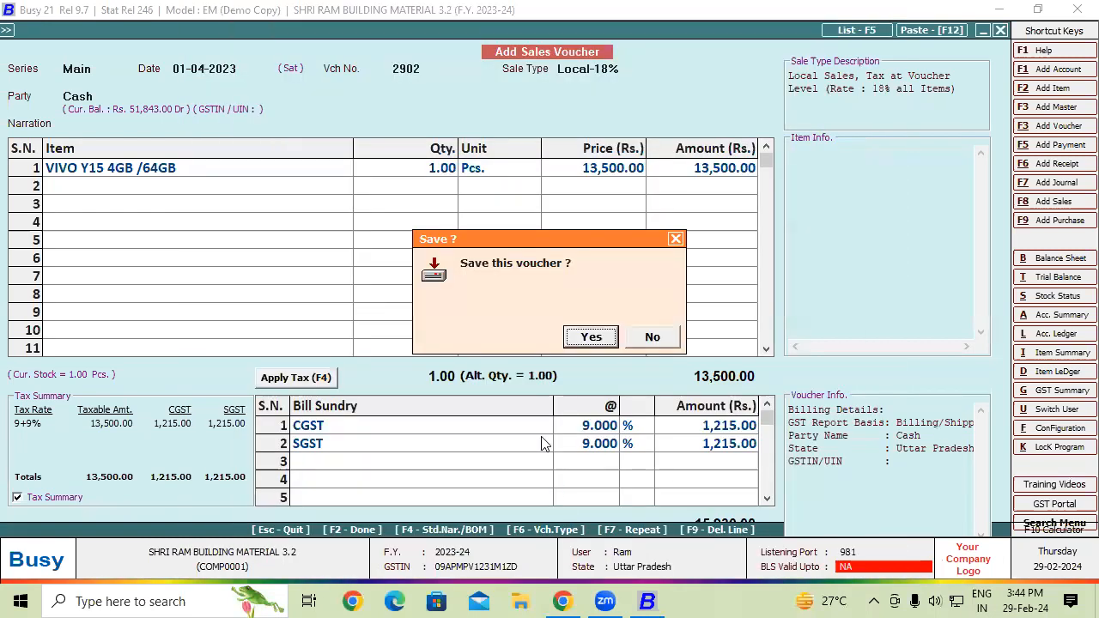
{"action": "left_click", "coordinate": [581, 343]}
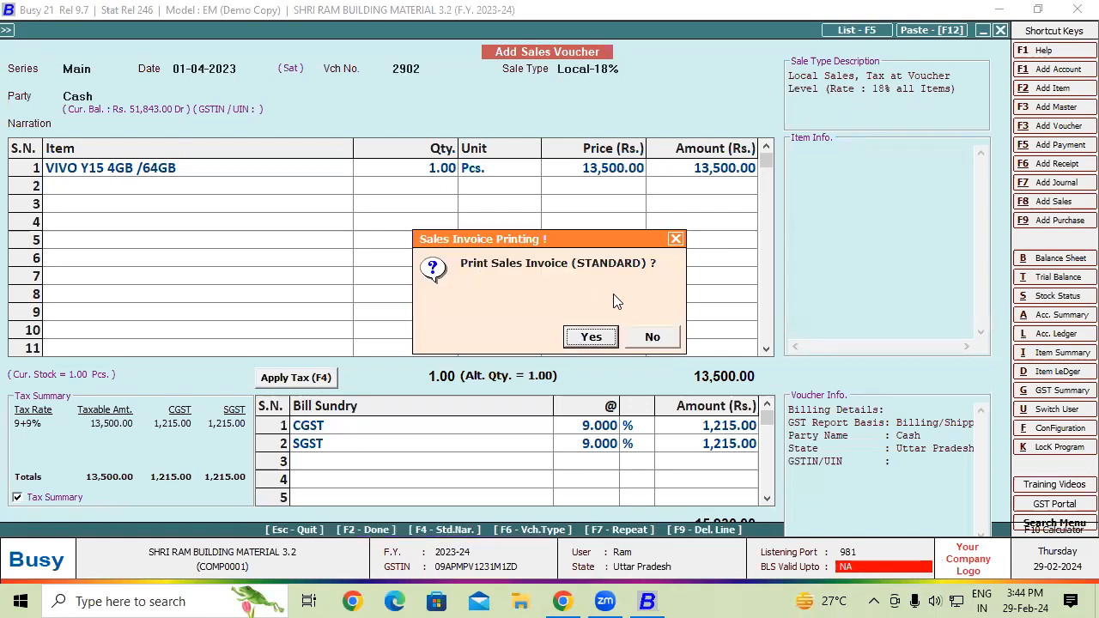
{"action": "left_click", "coordinate": [655, 336]}
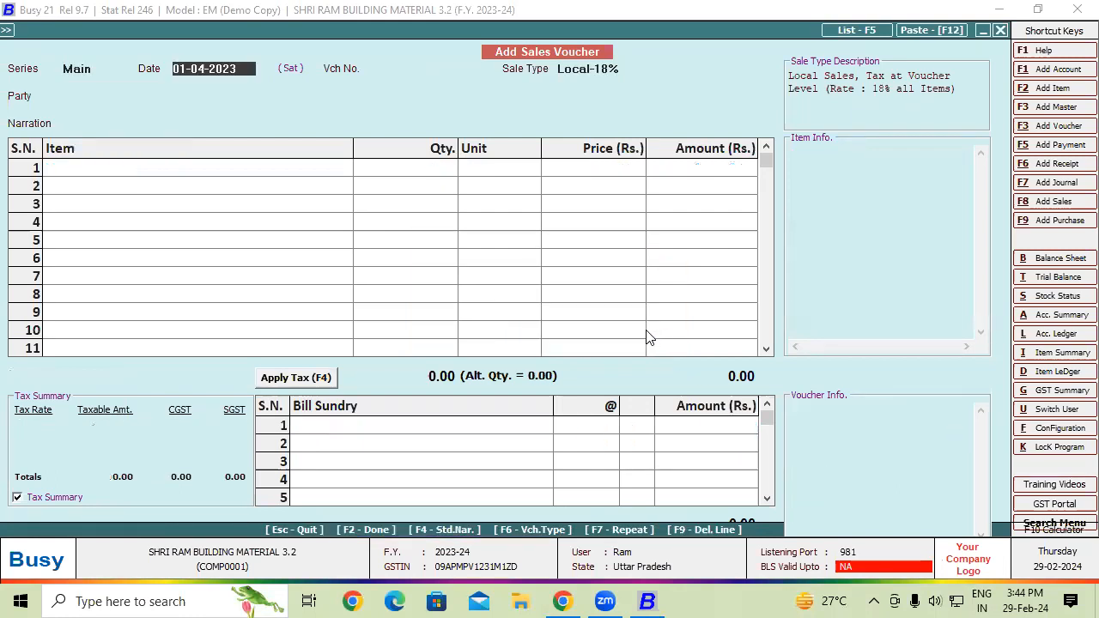
{"action": "key", "text": "Escape"}
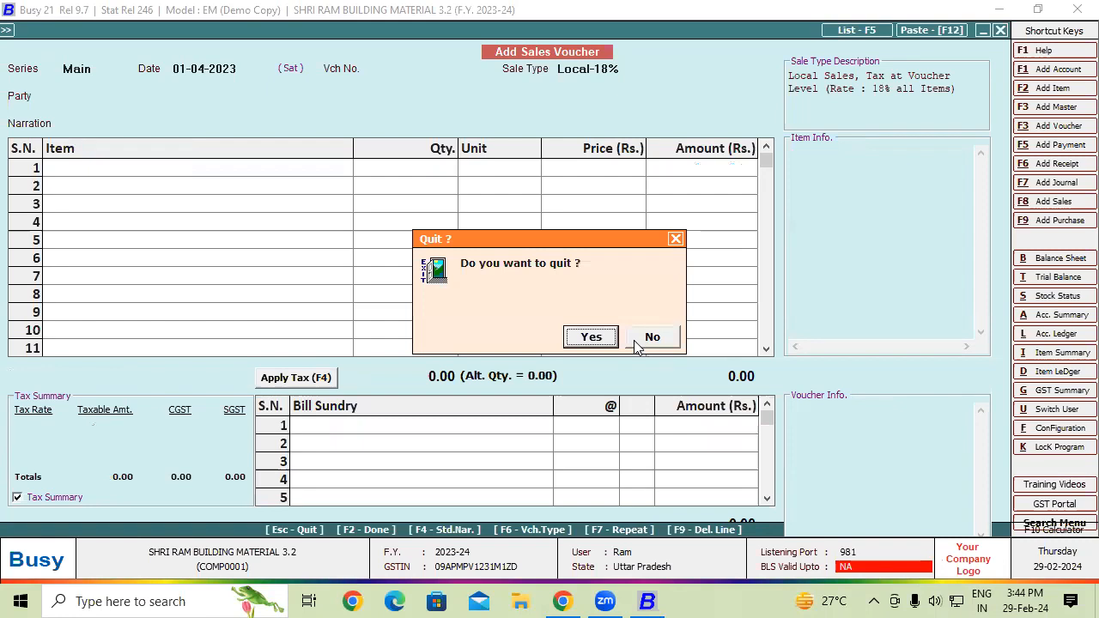
{"action": "key", "text": "Return"}
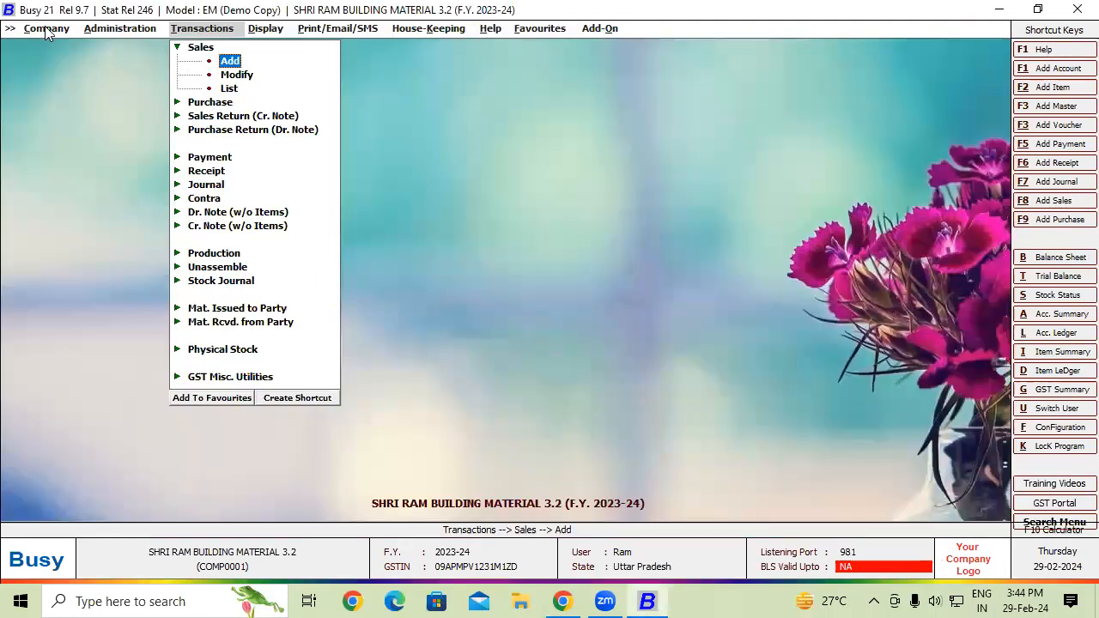
- Close the company, backing it up to D:\Thur and overwriting the existing backup there
{"action": "left_click", "coordinate": [44, 28]}
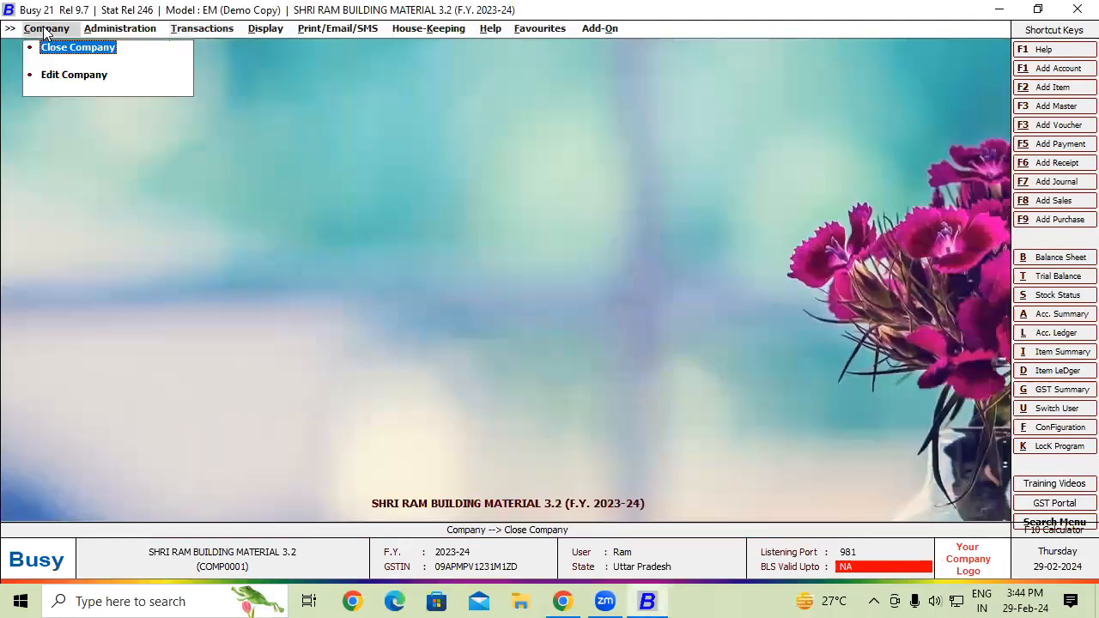
{"action": "left_click", "coordinate": [86, 58]}
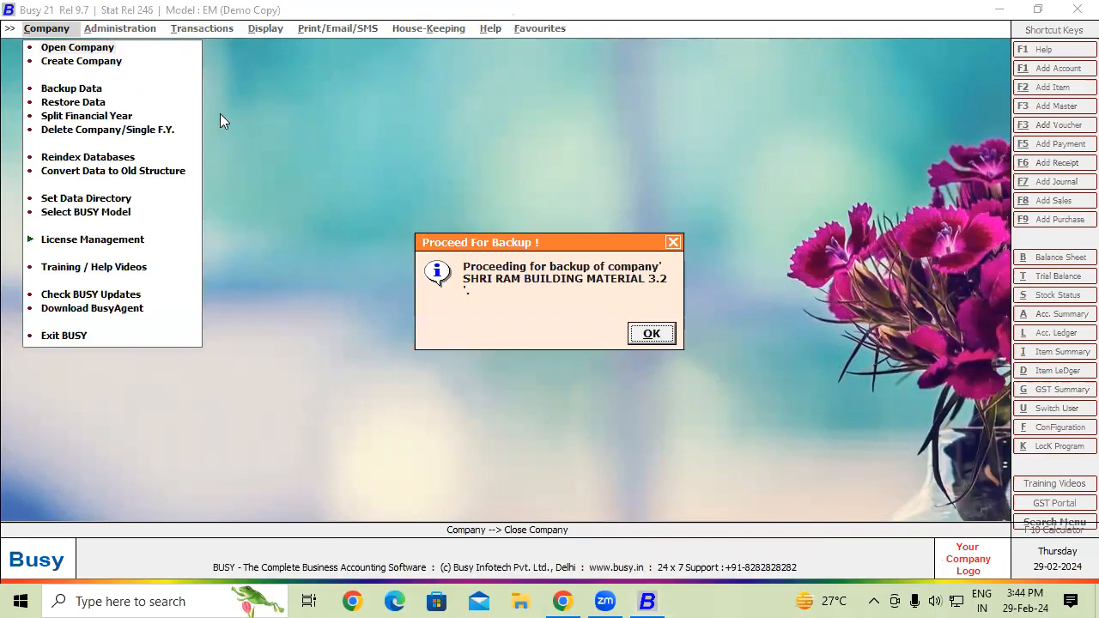
{"action": "left_click", "coordinate": [655, 336]}
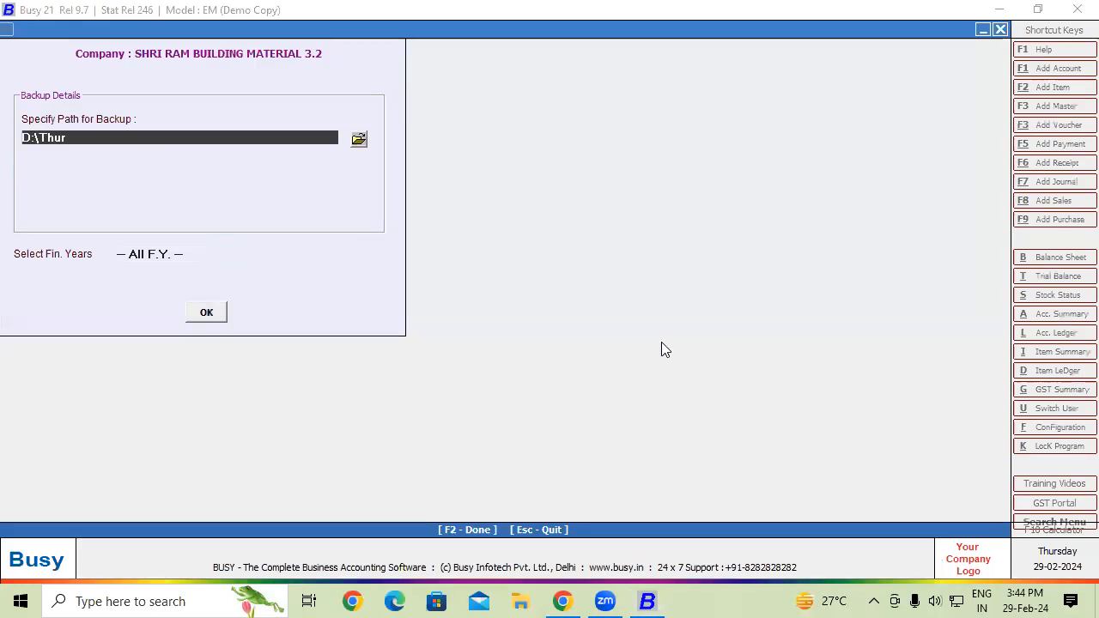
{"action": "left_click", "coordinate": [219, 313]}
{"action": "left_click", "coordinate": [572, 342]}
{"action": "left_click", "coordinate": [570, 341]}
{"action": "left_click", "coordinate": [206, 311]}
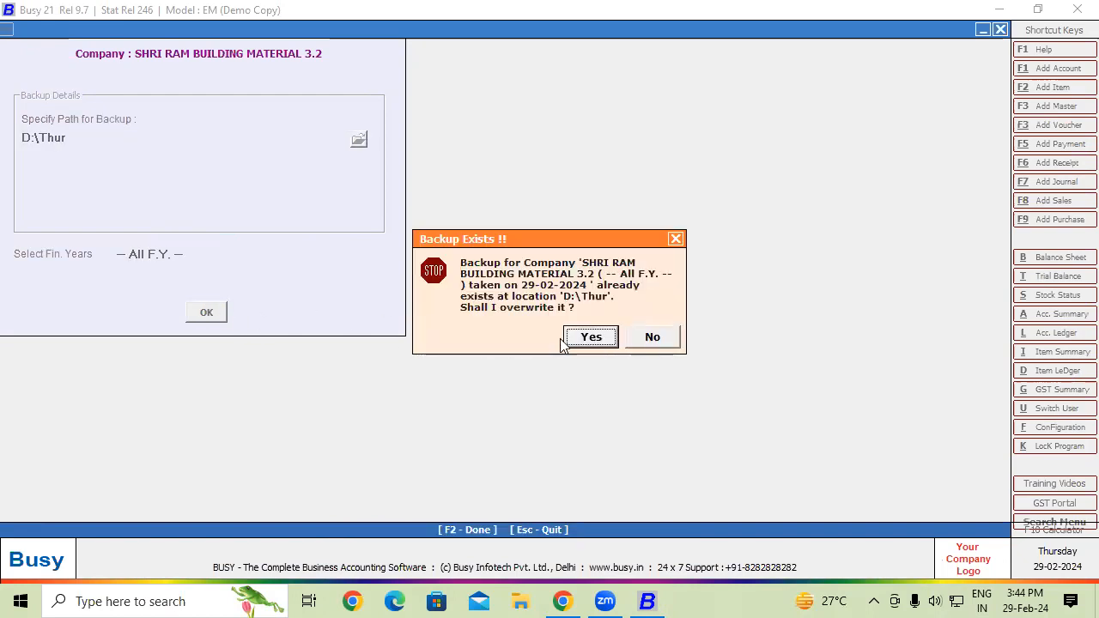
{"action": "left_click", "coordinate": [591, 337]}
{"action": "left_click", "coordinate": [591, 337]}
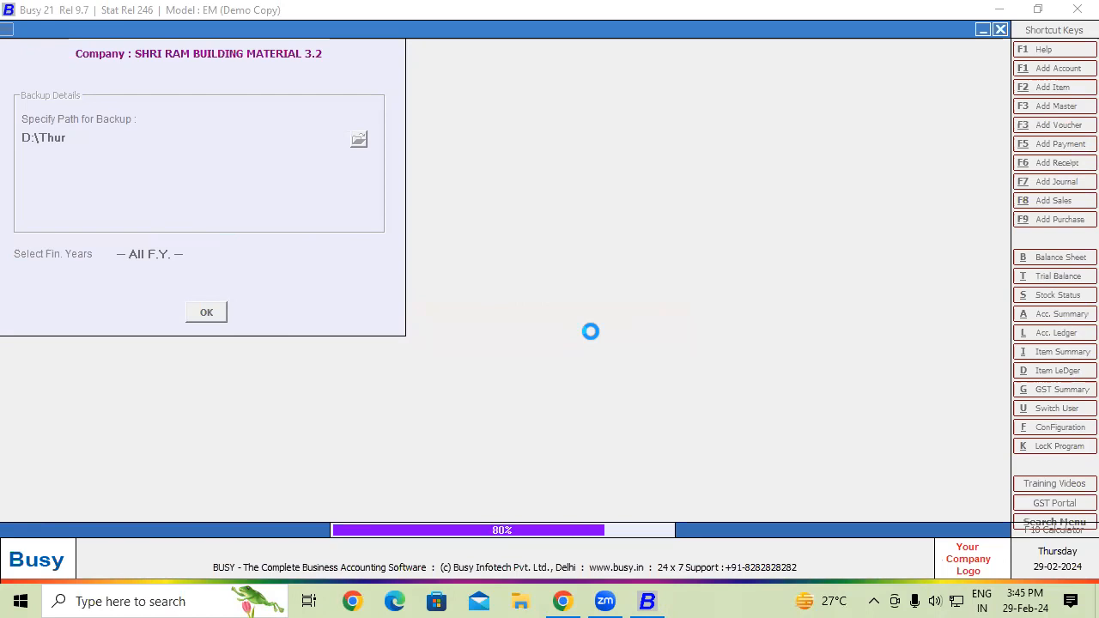
{"action": "left_click", "coordinate": [635, 339]}
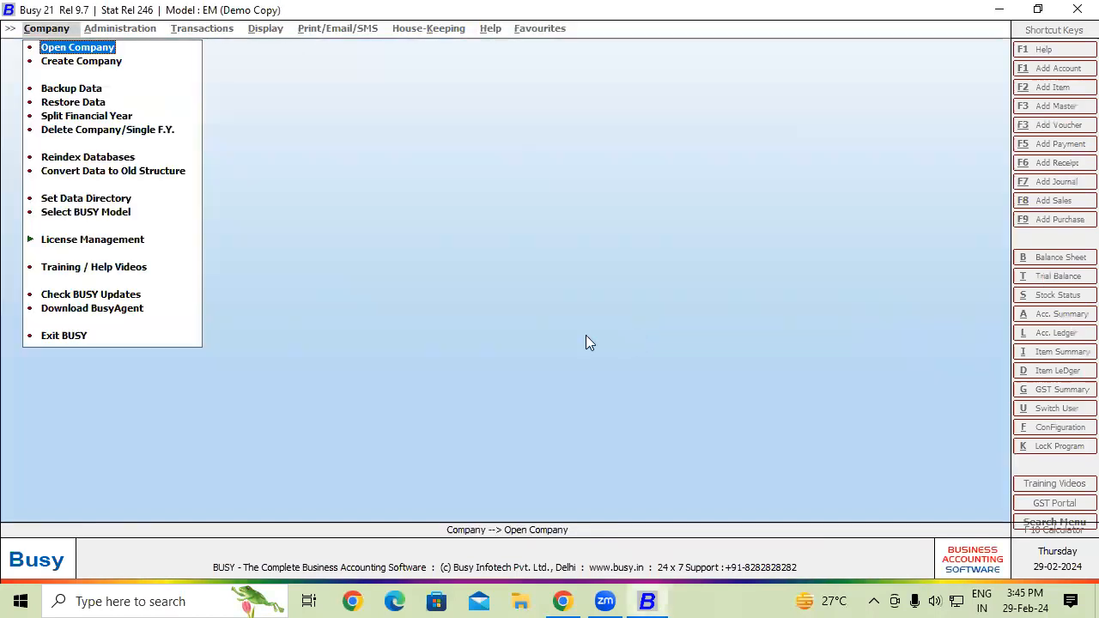
- Exit Busy and check the Fri and Thur folders on Local Disk (D:) for backup files
{"action": "left_click", "coordinate": [58, 337]}
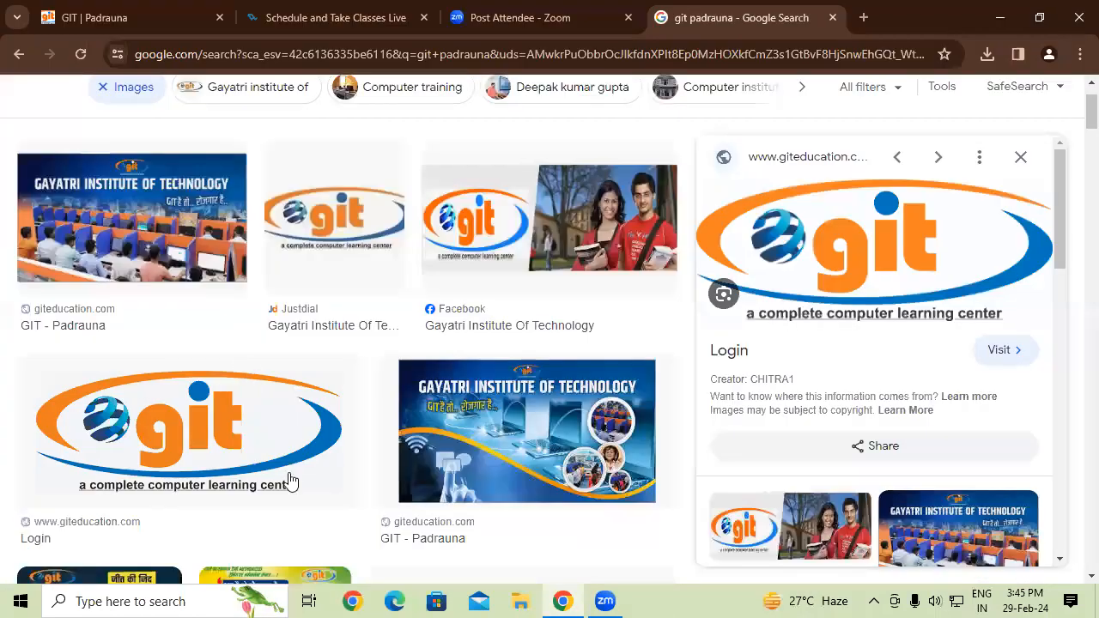
{"action": "left_click", "coordinate": [519, 600]}
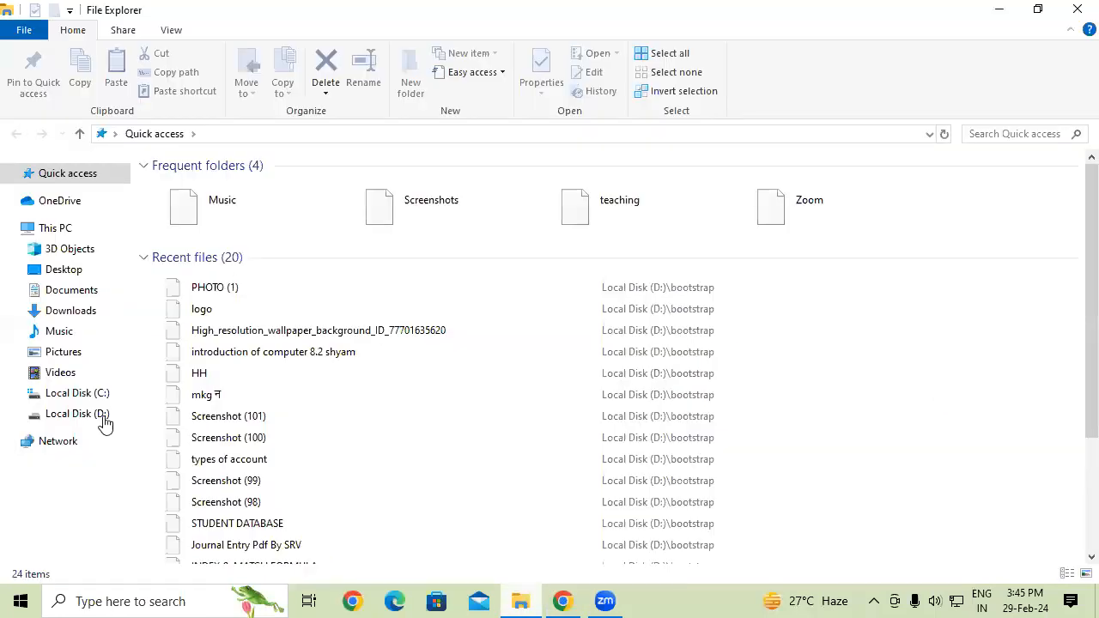
{"action": "left_click", "coordinate": [102, 416]}
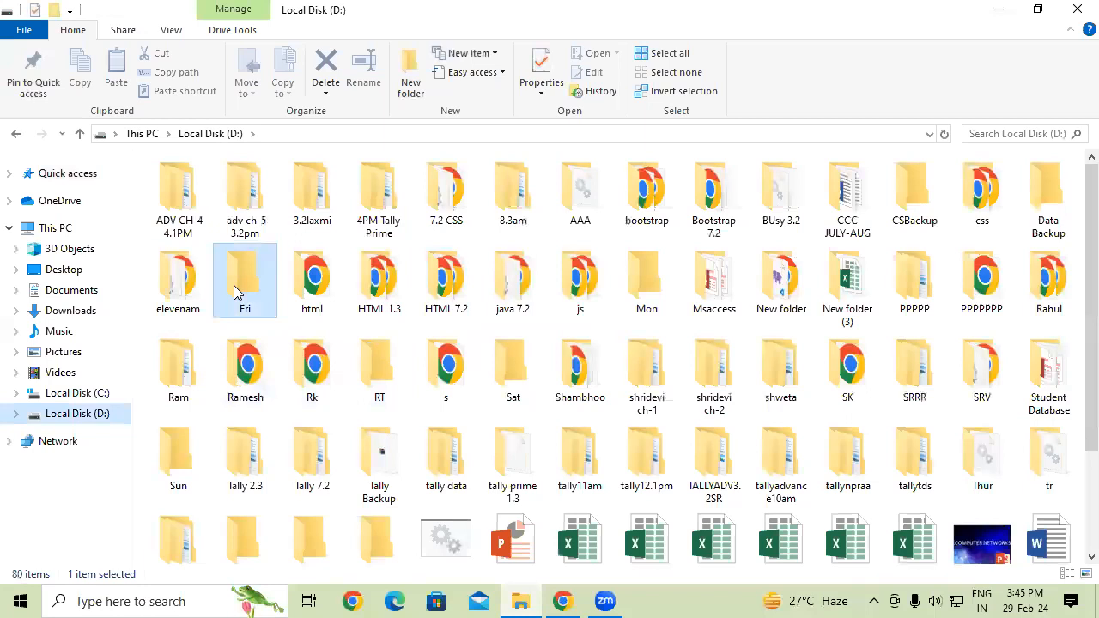
{"action": "double_click", "coordinate": [233, 285]}
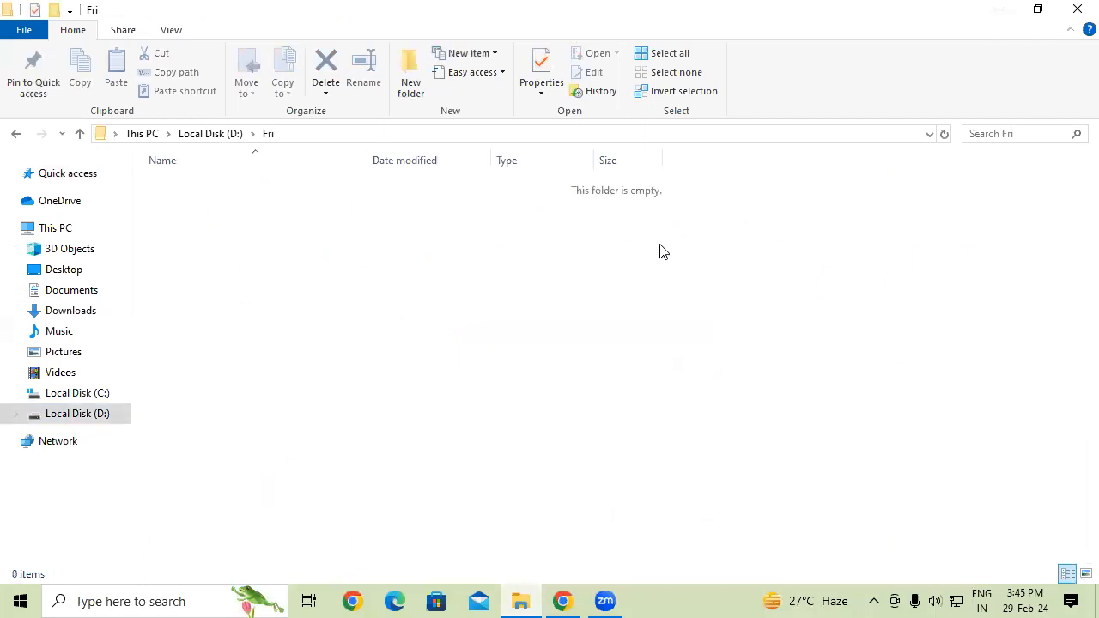
{"action": "key", "text": "alt+Left"}
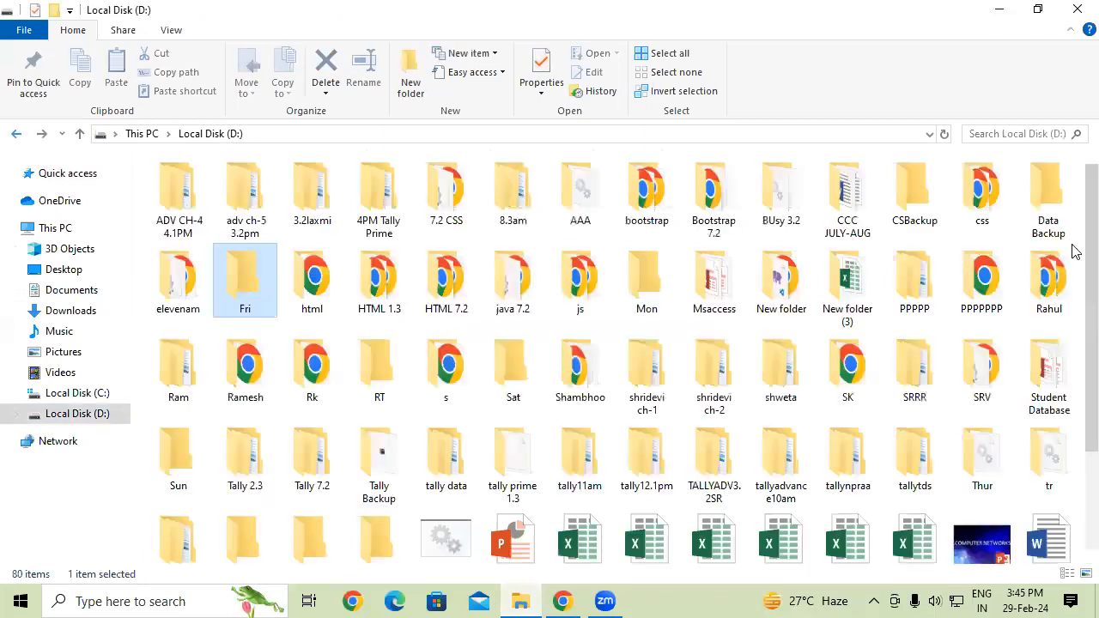
{"action": "scroll", "coordinate": [1071, 289], "scroll_direction": "down", "scroll_amount": 1}
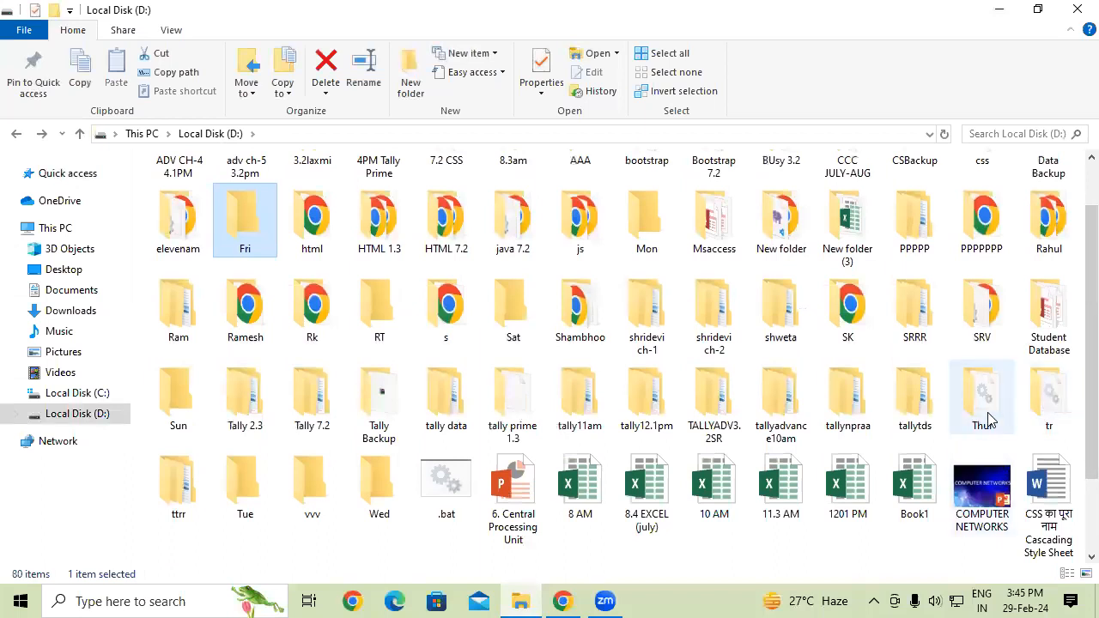
{"action": "double_click", "coordinate": [961, 408]}
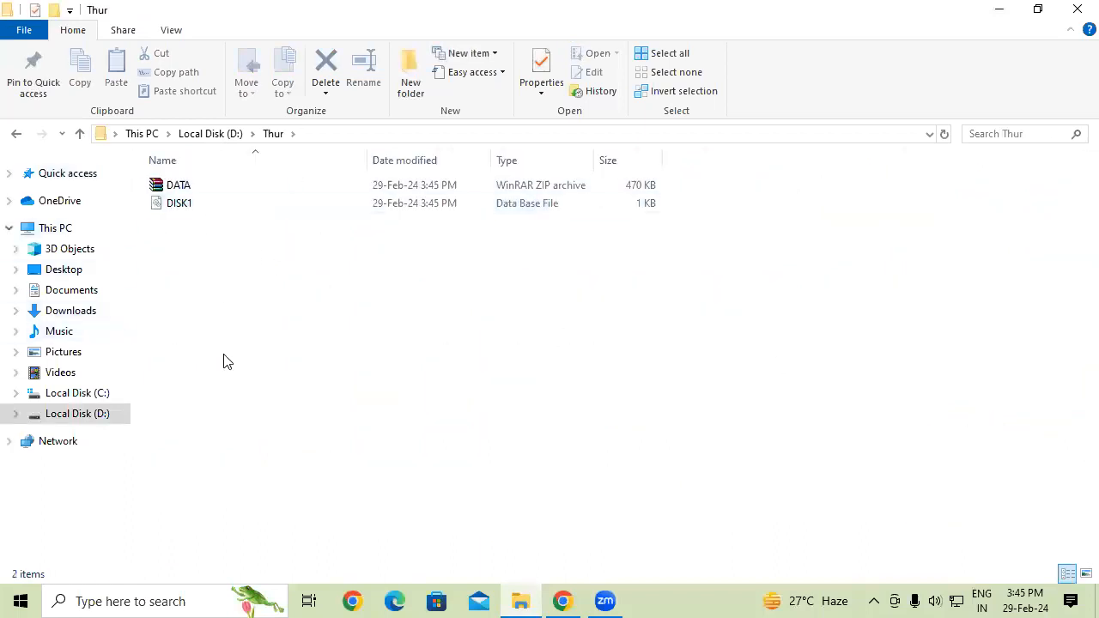